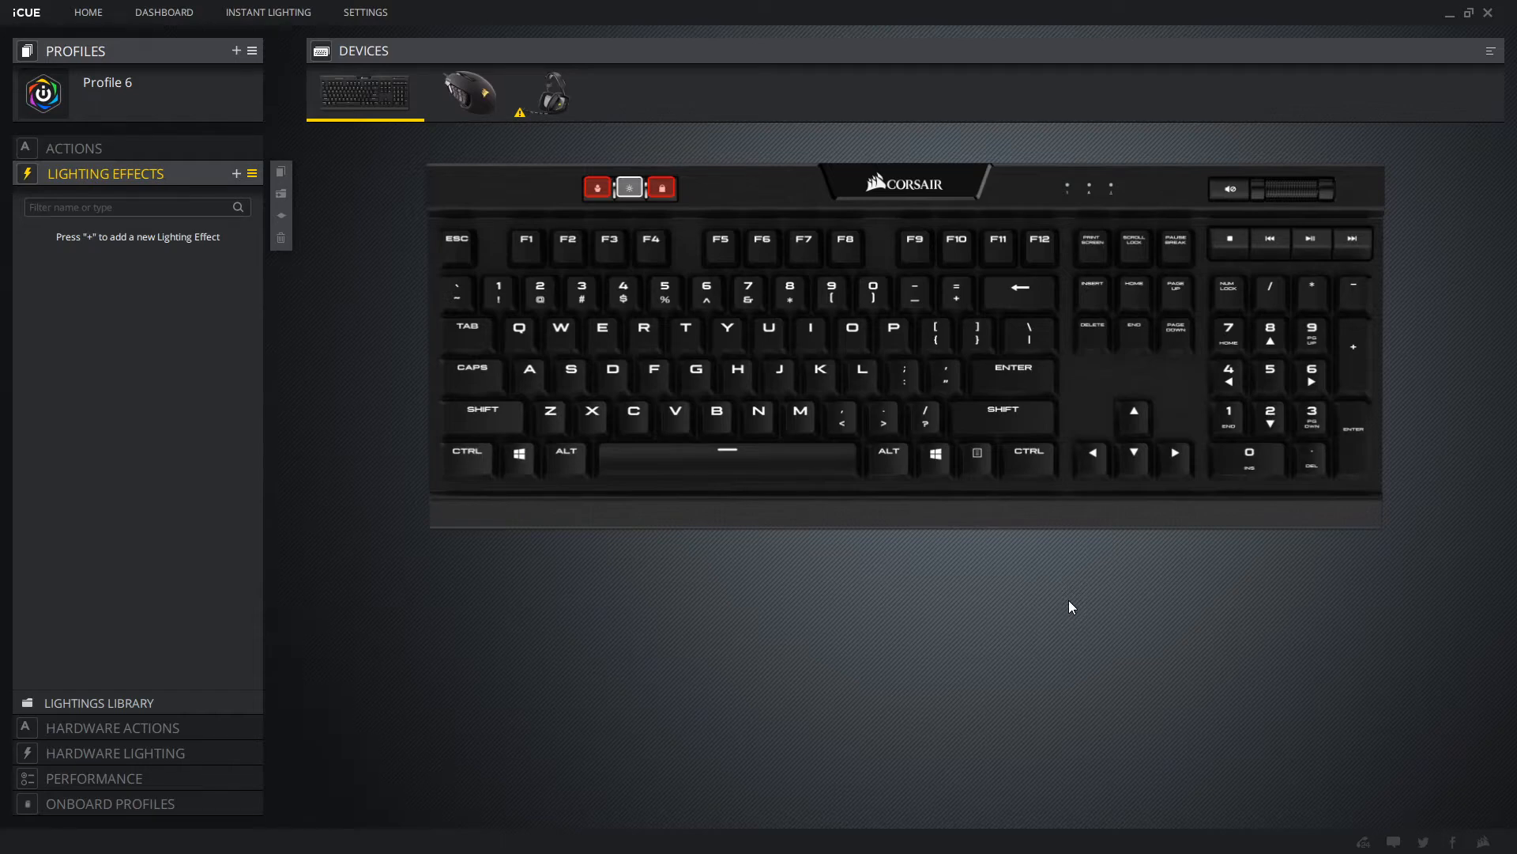
Step: Add a new lighting effect of type Spiral Rainbow to the keyboard in Profile 6
{"action": "left_click", "coordinate": [235, 173]}
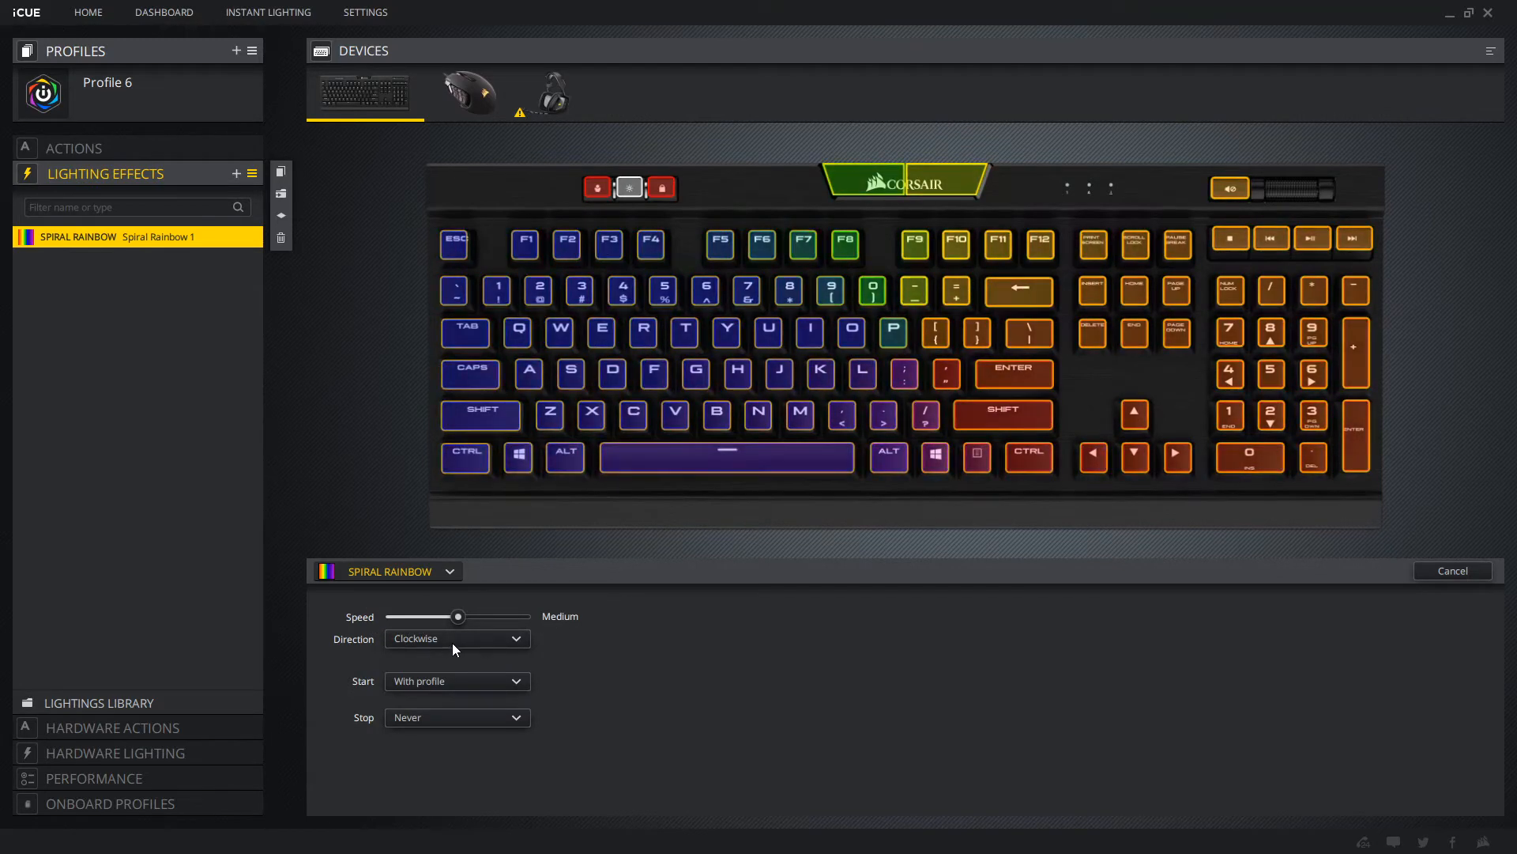
Step: Try the On key press stop condition for Spiral Rainbow, and restore the stop condition to Never
{"action": "left_click", "coordinate": [515, 718]}
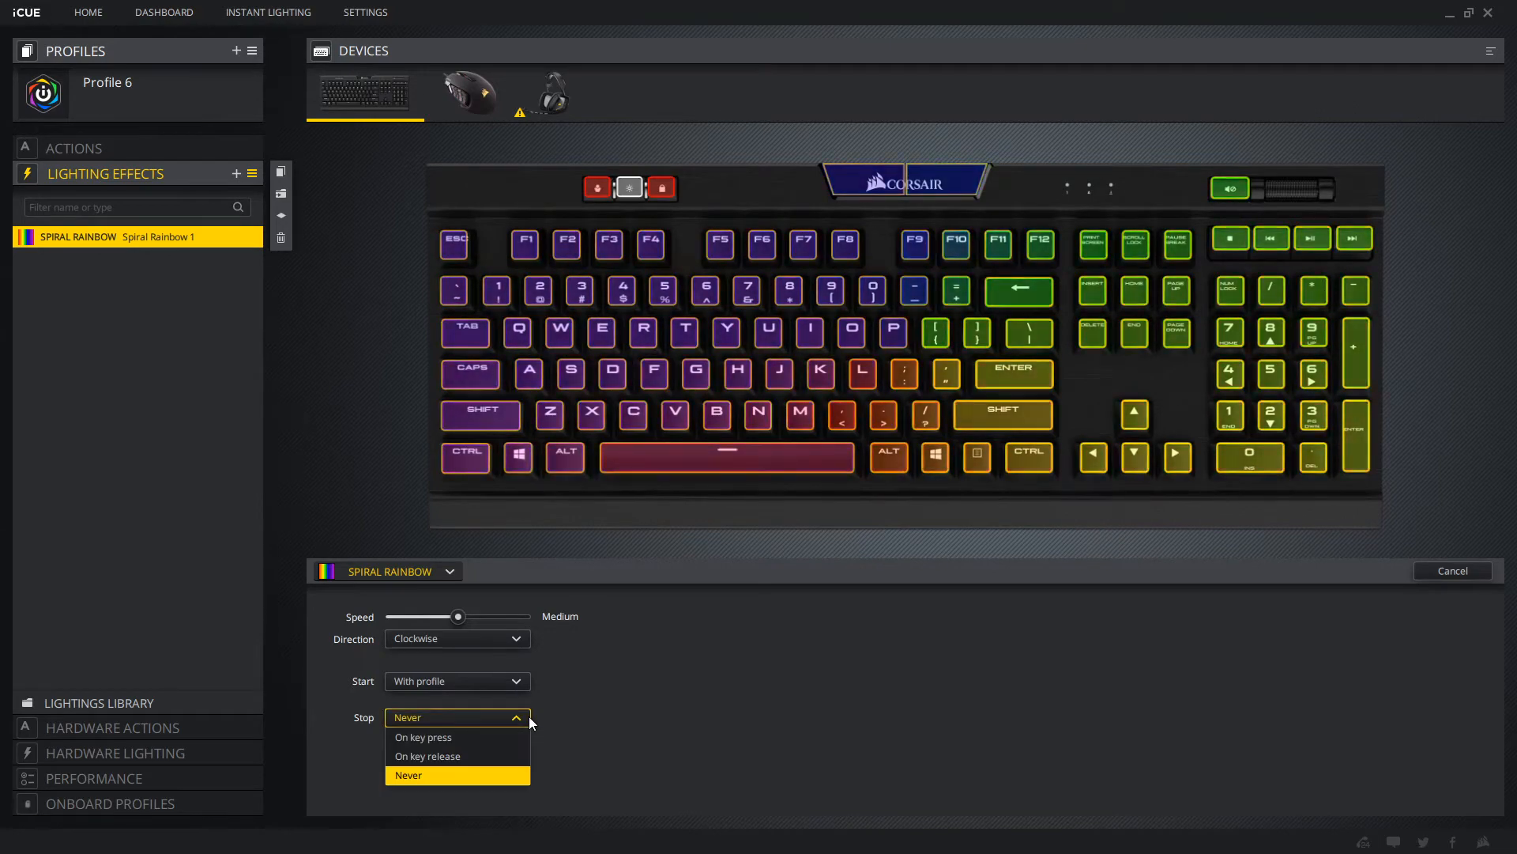
{"action": "left_click", "coordinate": [455, 737]}
{"action": "key", "text": "space"}
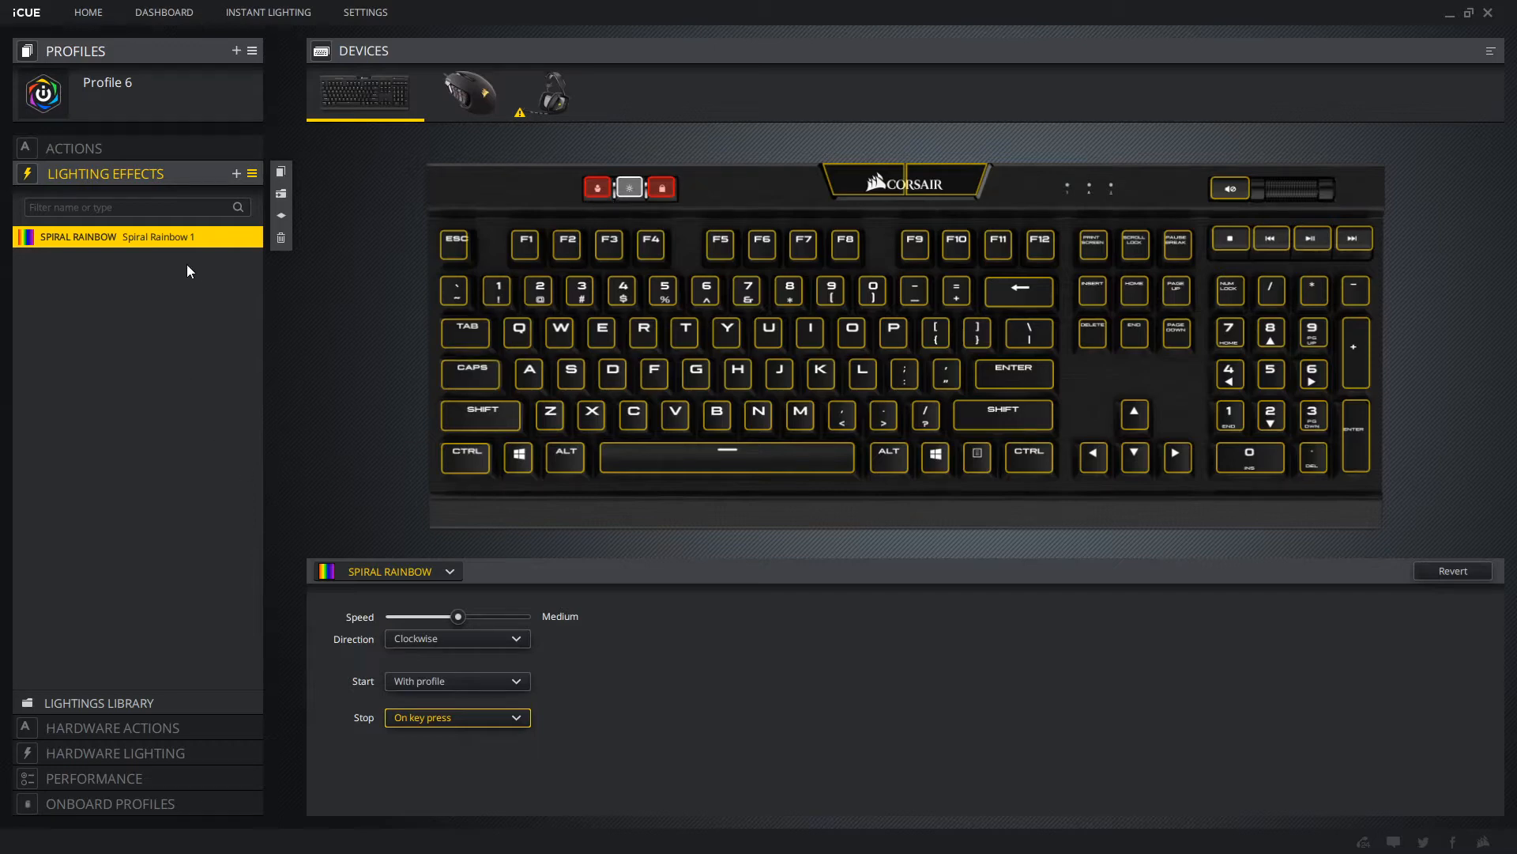
{"action": "left_click", "coordinate": [518, 718]}
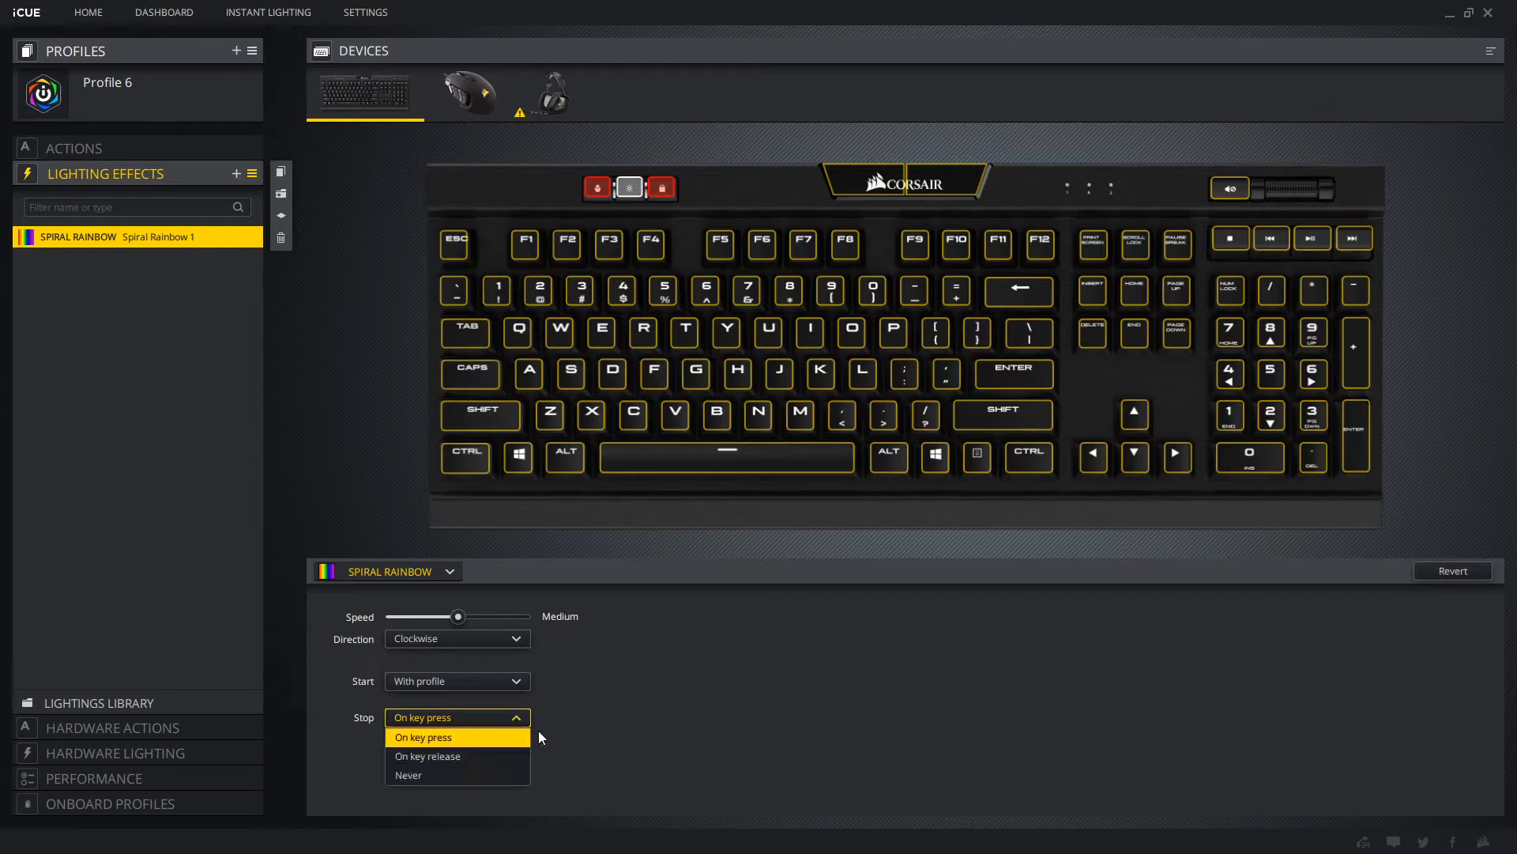
{"action": "left_click", "coordinate": [427, 776]}
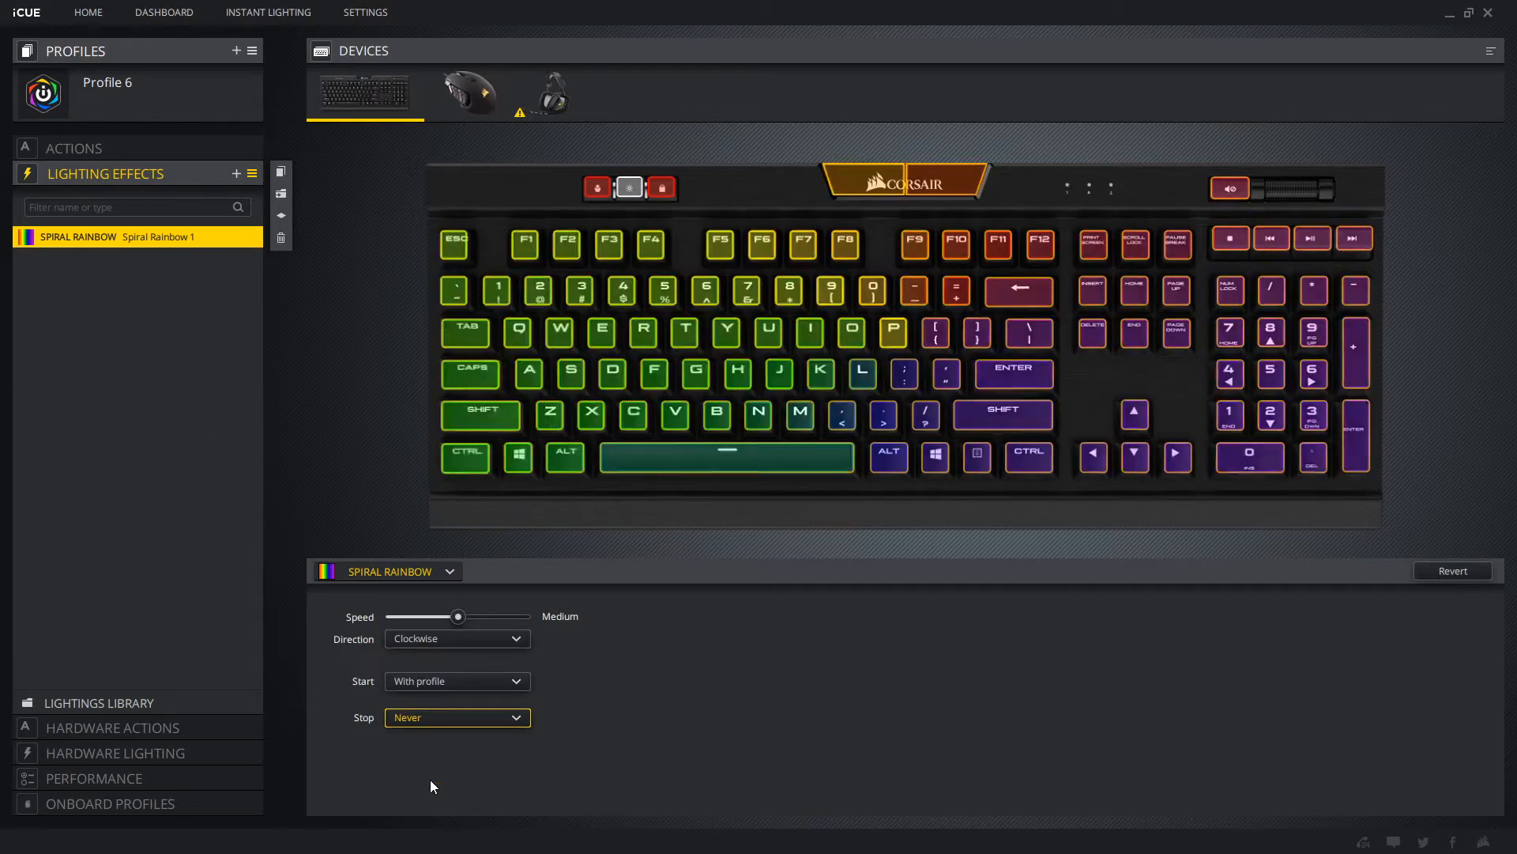
Step: Preview the predefined effects Rainbow Wave, Color Shift, Color Pulse, Color Wave and Visor in turn on the keyboard
{"action": "left_click", "coordinate": [443, 572]}
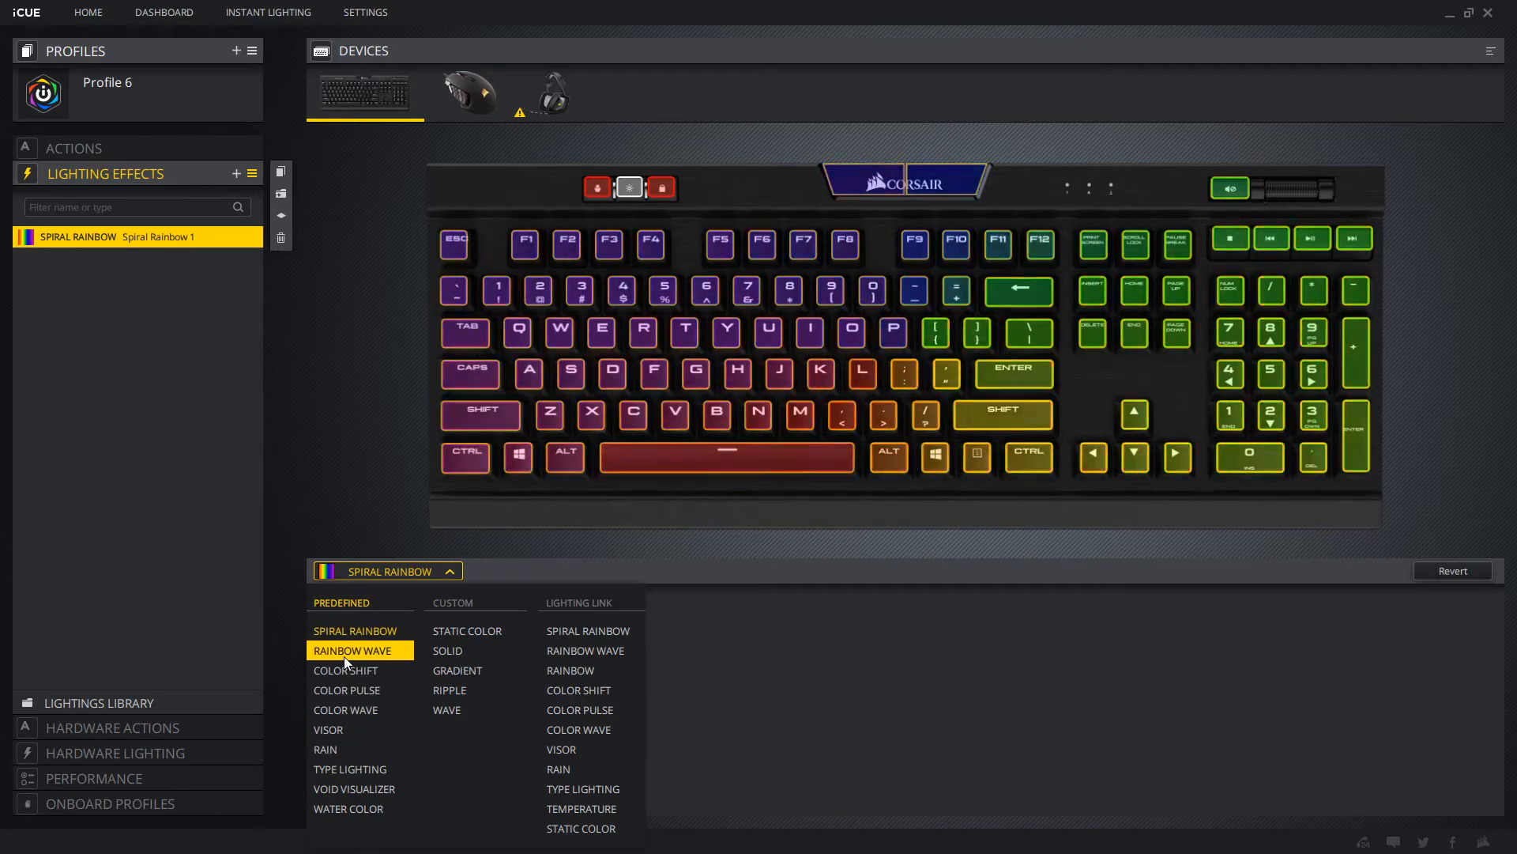
{"action": "left_click", "coordinate": [387, 575]}
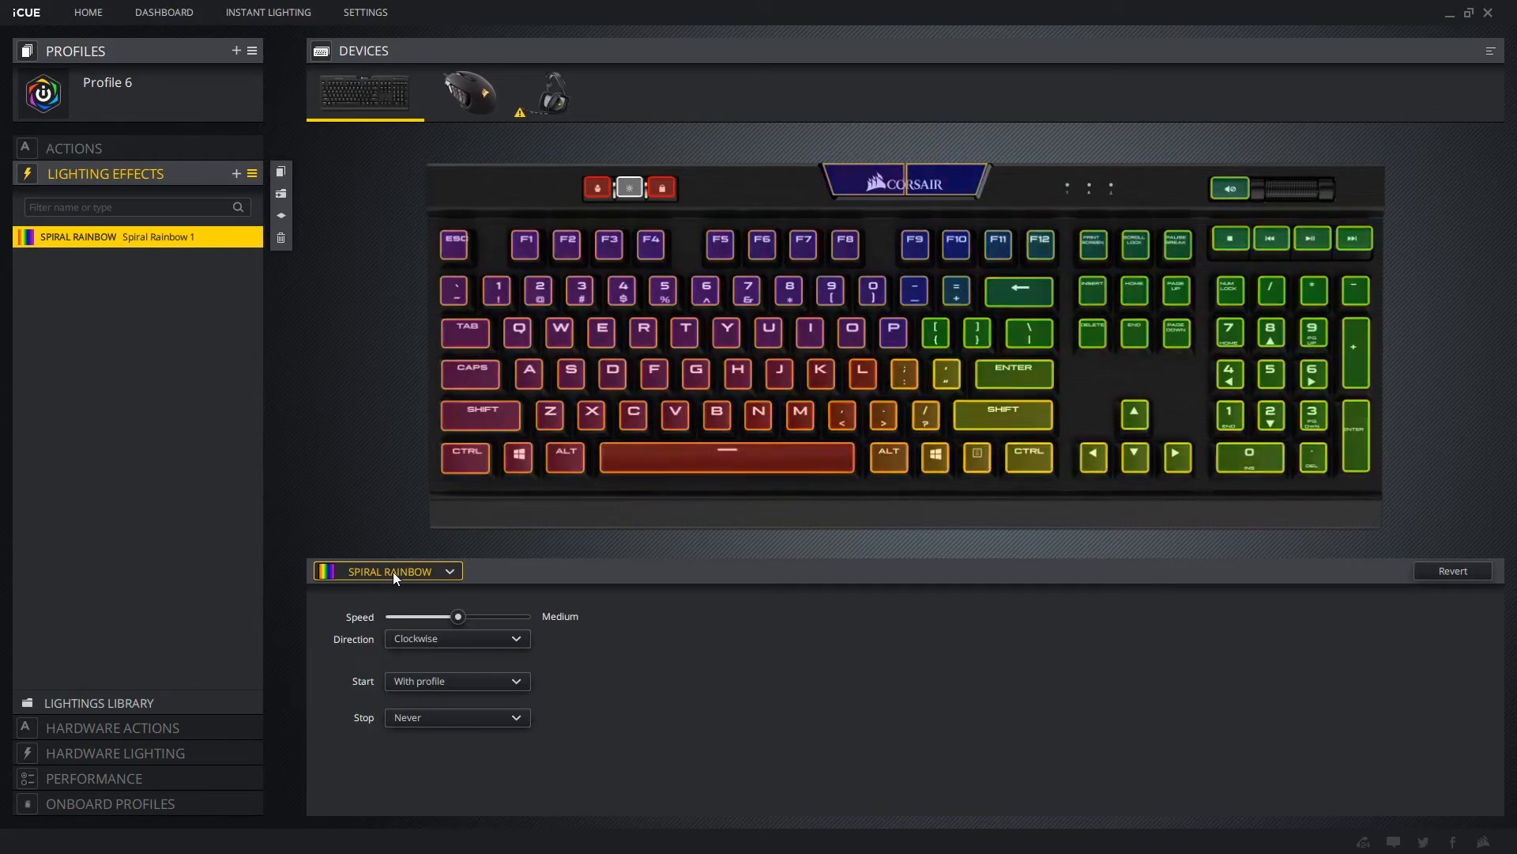
{"action": "scroll", "coordinate": [409, 575], "scroll_direction": "down", "scroll_amount": 1}
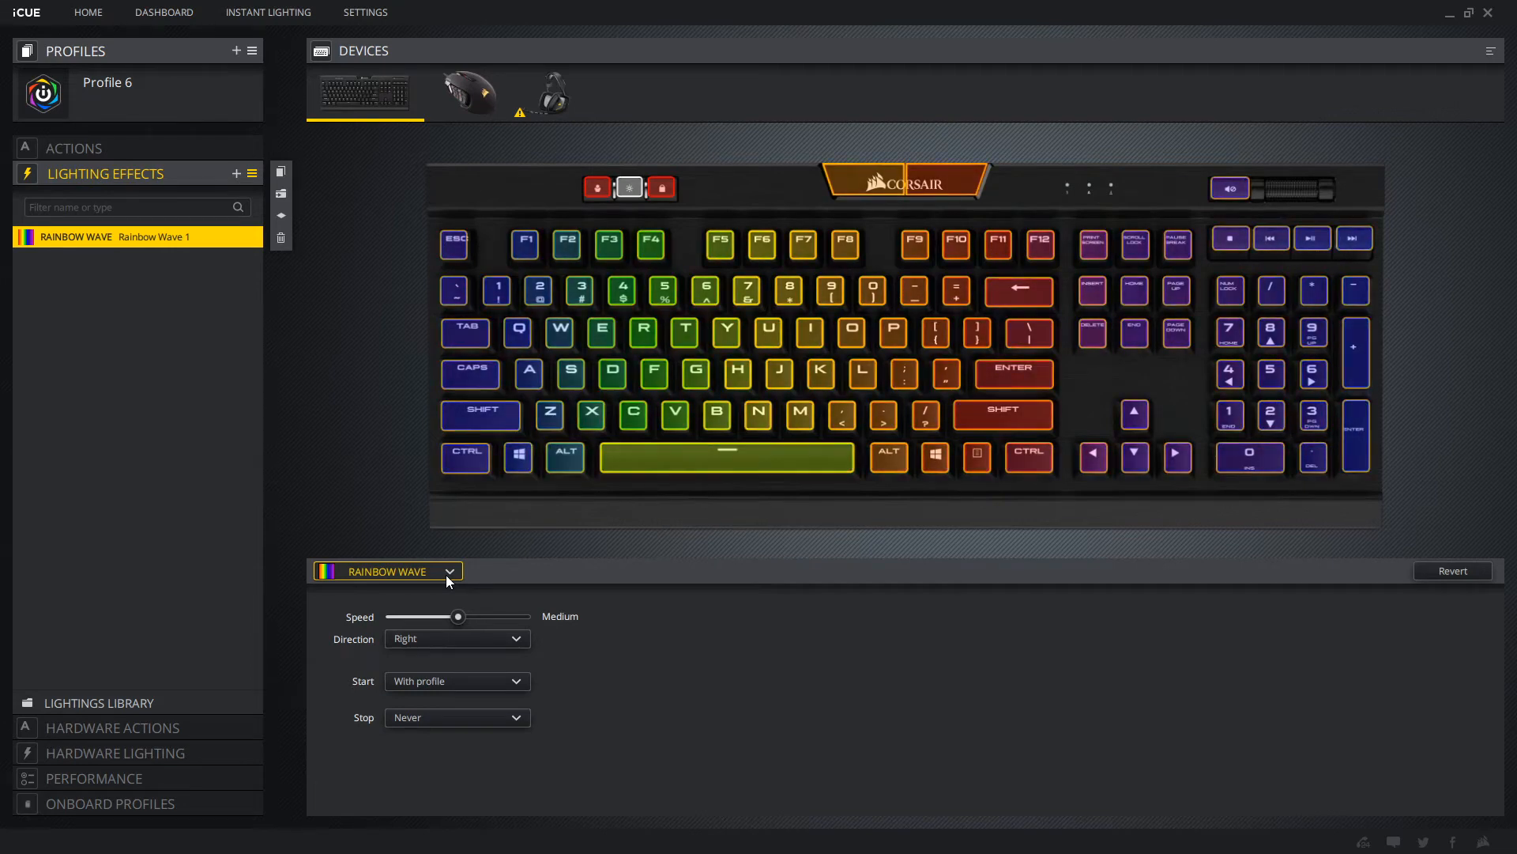
{"action": "scroll", "coordinate": [445, 575], "scroll_direction": "down", "scroll_amount": 1}
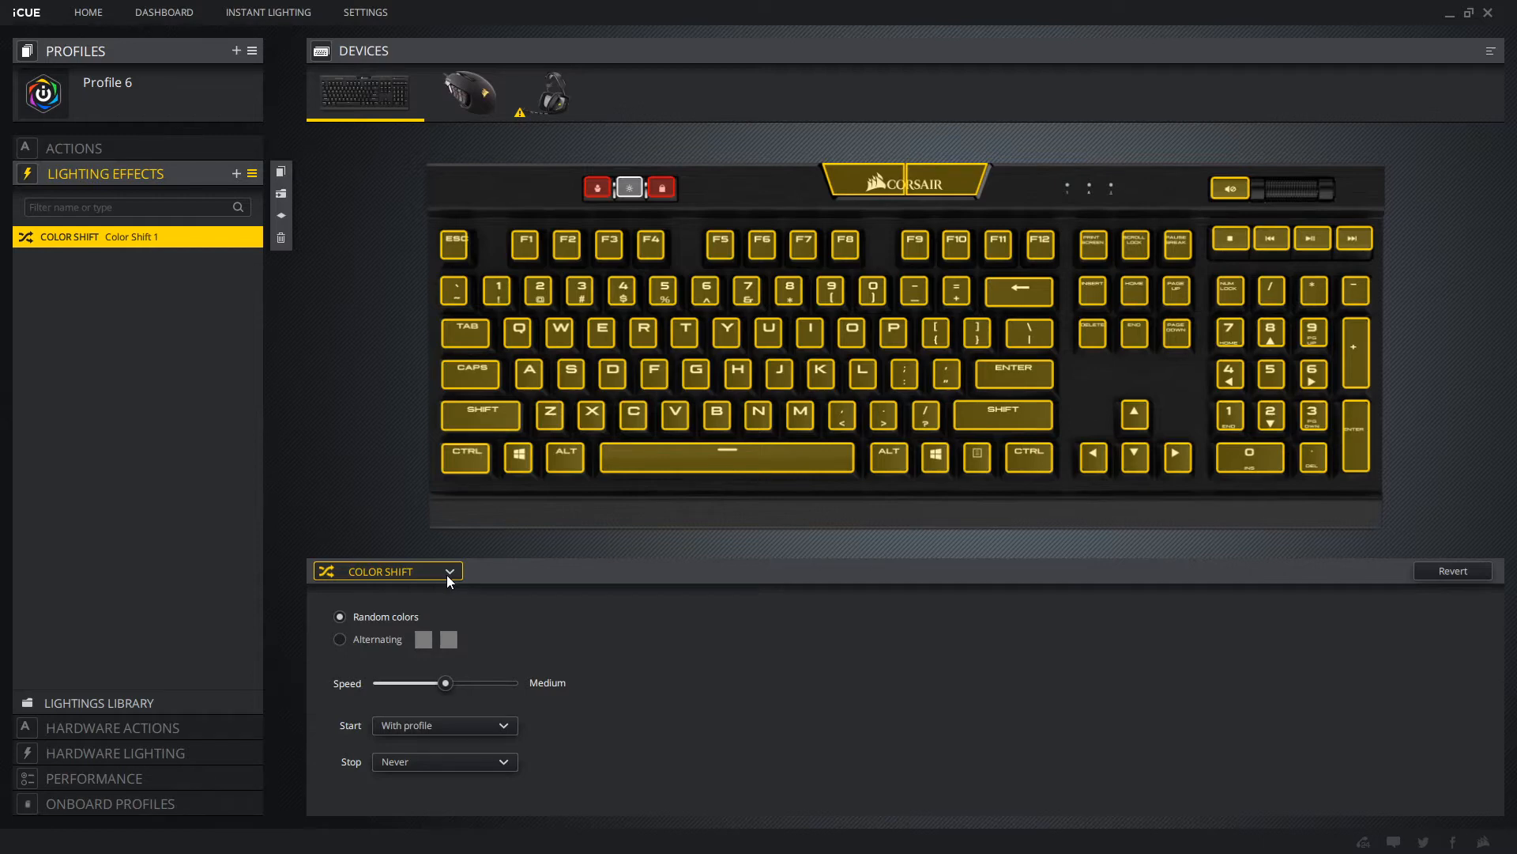
{"action": "scroll", "coordinate": [445, 581], "scroll_direction": "down", "scroll_amount": 1}
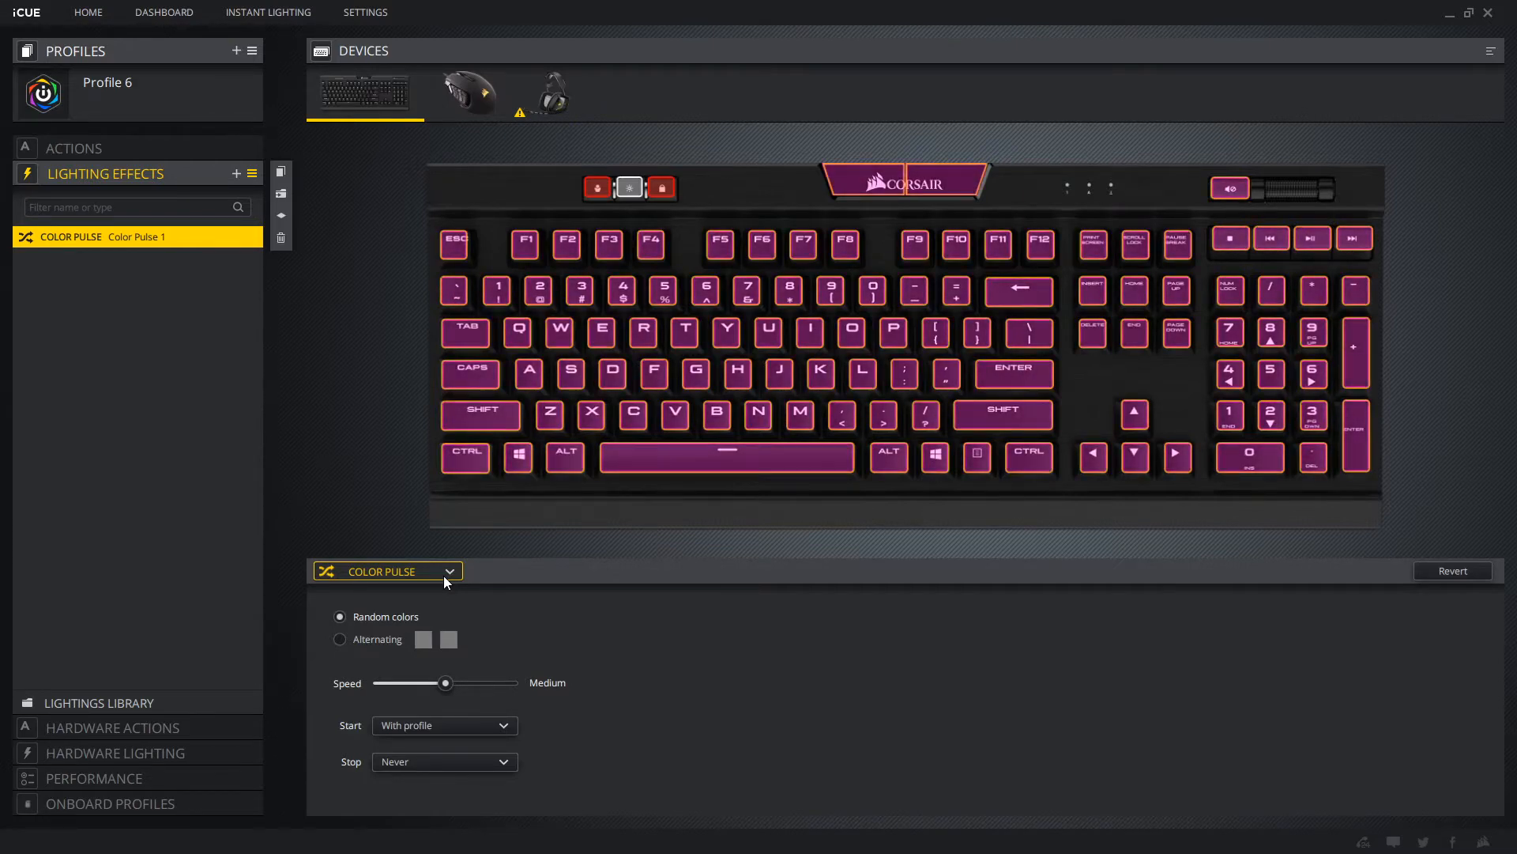
{"action": "scroll", "coordinate": [443, 575], "scroll_direction": "down", "scroll_amount": 1}
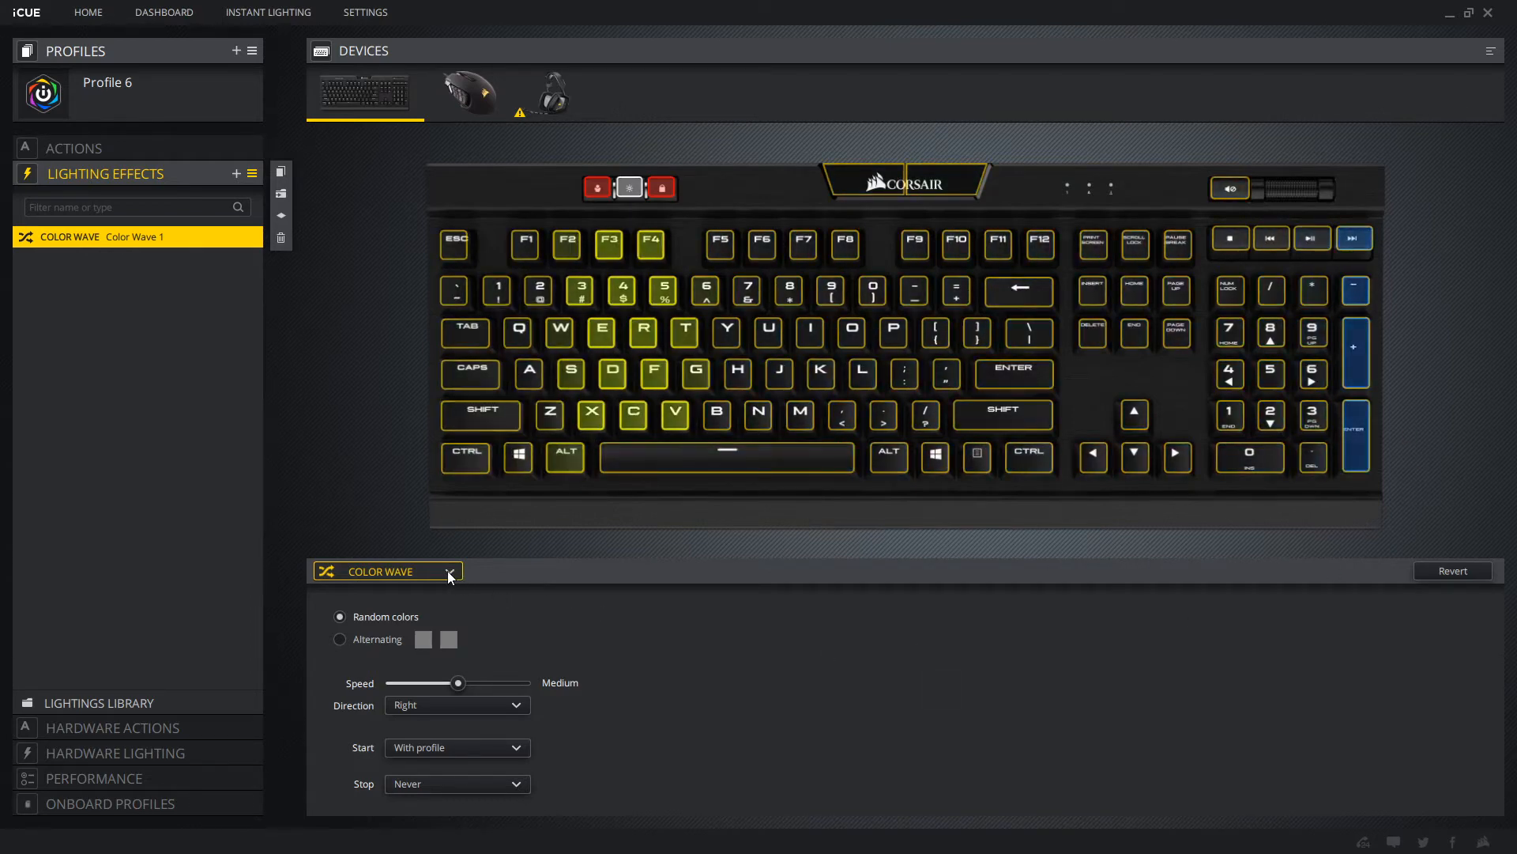
{"action": "scroll", "coordinate": [452, 574], "scroll_direction": "down", "scroll_amount": 1}
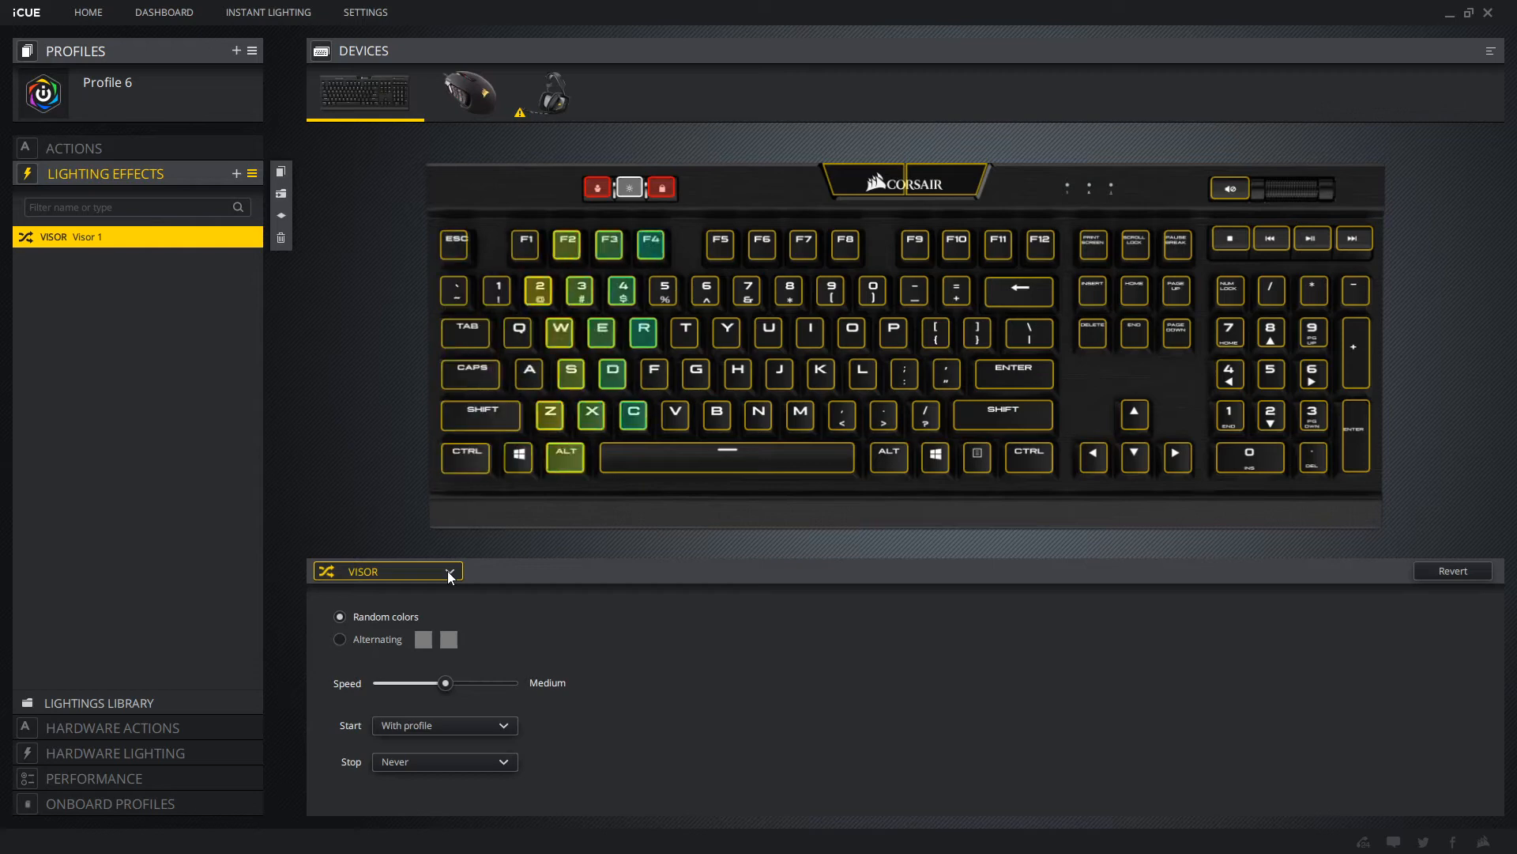
Step: Set the Visor effect to alternating colors and make its second color red (ff0000)
{"action": "left_click", "coordinate": [340, 637]}
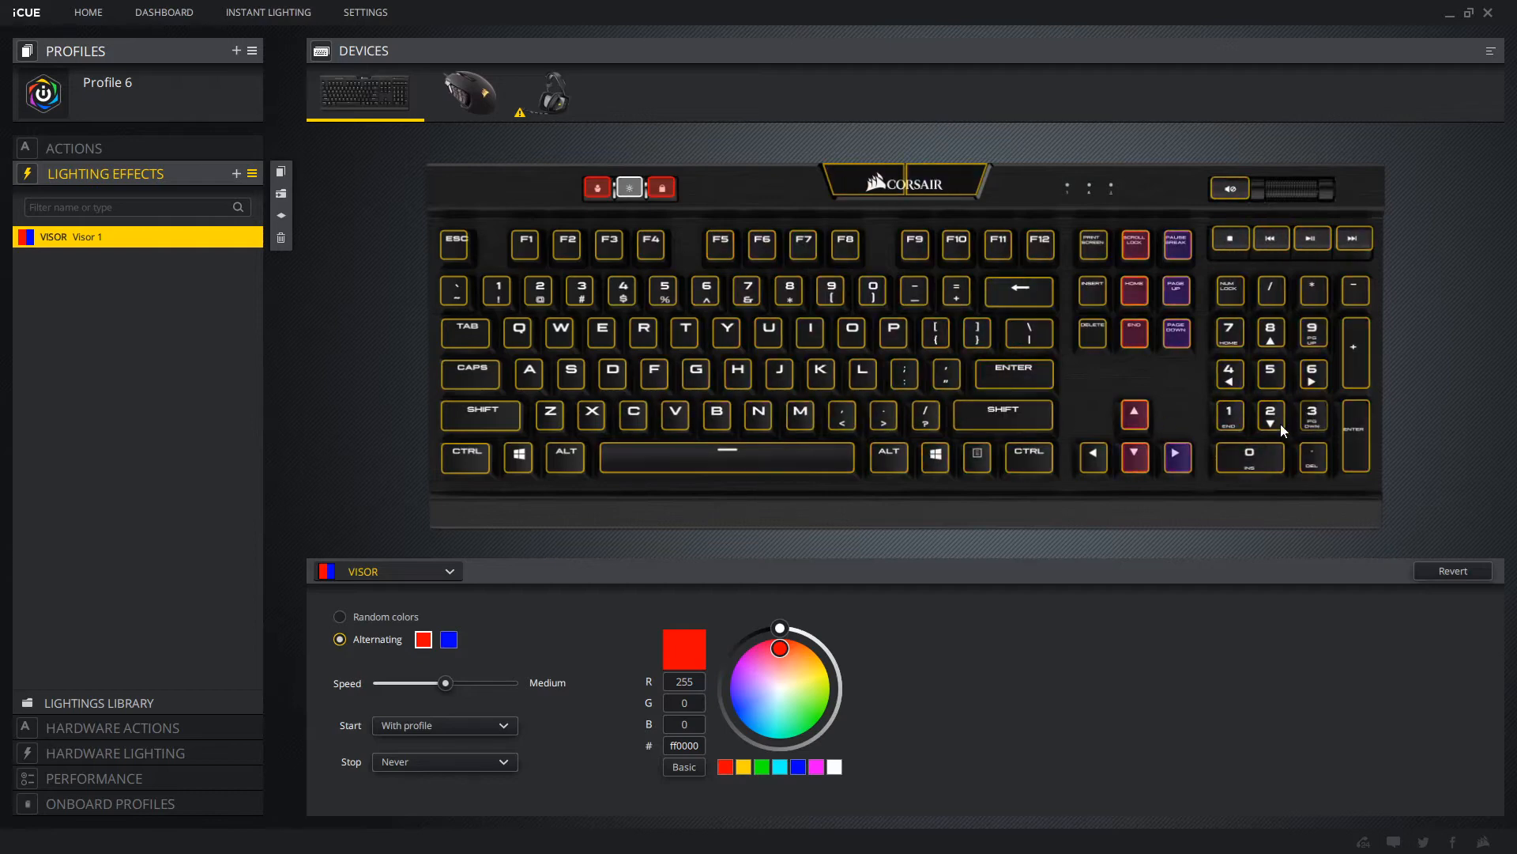
{"action": "left_click", "coordinate": [448, 640]}
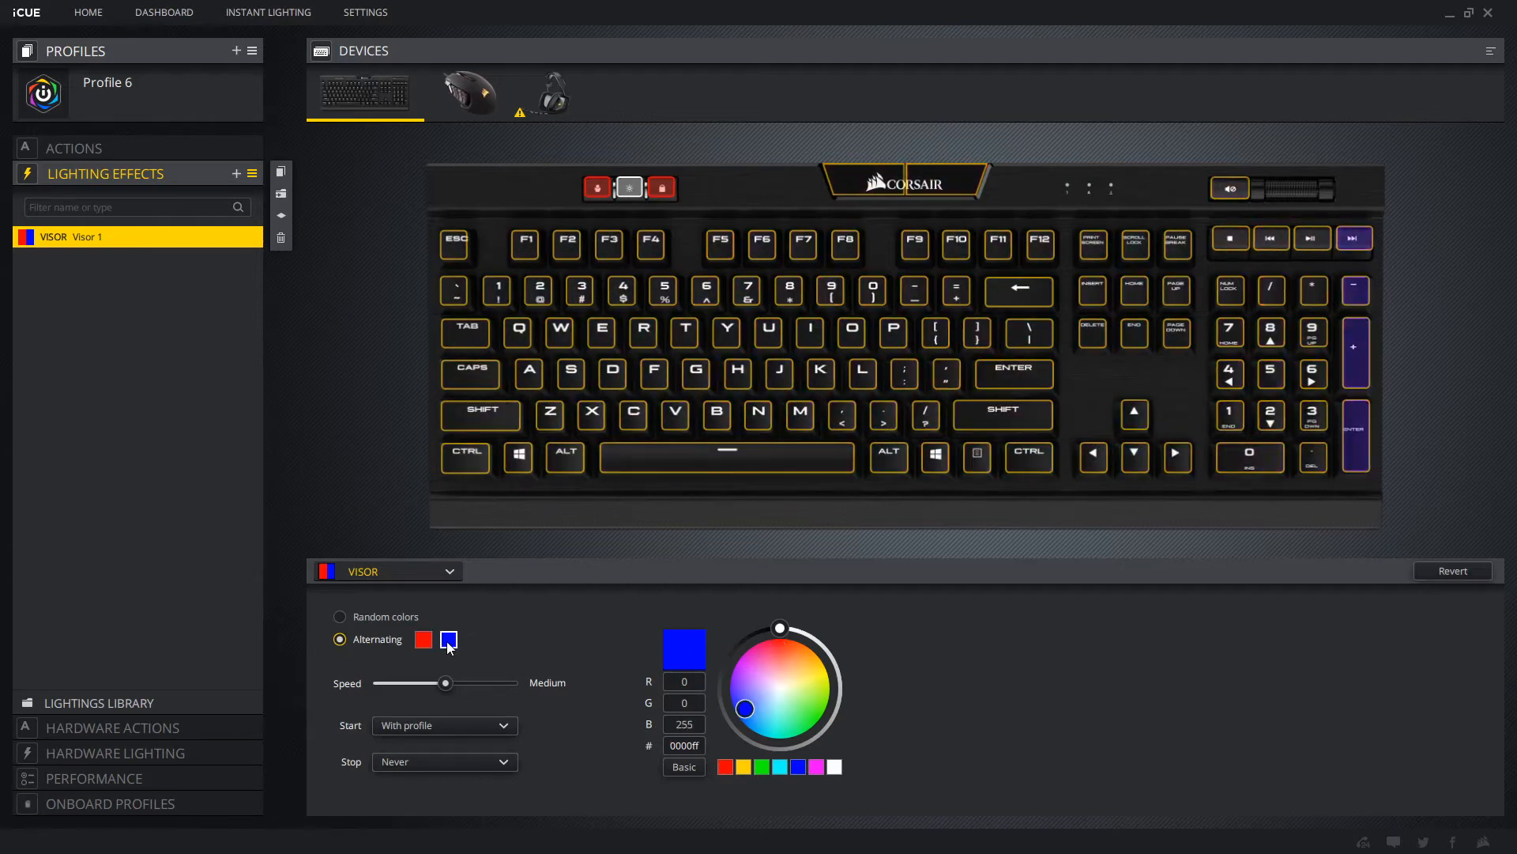
{"action": "left_click", "coordinate": [726, 767]}
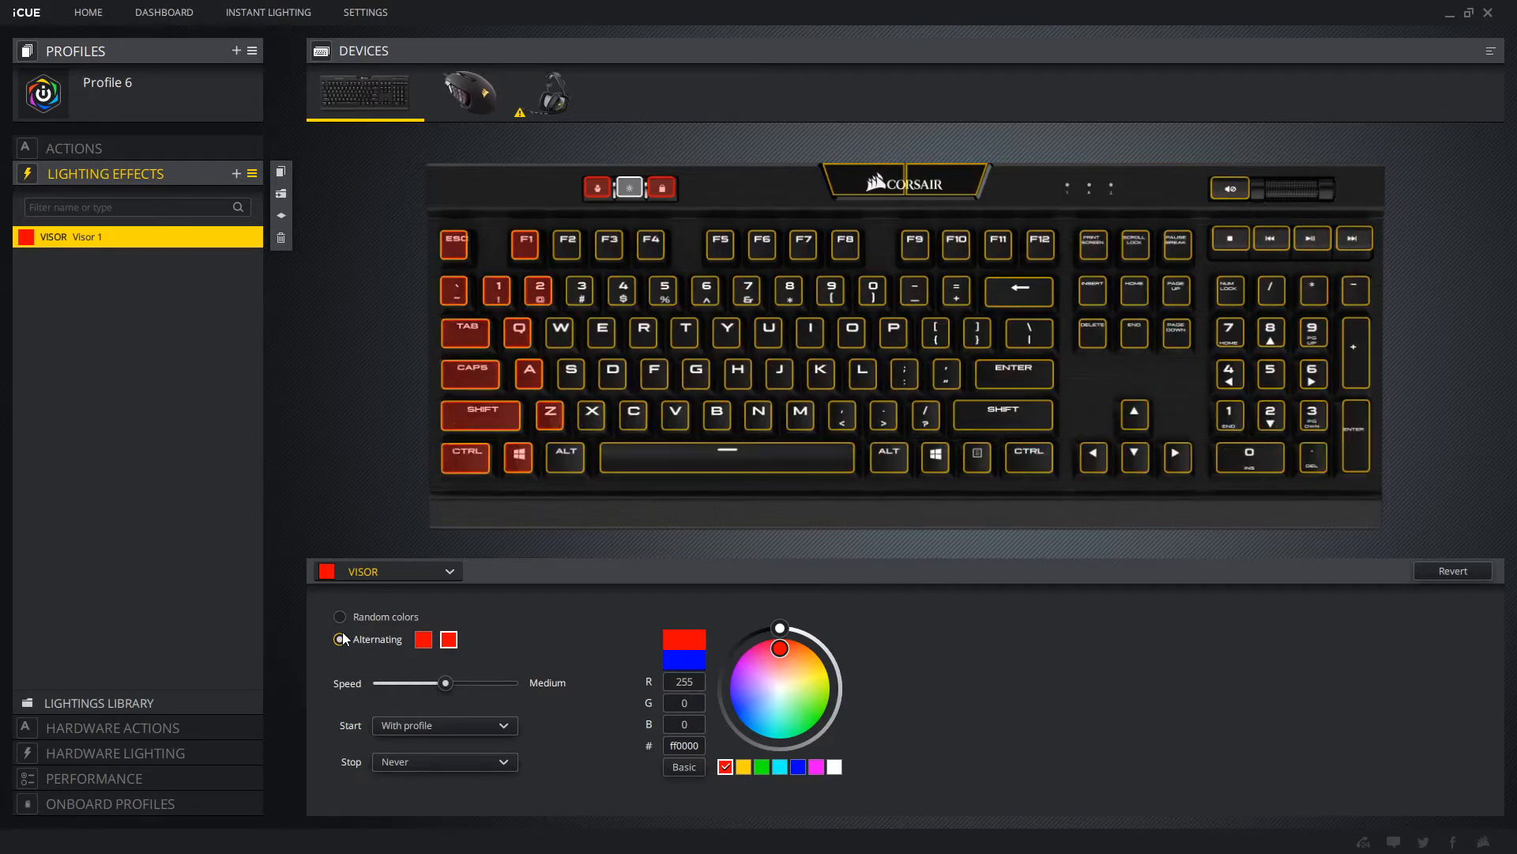
Step: Preview the Rain effect, switch to Type Lighting in Type Lighting Key mode, and test it with a few keystrokes
{"action": "scroll", "coordinate": [402, 575], "scroll_direction": "down", "scroll_amount": 1}
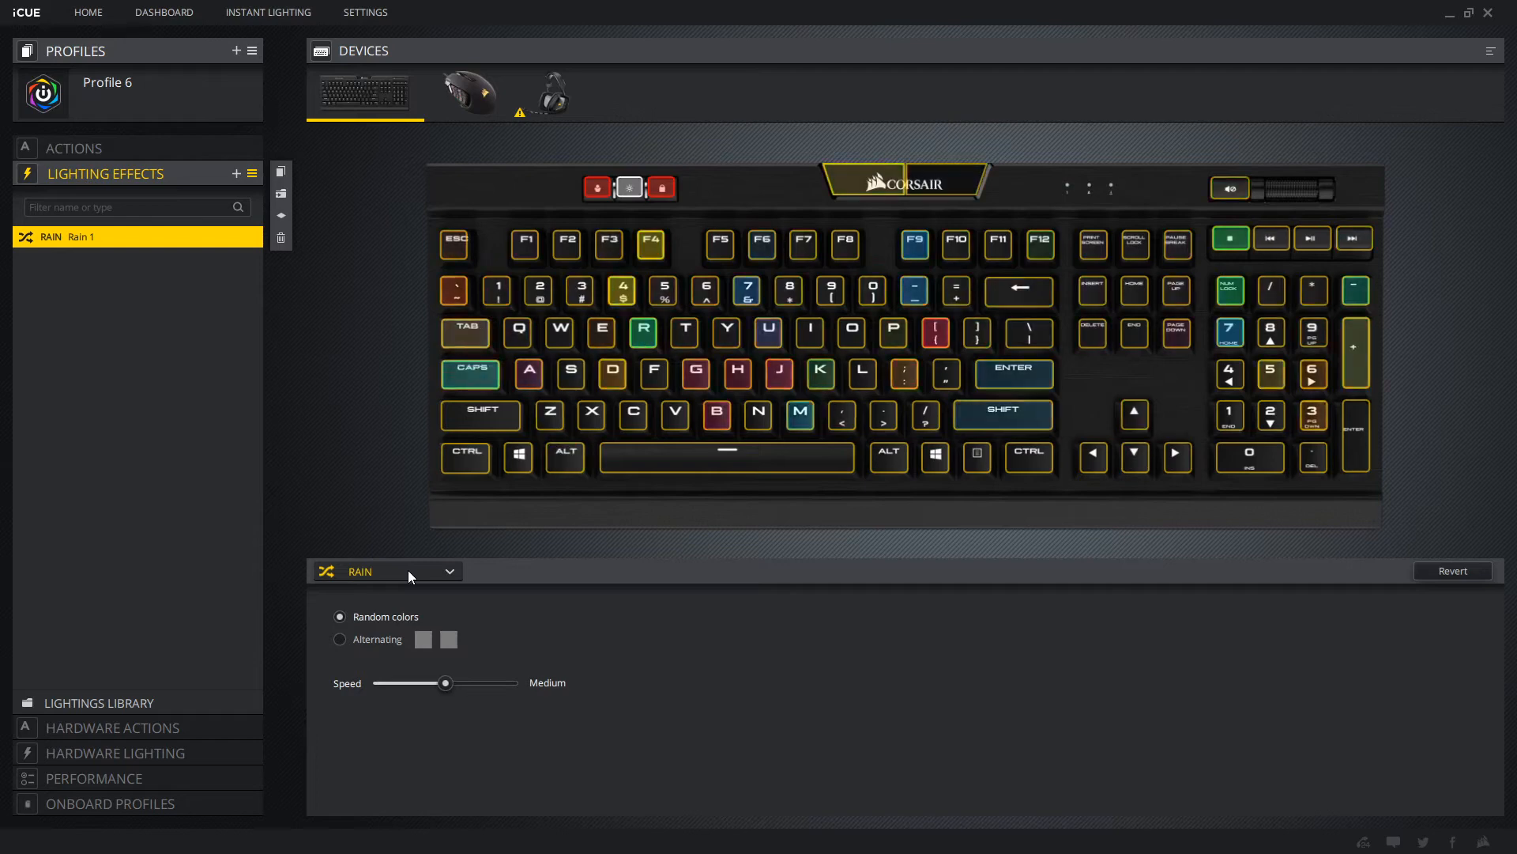
{"action": "scroll", "coordinate": [408, 571], "scroll_direction": "down", "scroll_amount": 1}
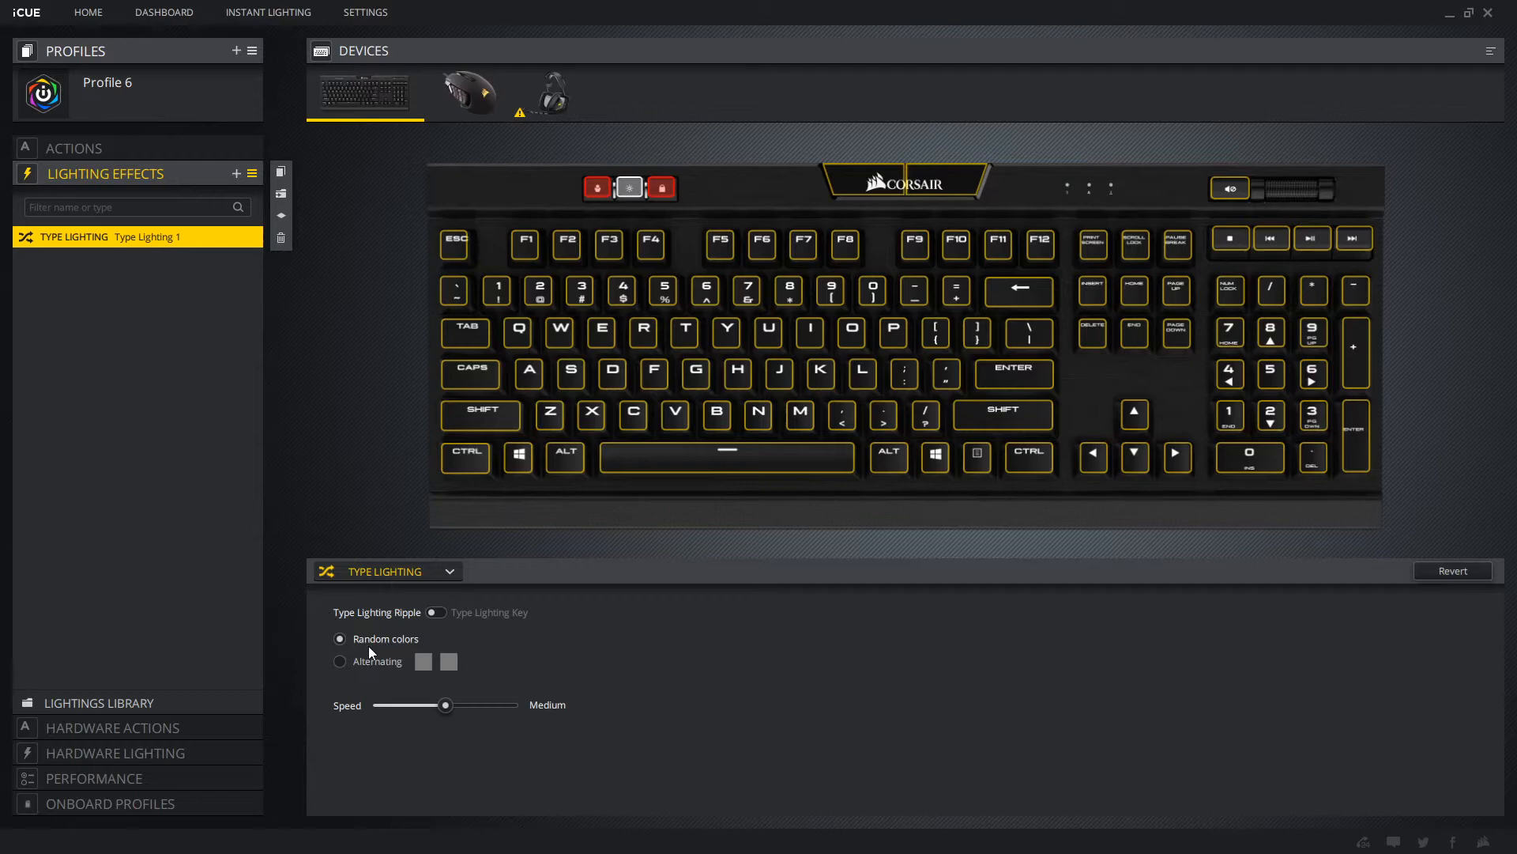
{"action": "left_click", "coordinate": [437, 613]}
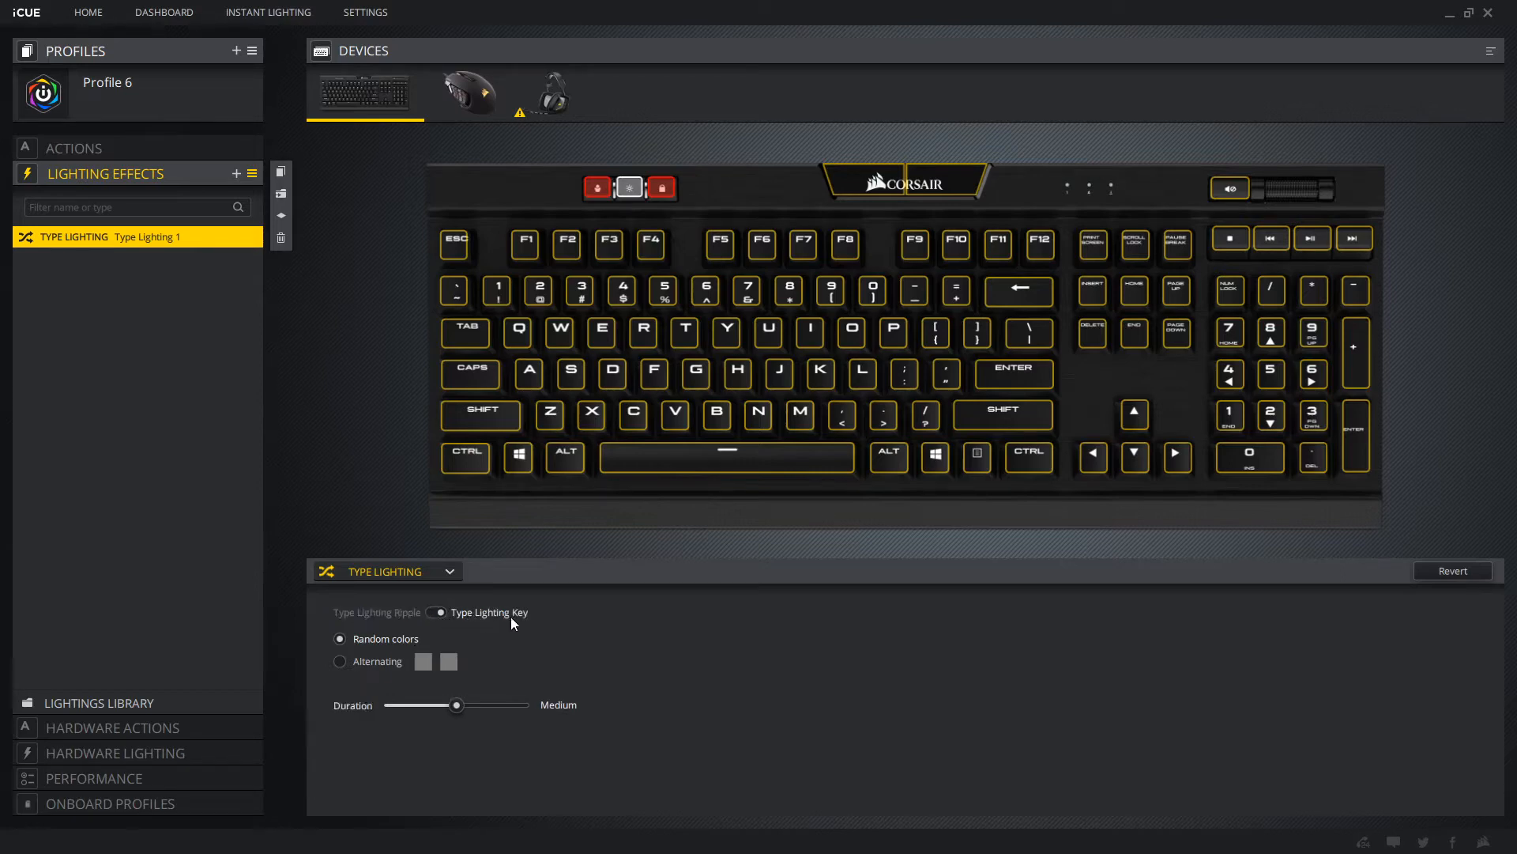
{"action": "key", "text": "j"}
{"action": "key", "text": "f"}
Step: Test the Type Lighting effect with its duration set to Long and again with it set to Short
{"action": "left_click", "coordinate": [521, 702]}
{"action": "key", "text": "j"}
{"action": "key", "text": "d"}
{"action": "key", "text": "r"}
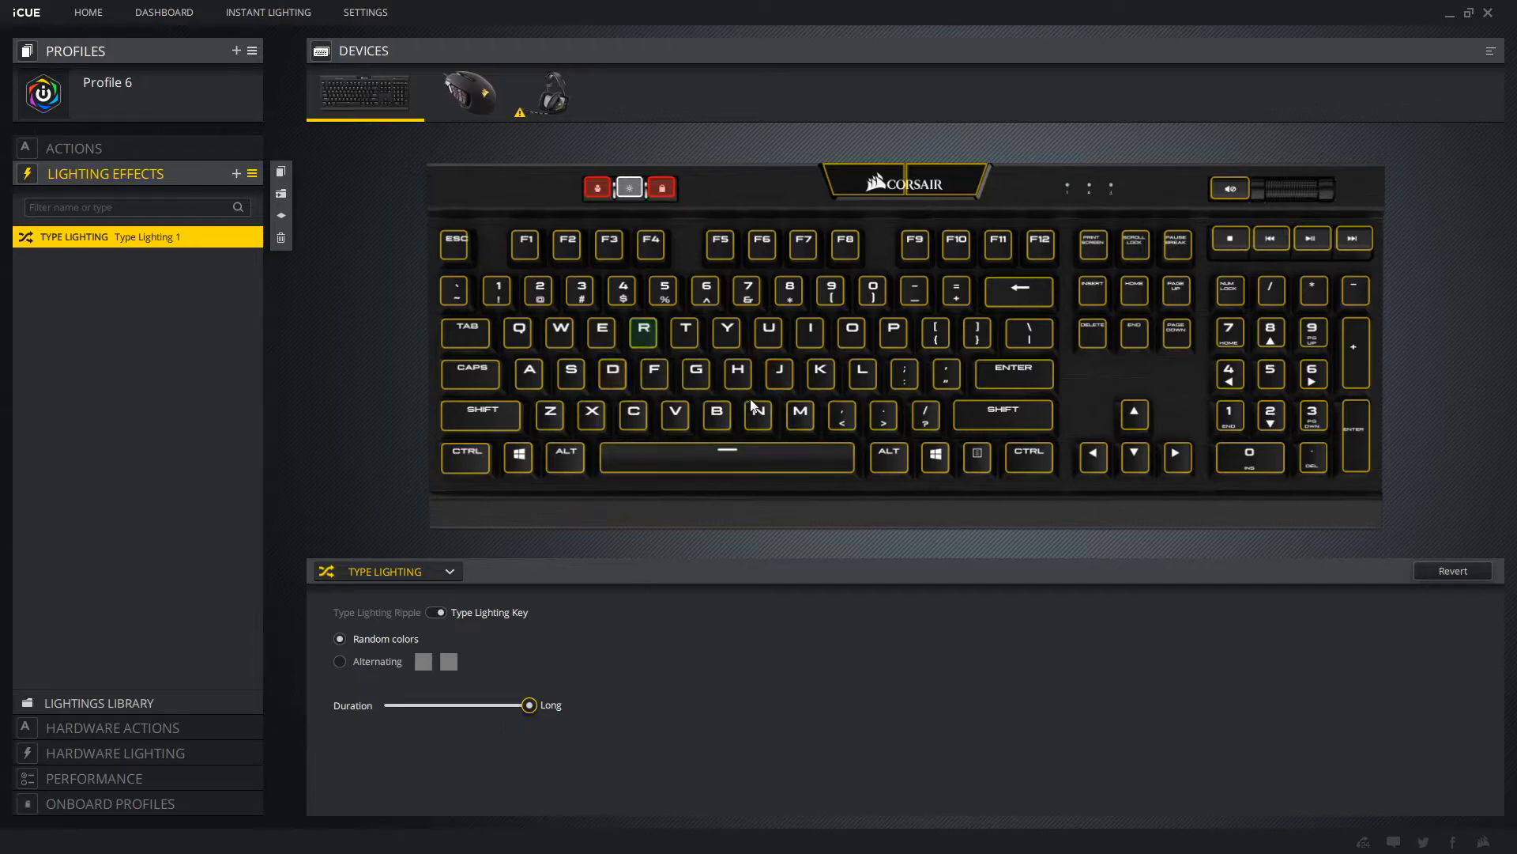
{"action": "left_click", "coordinate": [389, 707]}
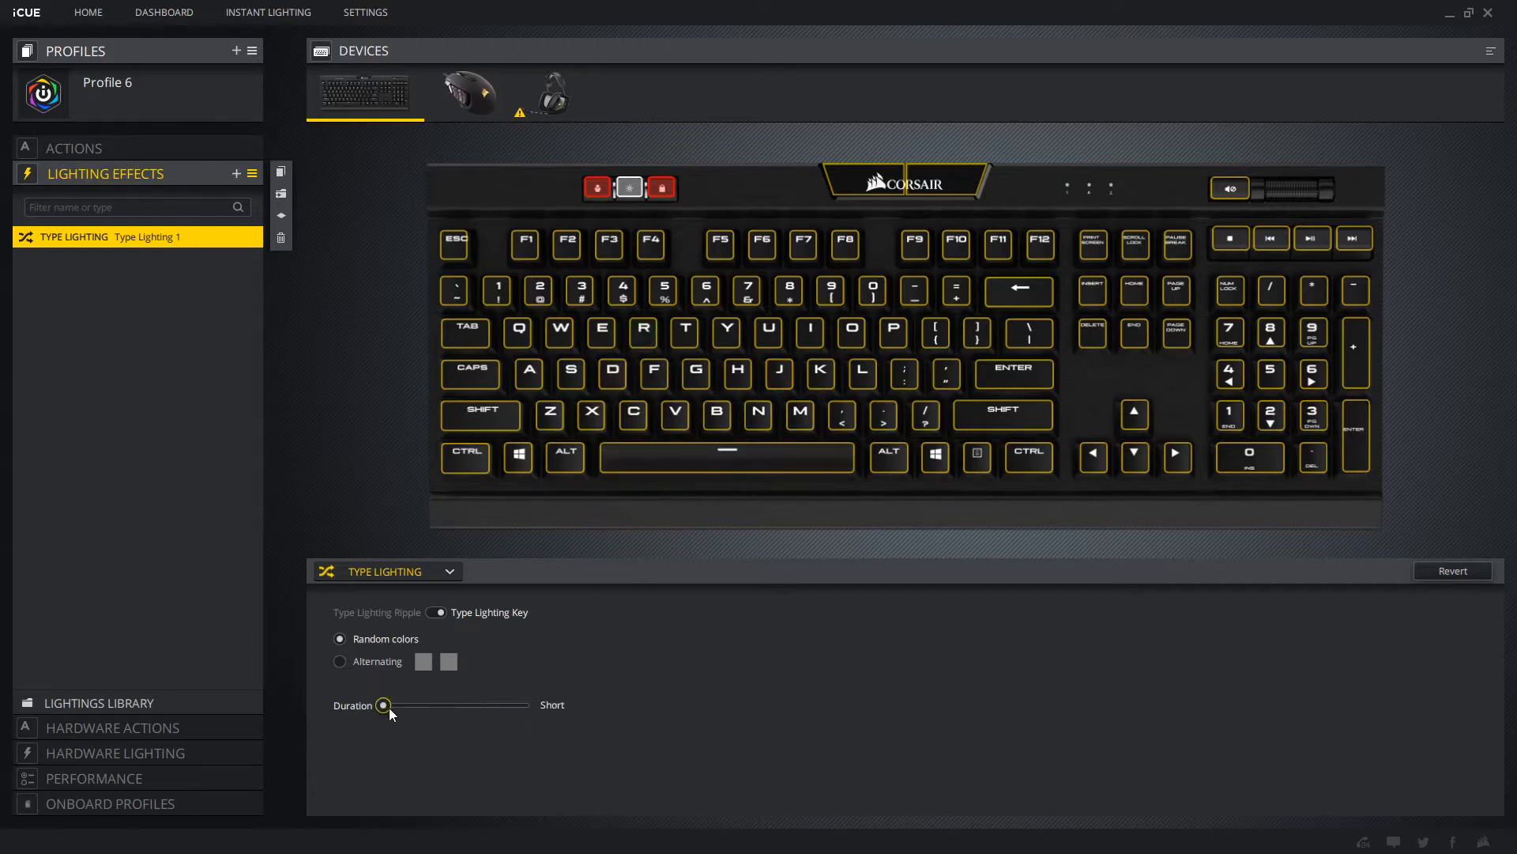
{"action": "key", "text": "h"}
{"action": "key", "text": "d"}
Step: Preview the Void Visualizer effect, and change the lighting effect to Water Color
{"action": "scroll", "coordinate": [396, 569], "scroll_direction": "down", "scroll_amount": 1}
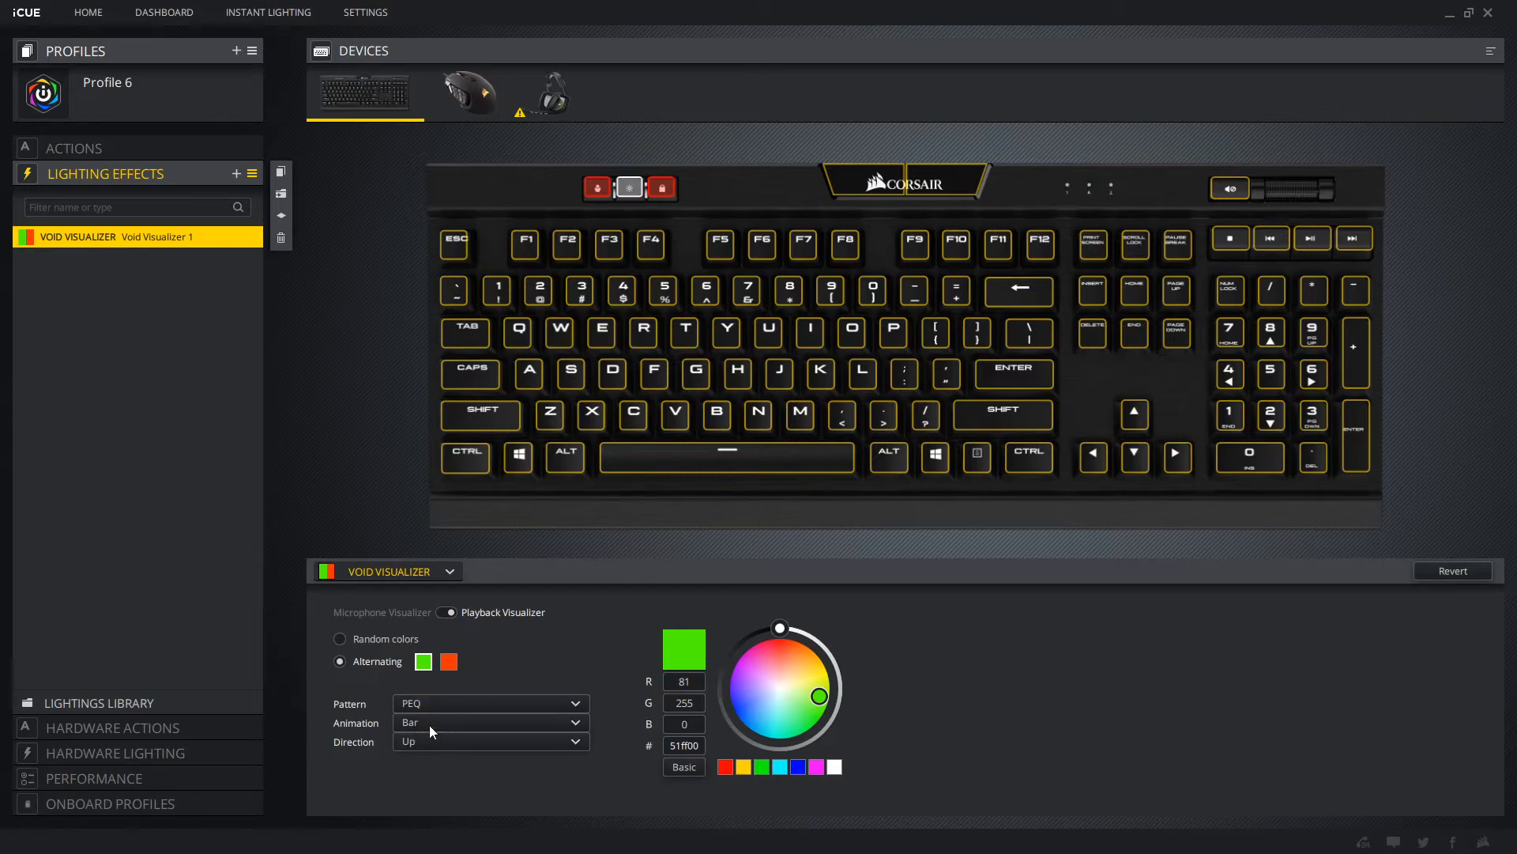
{"action": "left_click", "coordinate": [563, 459]}
{"action": "scroll", "coordinate": [433, 569], "scroll_direction": "down", "scroll_amount": 1}
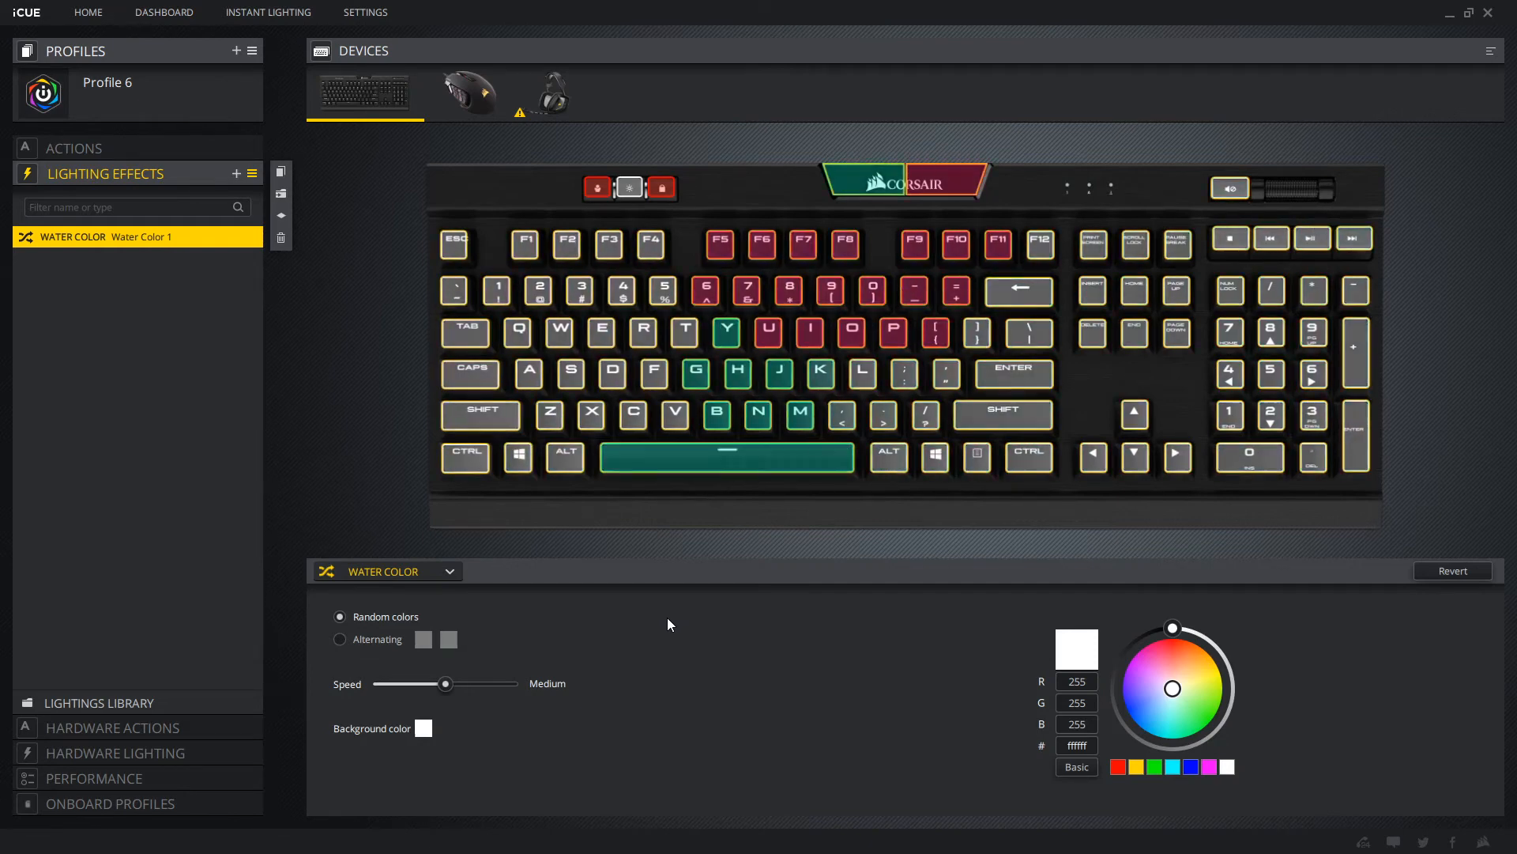
Step: Look over the available Predefined, Custom and Lighting Link effect types, keeping Water Color
{"action": "left_click", "coordinate": [450, 570]}
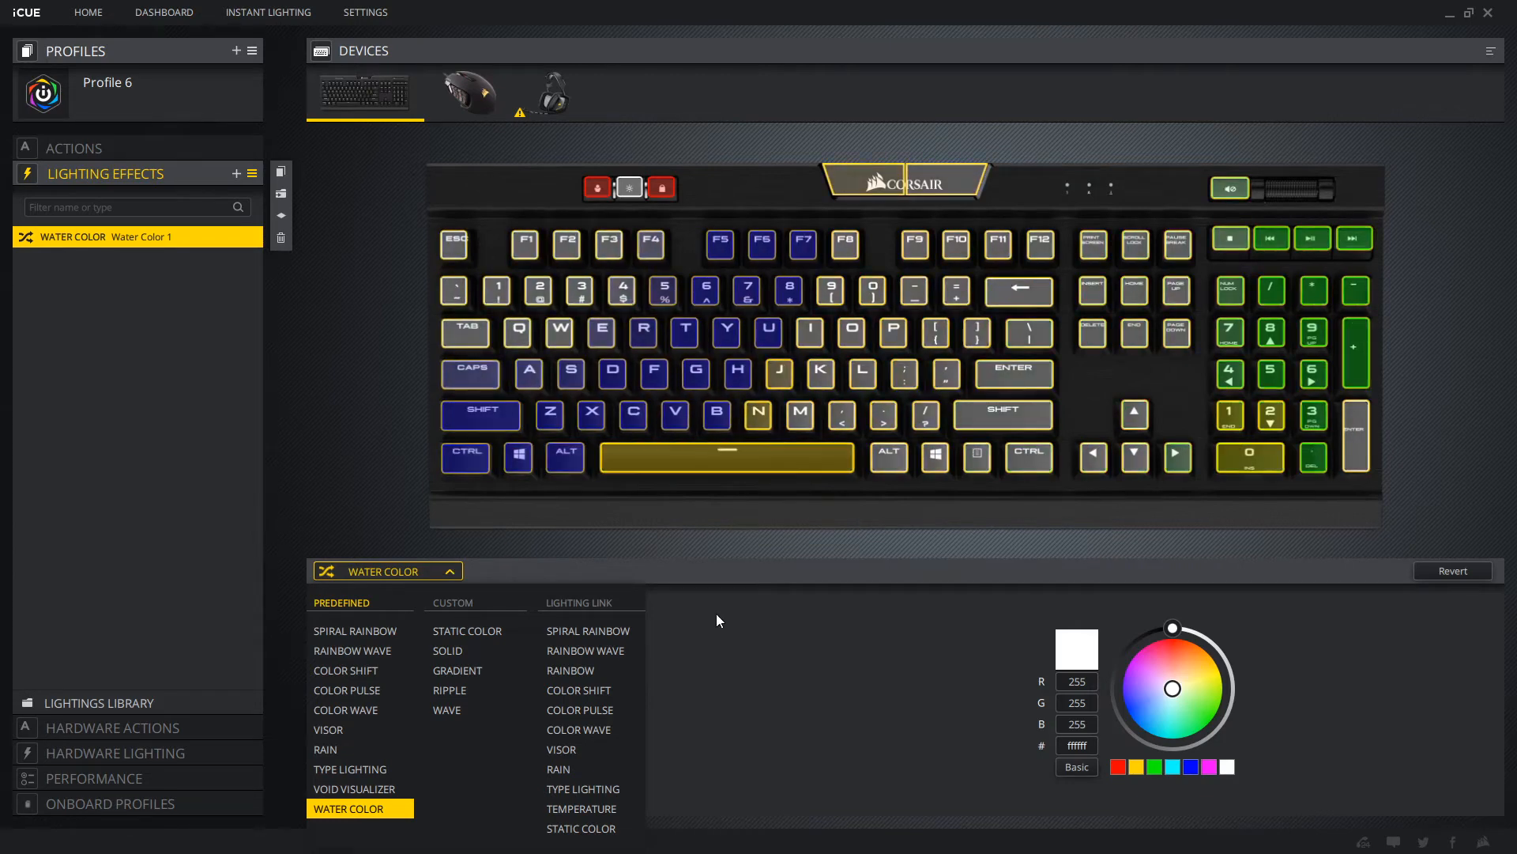
{"action": "left_click", "coordinate": [439, 572]}
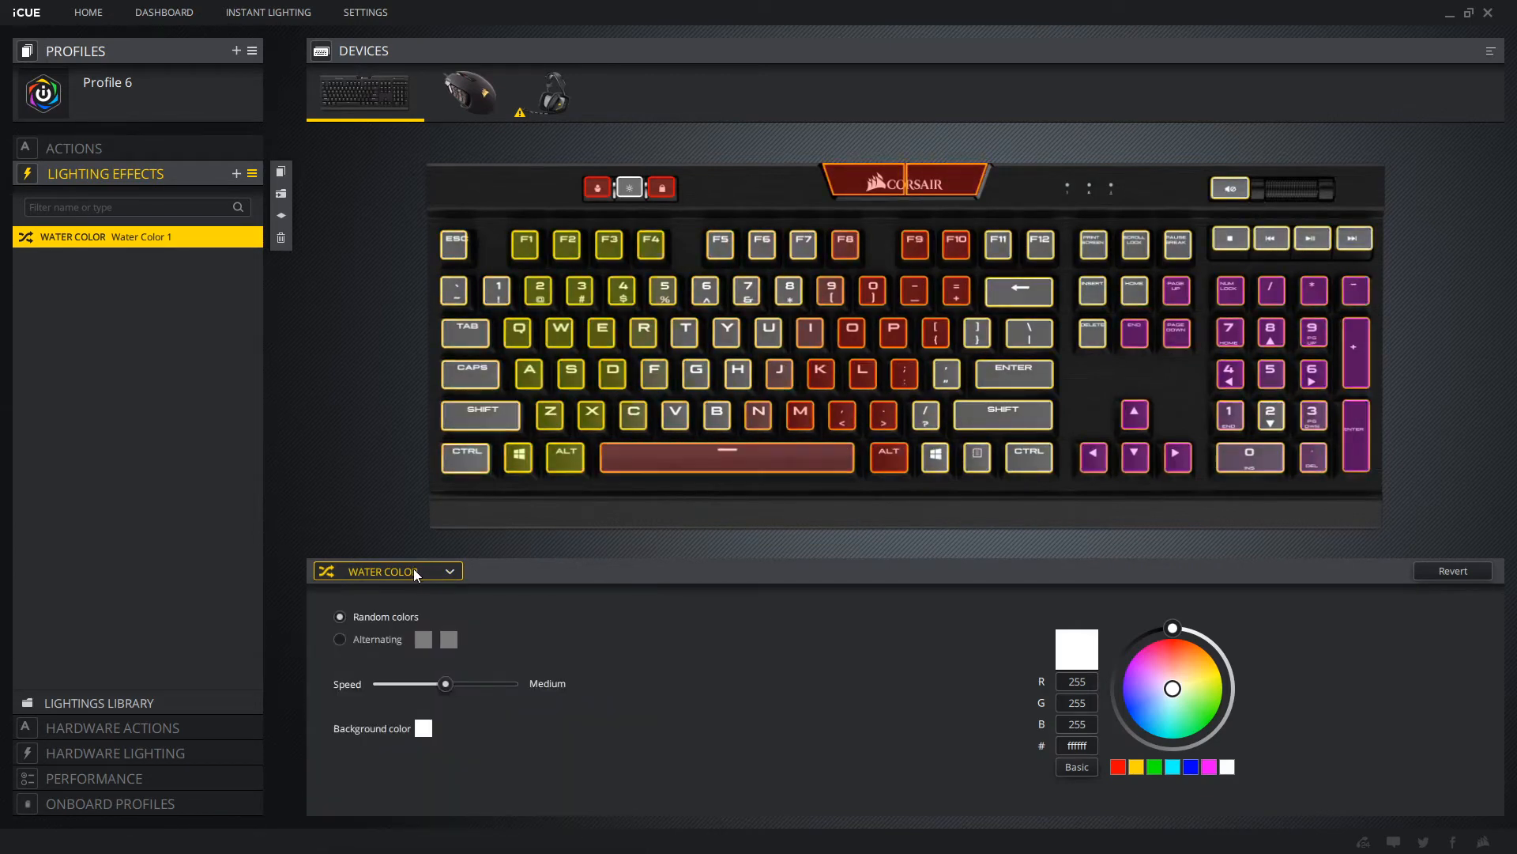
{"action": "left_click", "coordinate": [452, 571]}
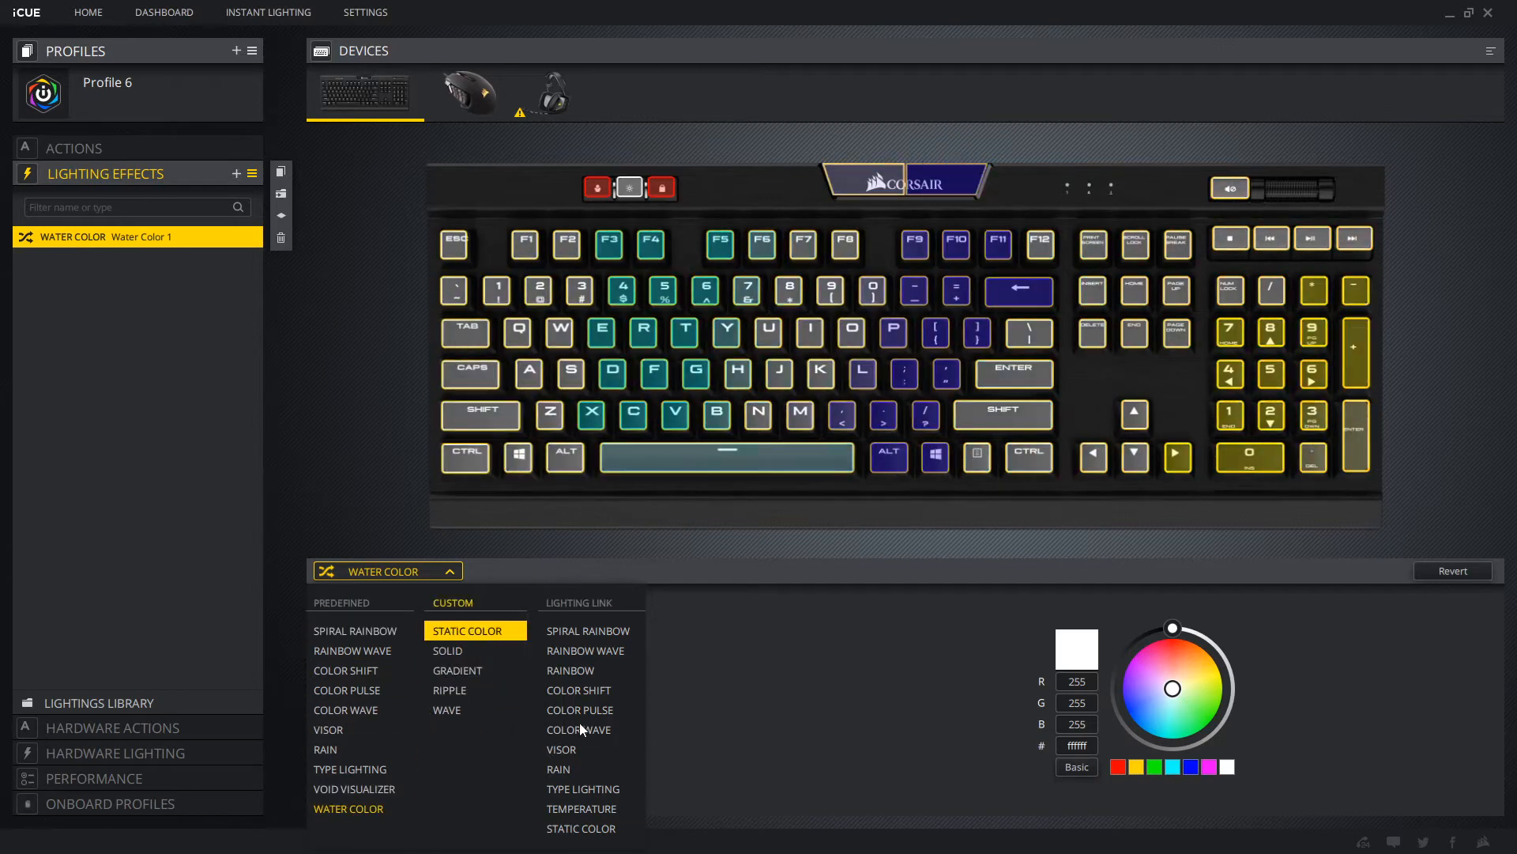
{"action": "left_click", "coordinate": [163, 572]}
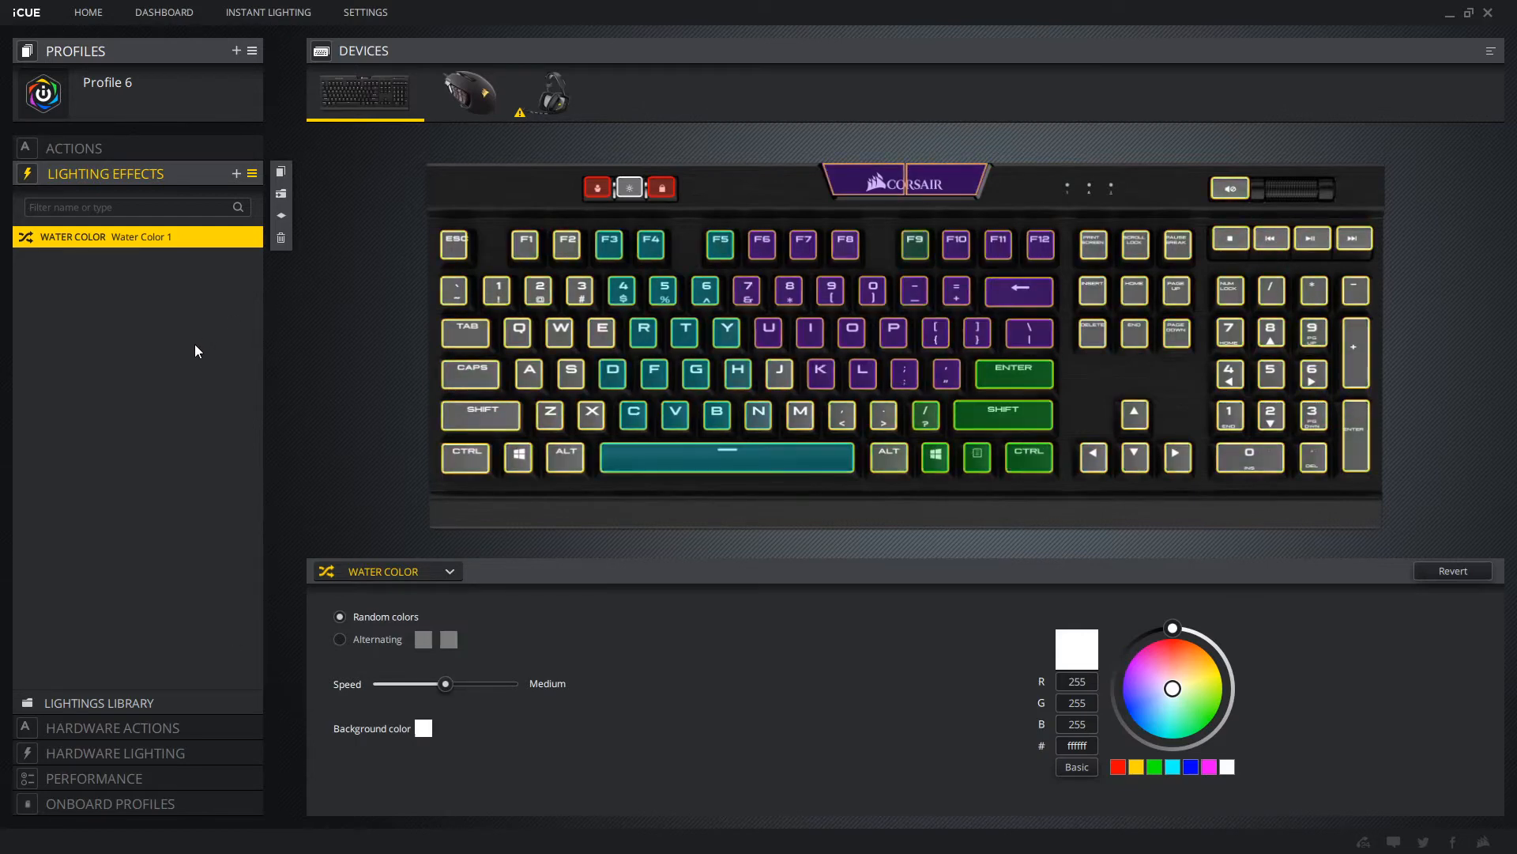
Step: Add a new macro action for the keyboard and review the available action and remap types
{"action": "left_click", "coordinate": [143, 149]}
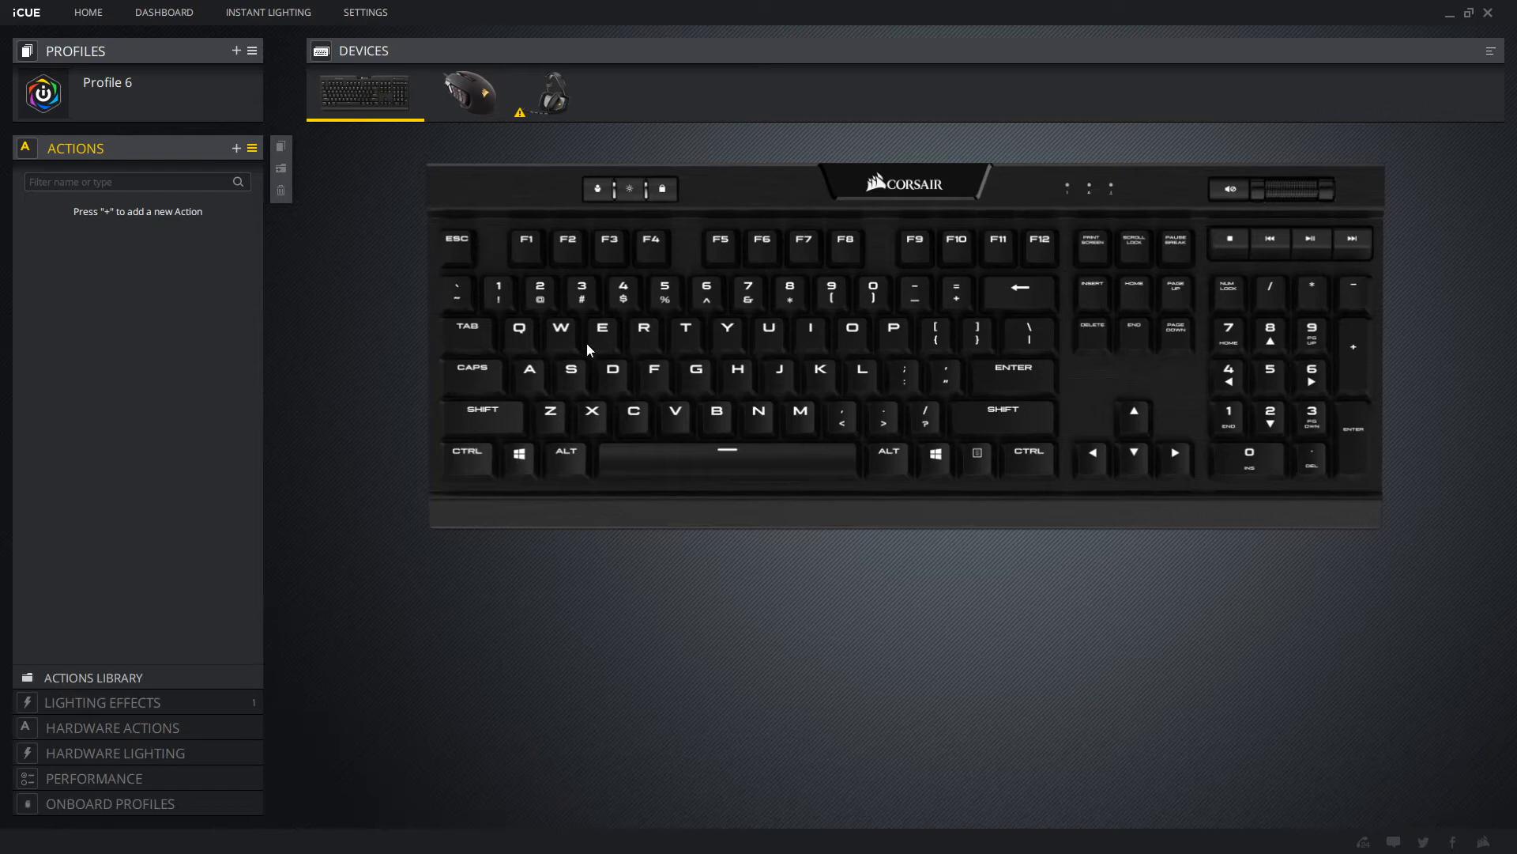
{"action": "left_click", "coordinate": [157, 703]}
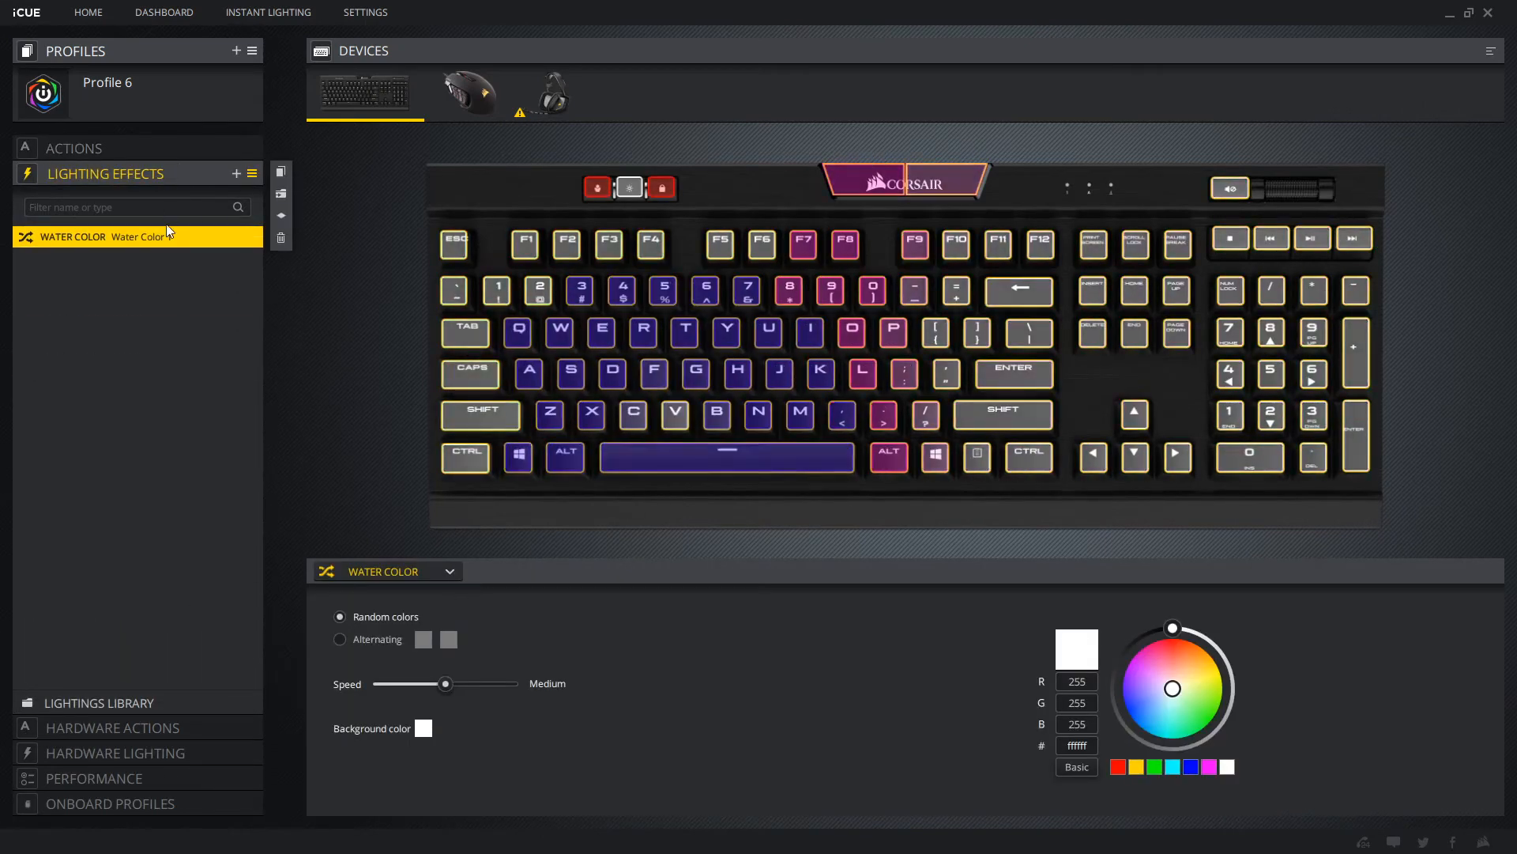
{"action": "left_click", "coordinate": [154, 144]}
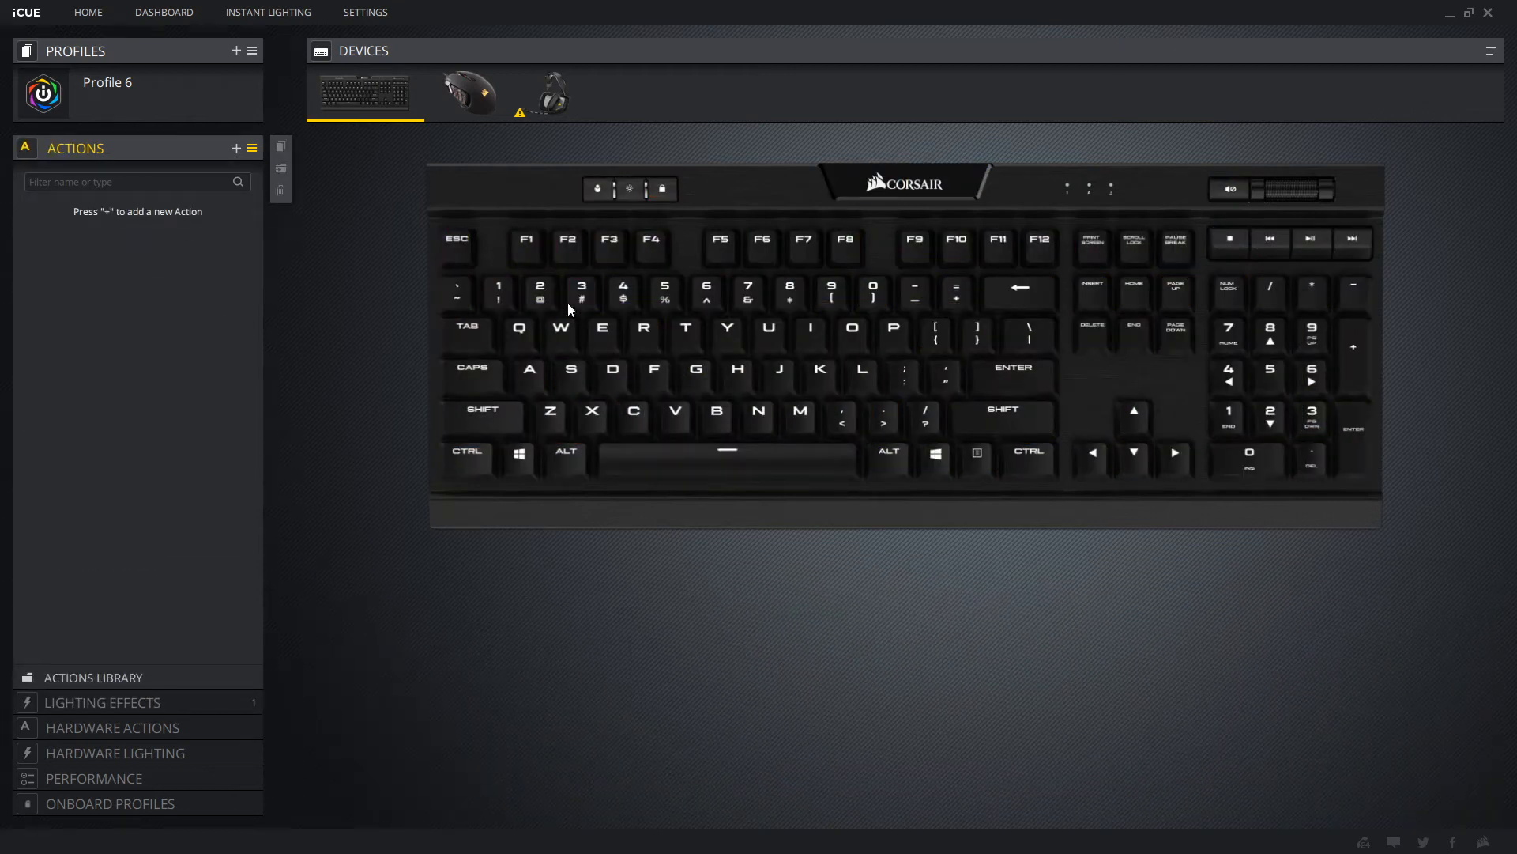
{"action": "left_click", "coordinate": [236, 149]}
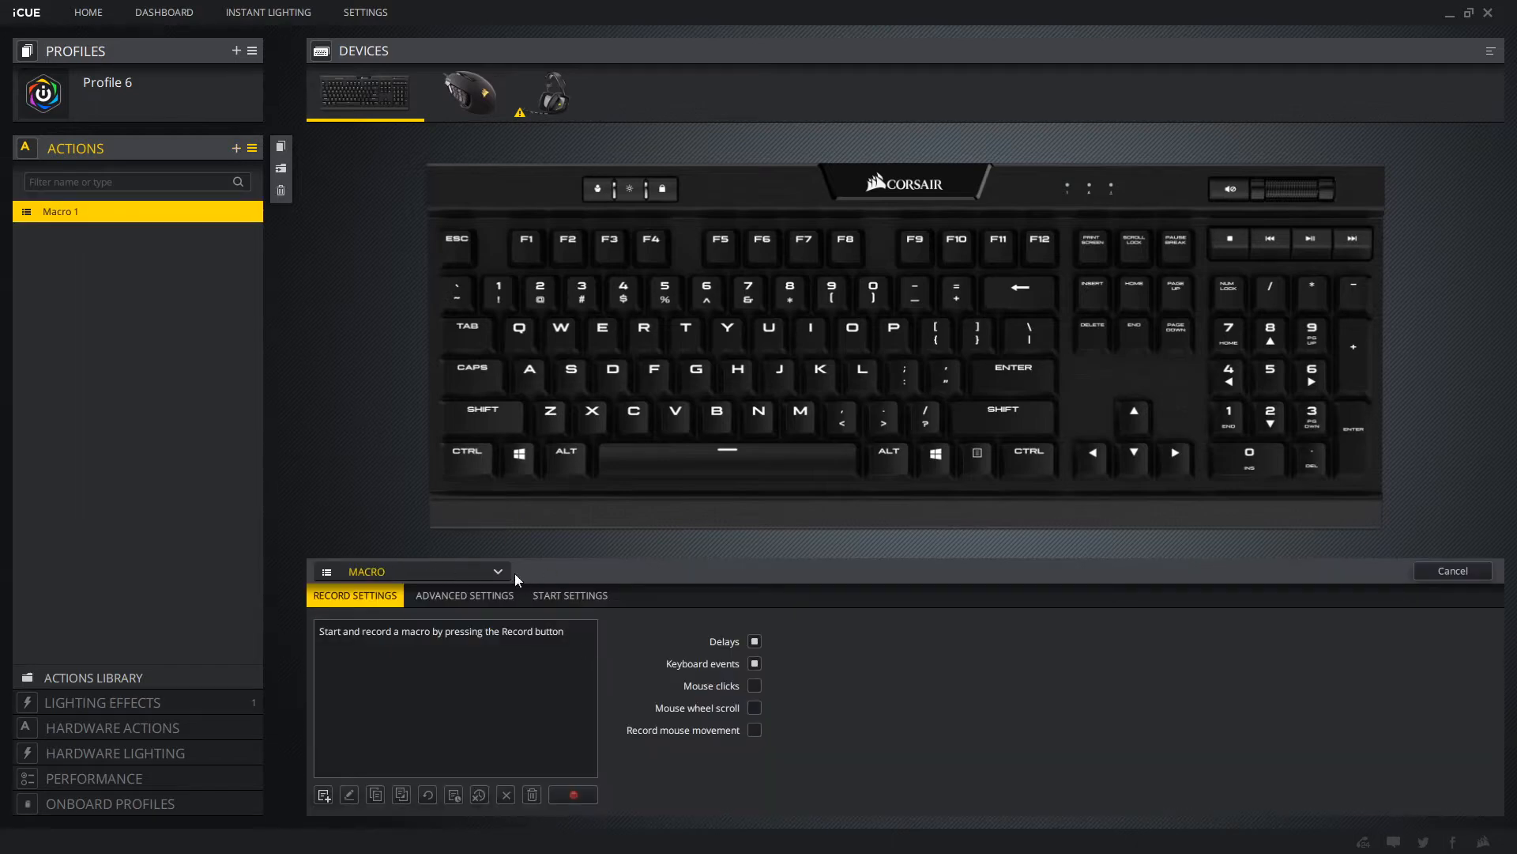
{"action": "left_click", "coordinate": [500, 572]}
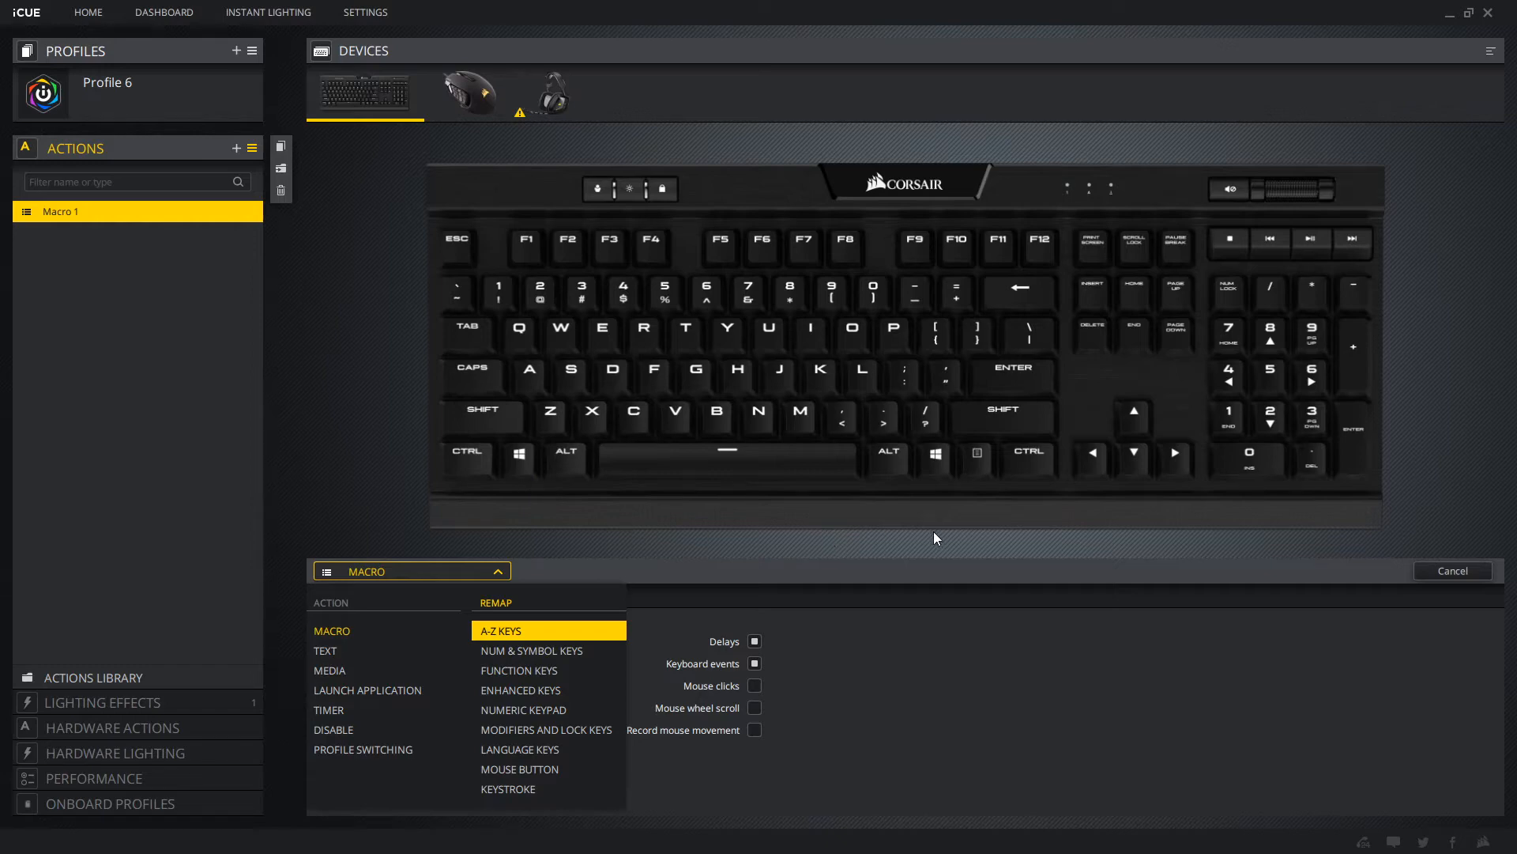
{"action": "left_click", "coordinate": [630, 188]}
{"action": "left_click", "coordinate": [158, 150]}
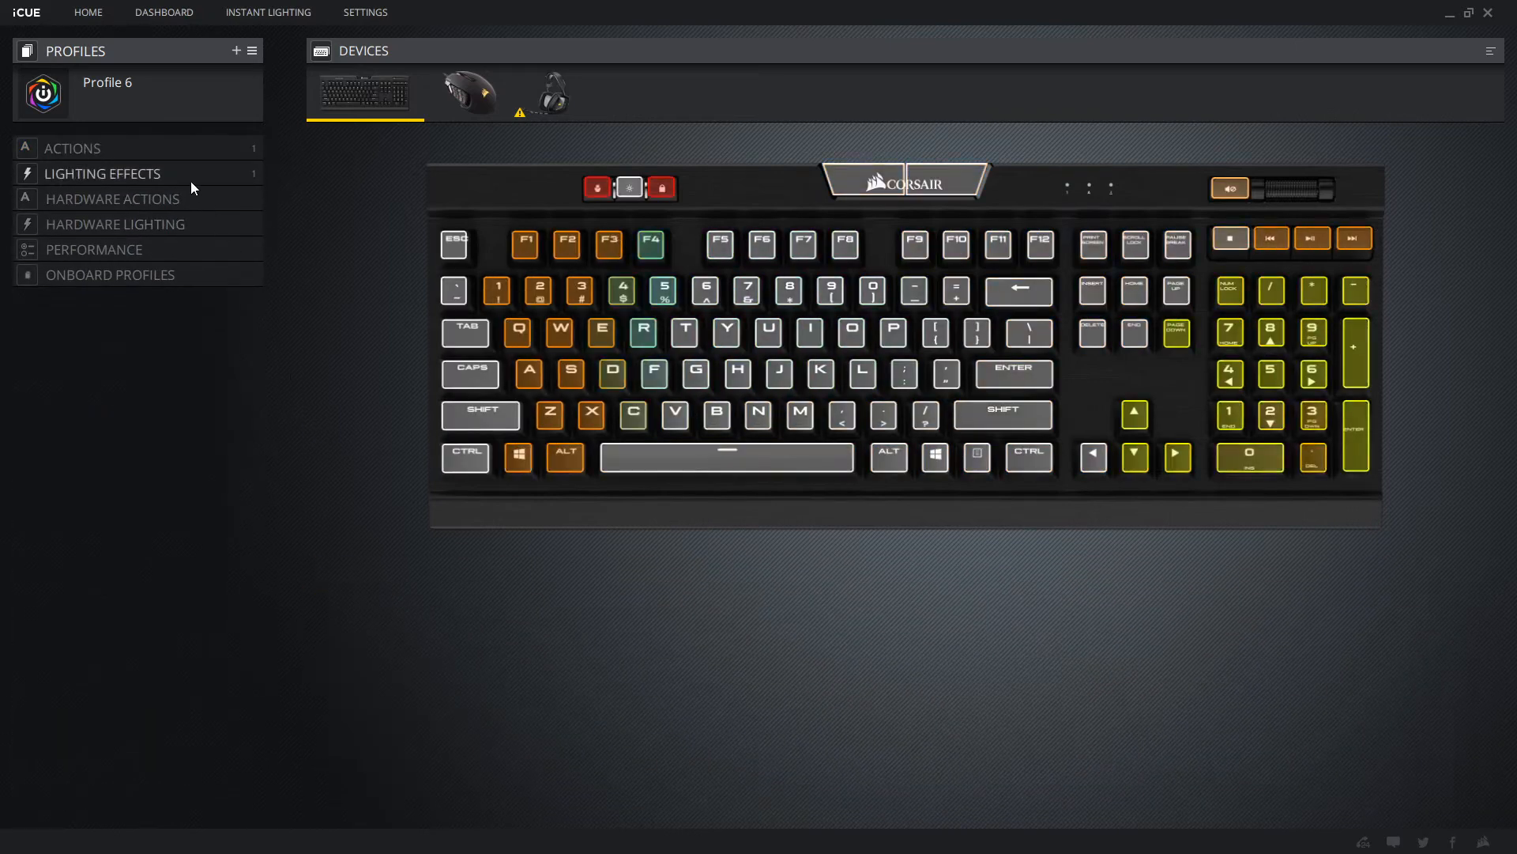
Step: Return to the keyboard's lighting effects and change the Water Color effect to the custom Static Color type
{"action": "left_click", "coordinate": [191, 182]}
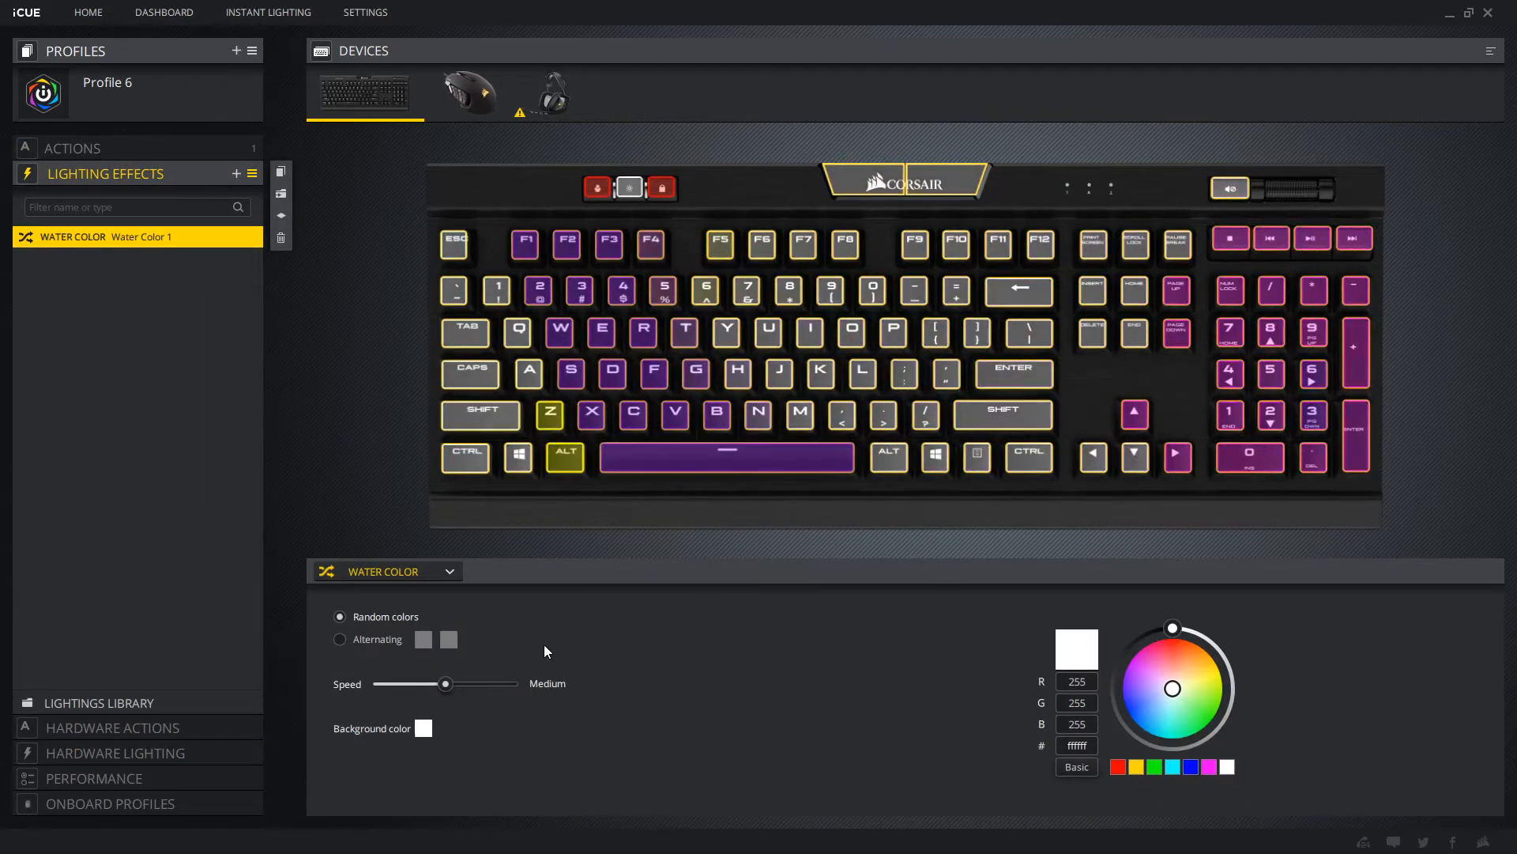
{"action": "left_click", "coordinate": [447, 572]}
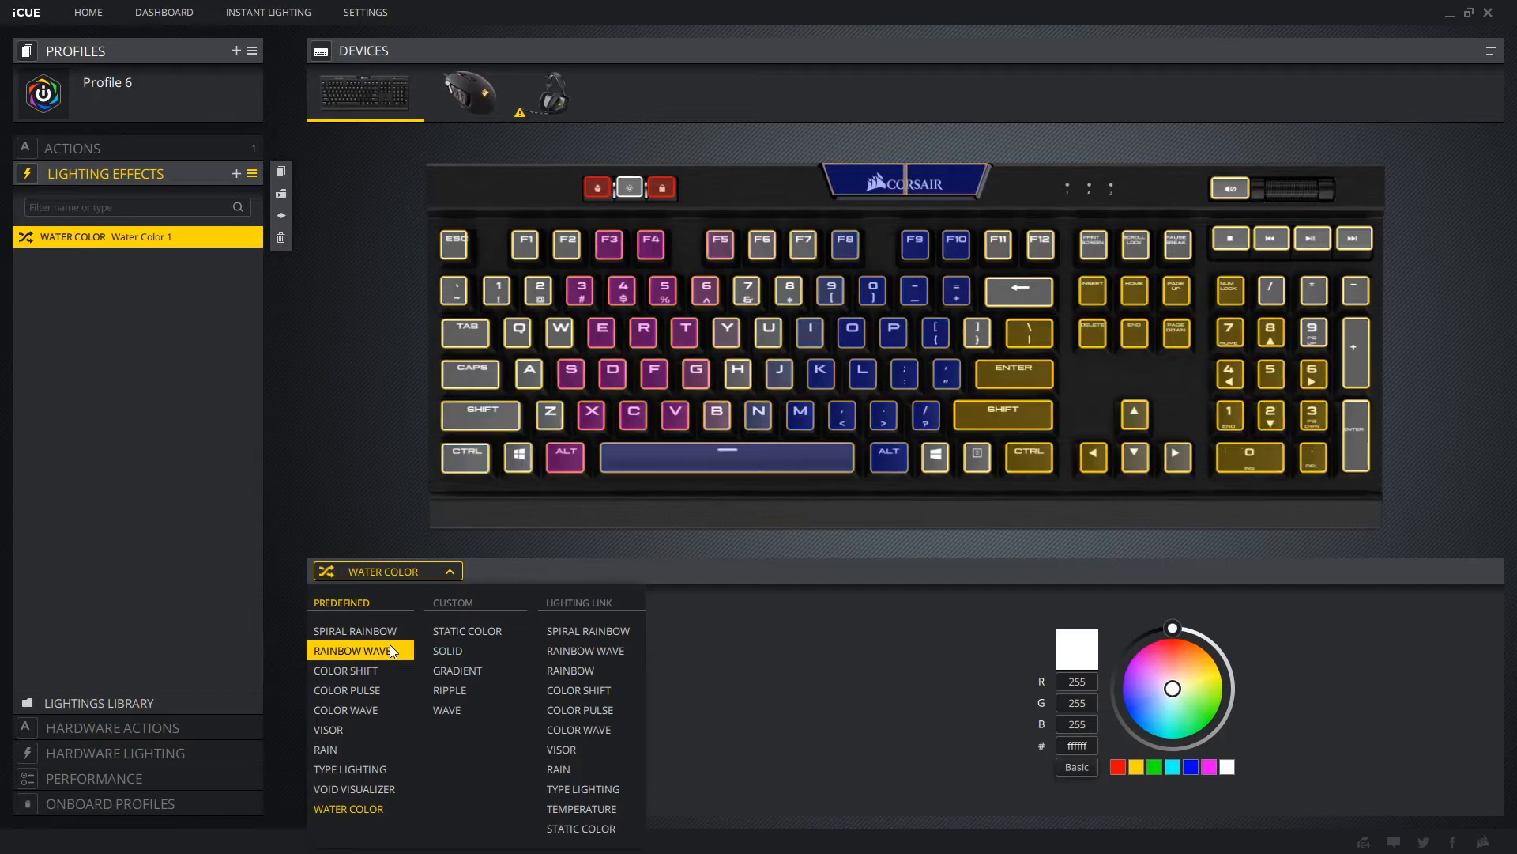
{"action": "left_click", "coordinate": [475, 640]}
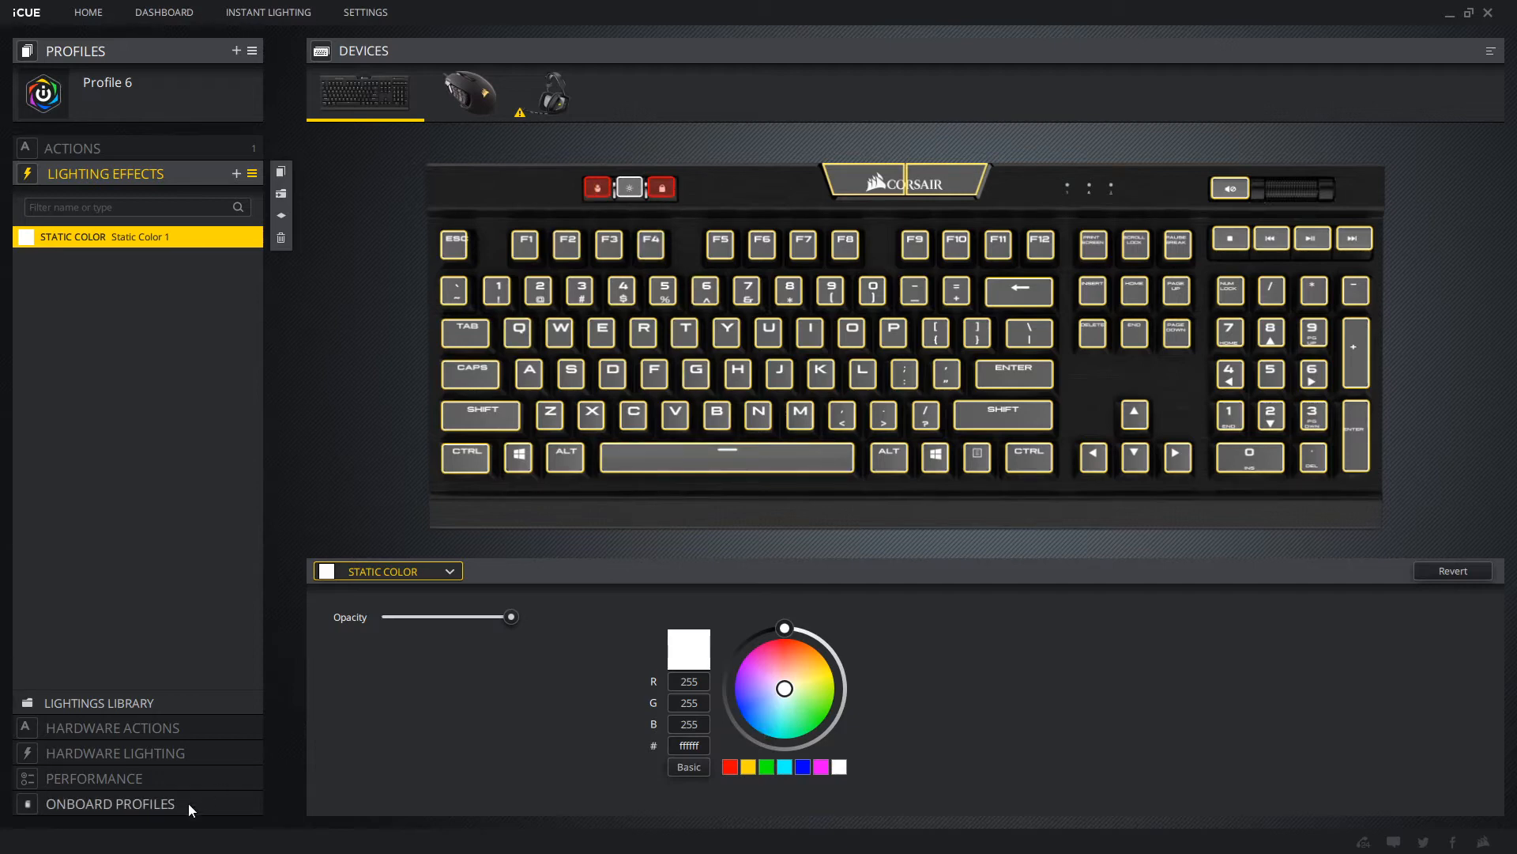
Step: In the keyboard's performance settings, set the lock indicator's Off color to blue 0000ff
{"action": "left_click", "coordinate": [109, 780]}
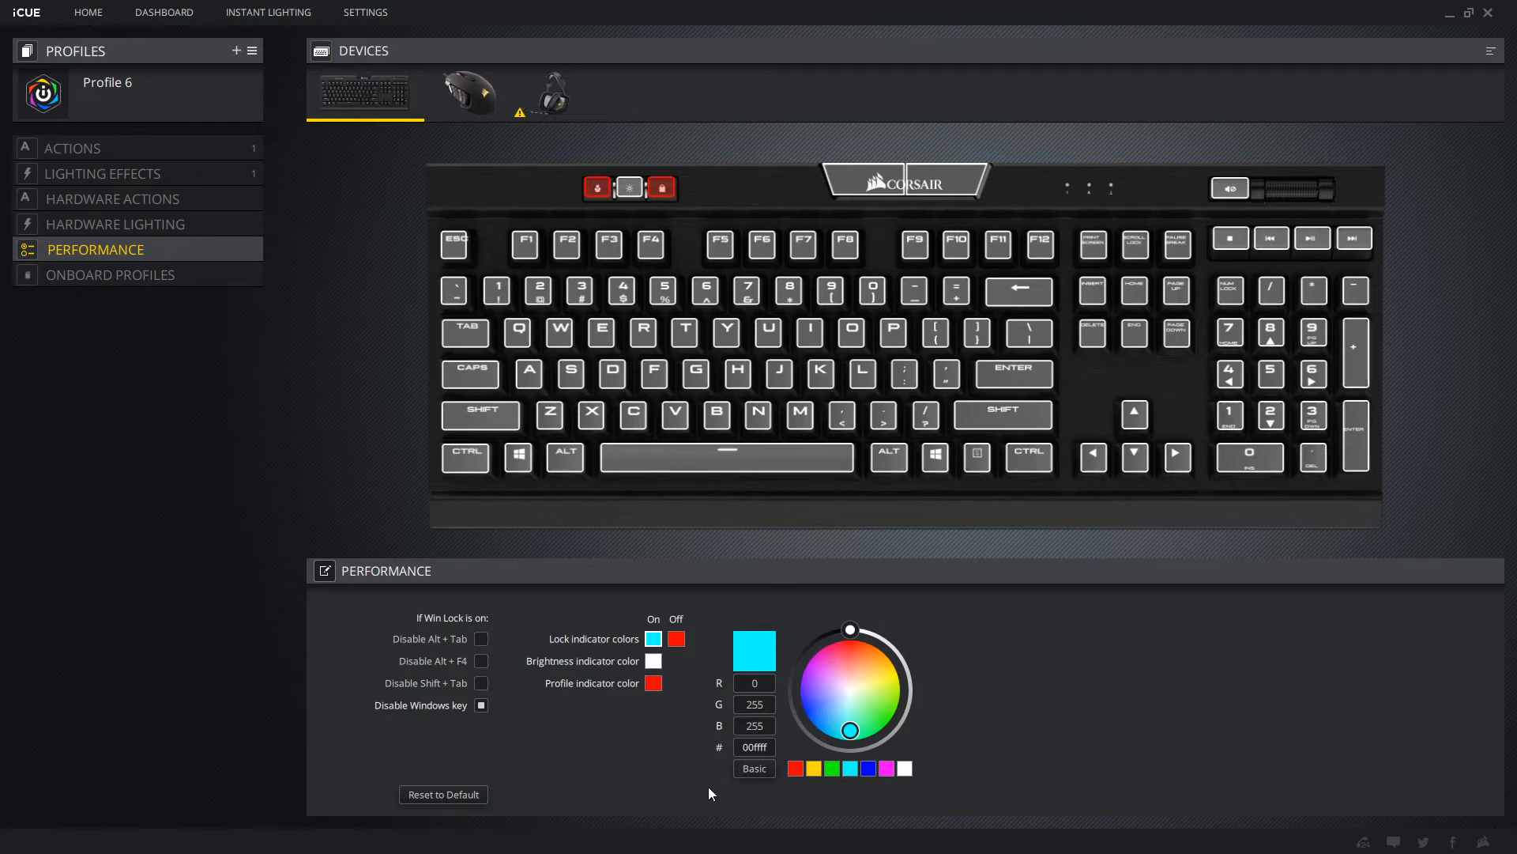
{"action": "left_click", "coordinate": [678, 639]}
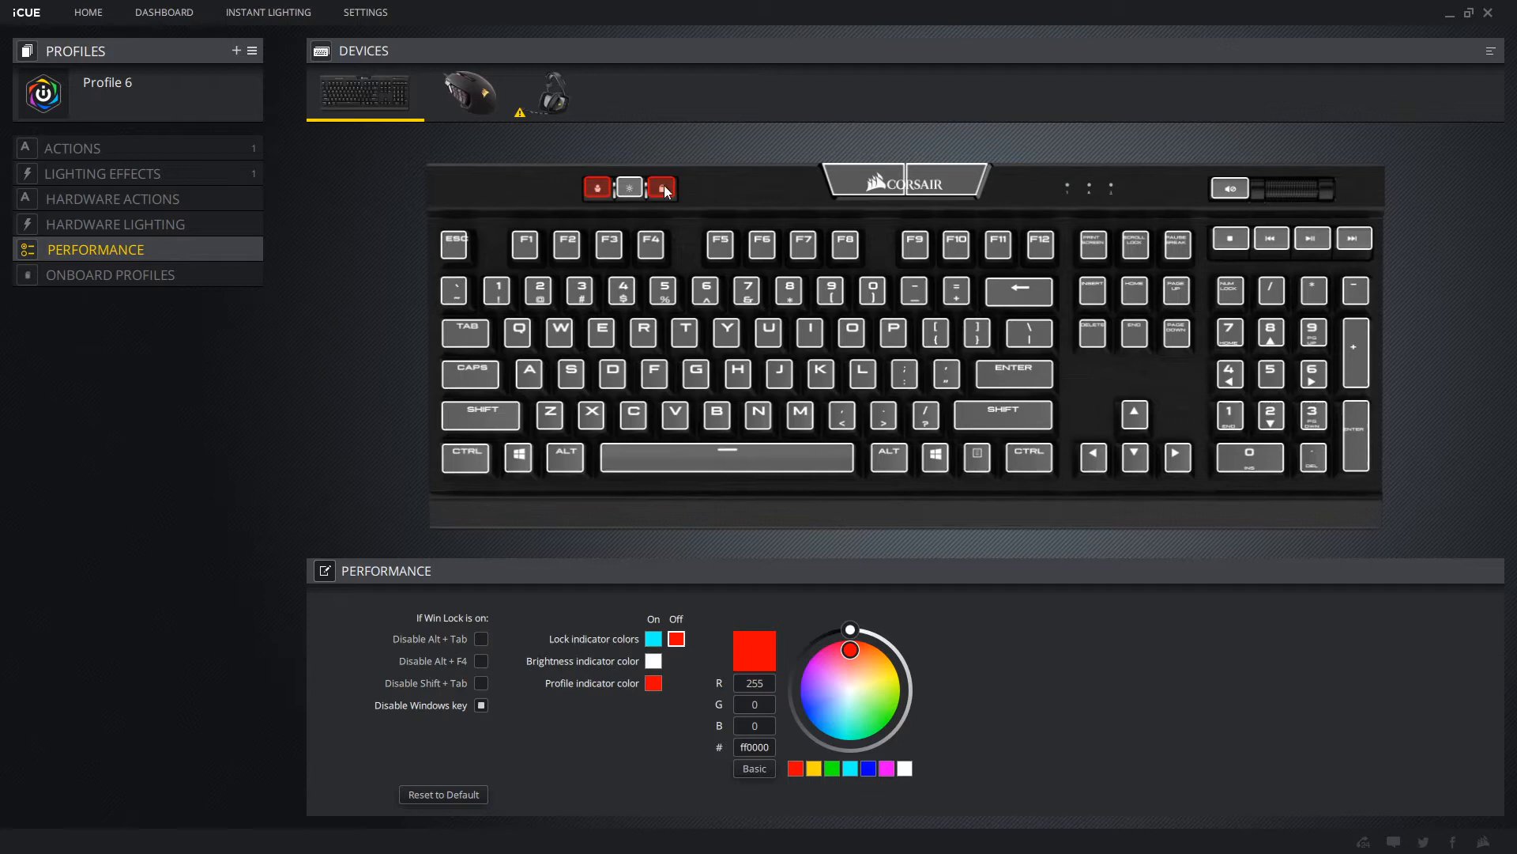
{"action": "left_click", "coordinate": [868, 769]}
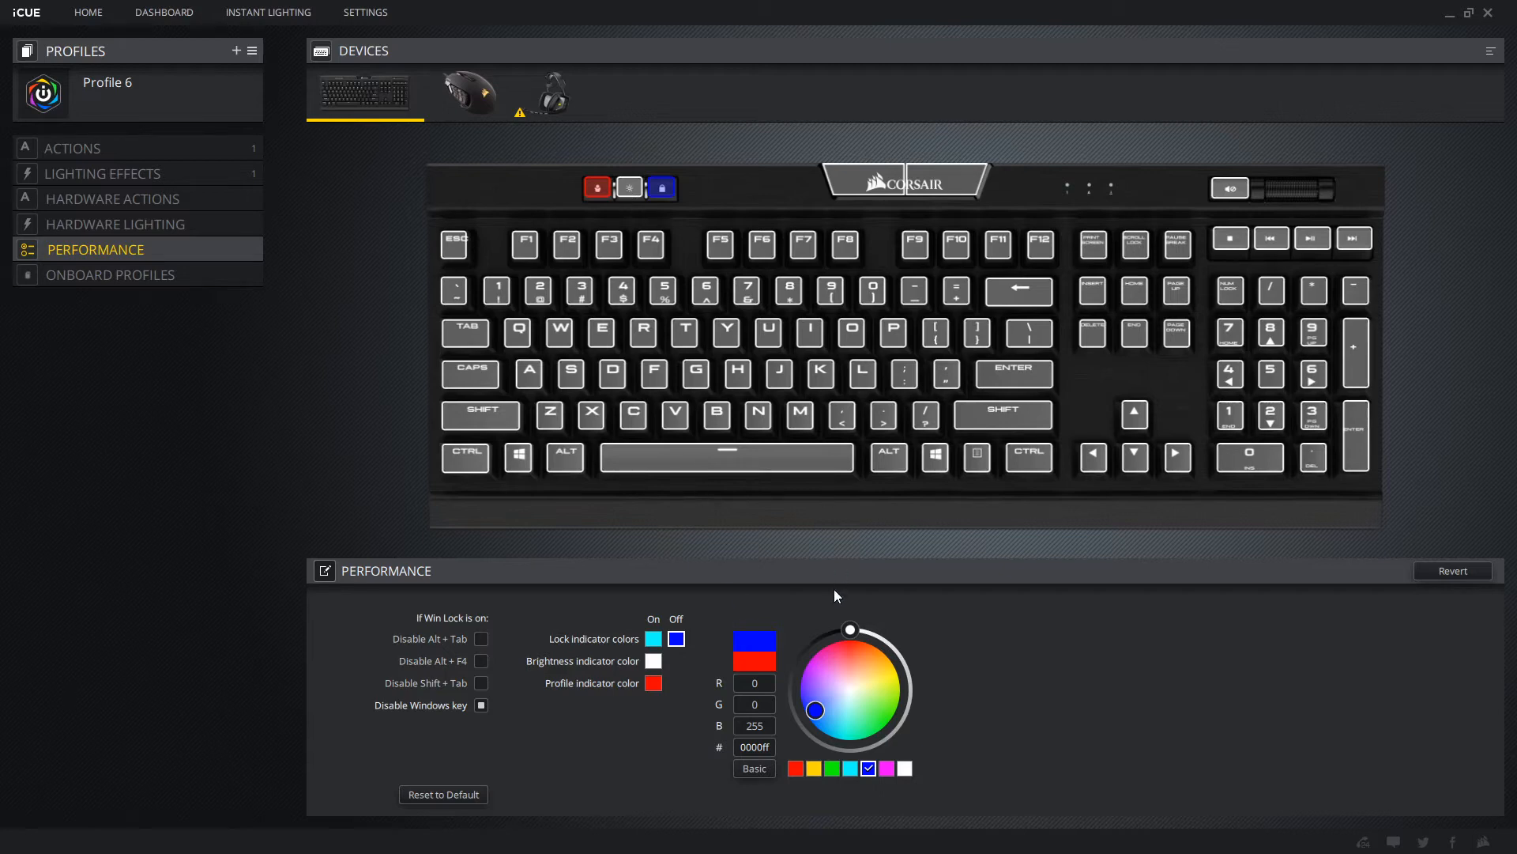
Step: Try dimmed white and blue for the brightness indicator, settle on darkened cyan 00c2c2, and set the profile indicator color to blue 0000ff
{"action": "left_click", "coordinate": [654, 660]}
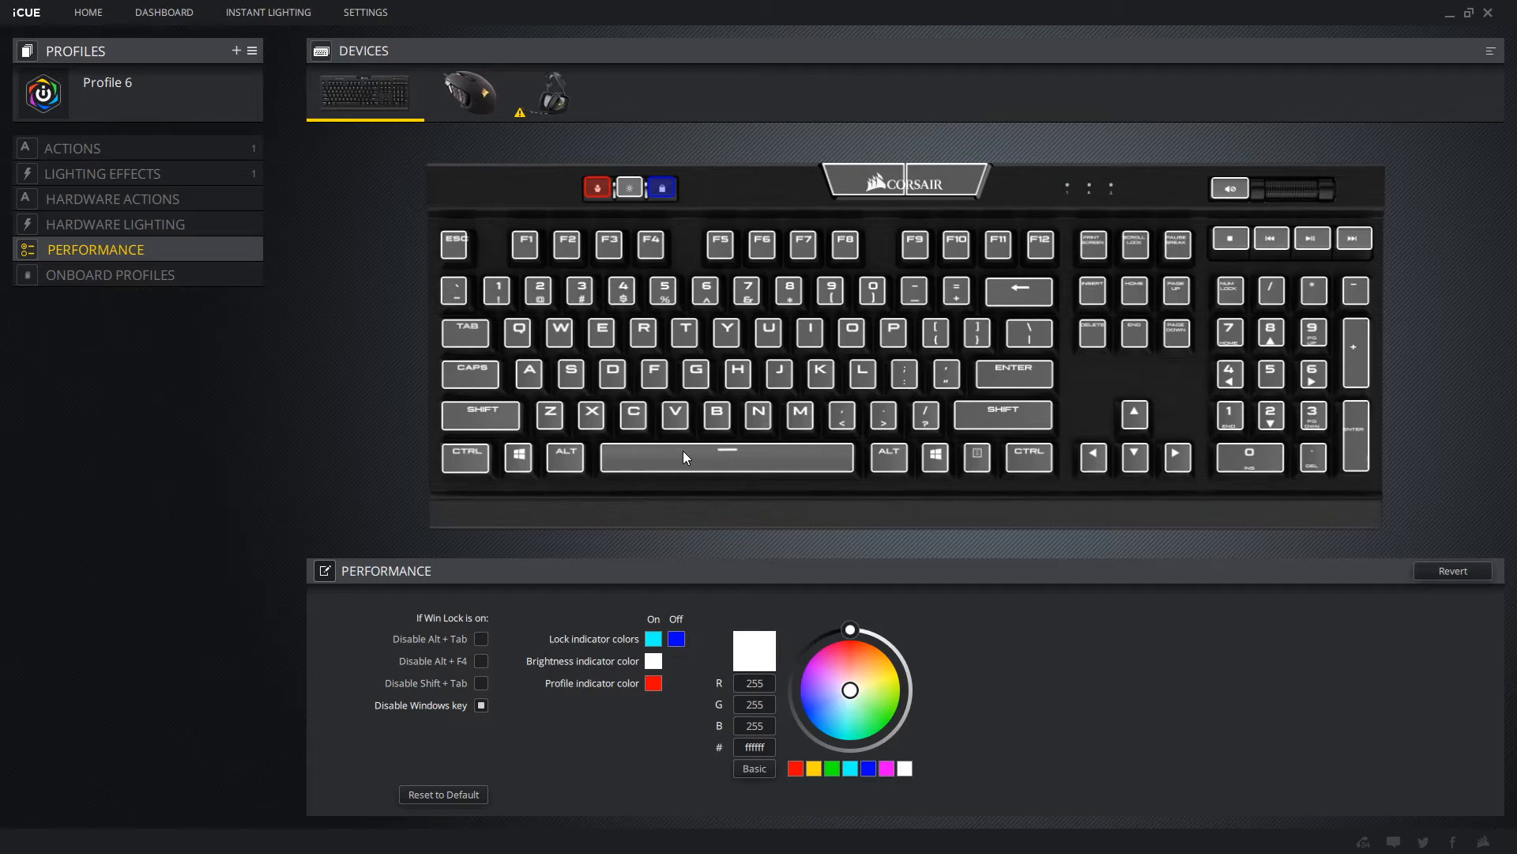
{"action": "left_click_drag", "start_coordinate": [857, 630], "coordinate": [802, 655]}
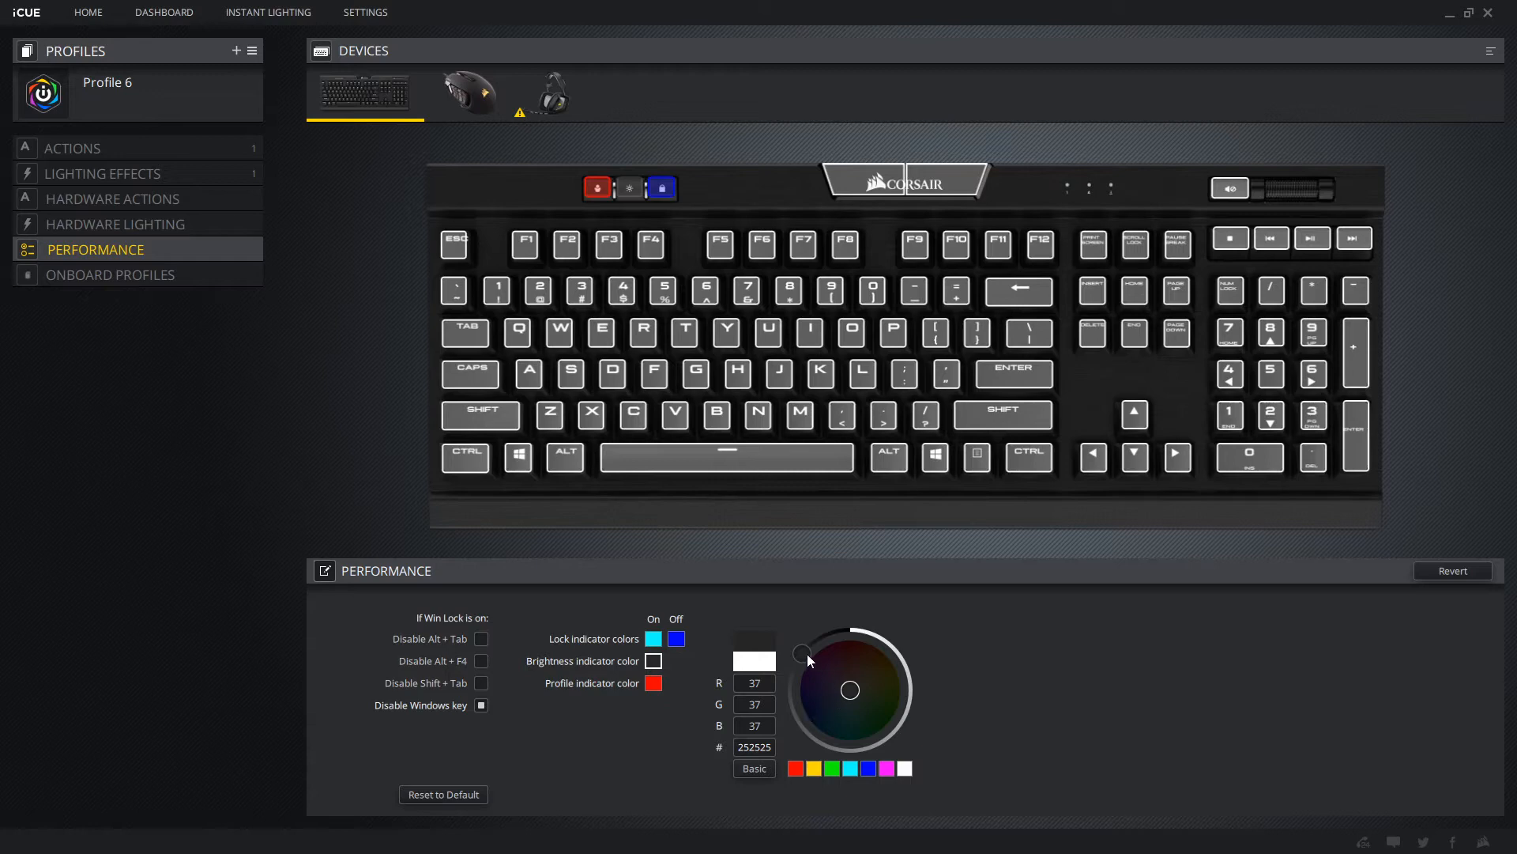
{"action": "left_click_drag", "start_coordinate": [807, 653], "coordinate": [852, 630]}
{"action": "left_click", "coordinate": [870, 768]}
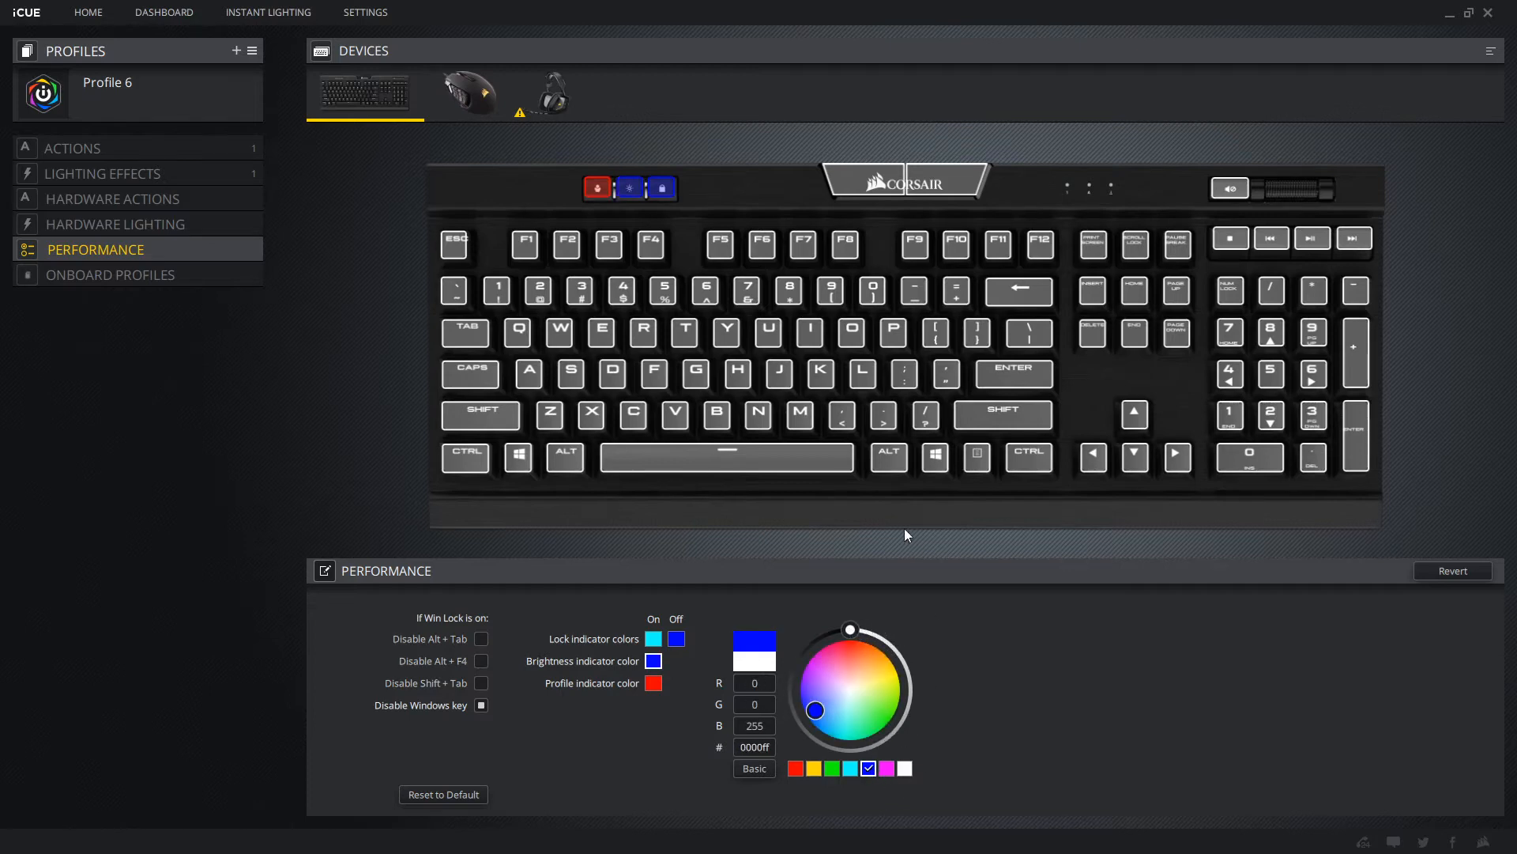
{"action": "left_click", "coordinate": [851, 767]}
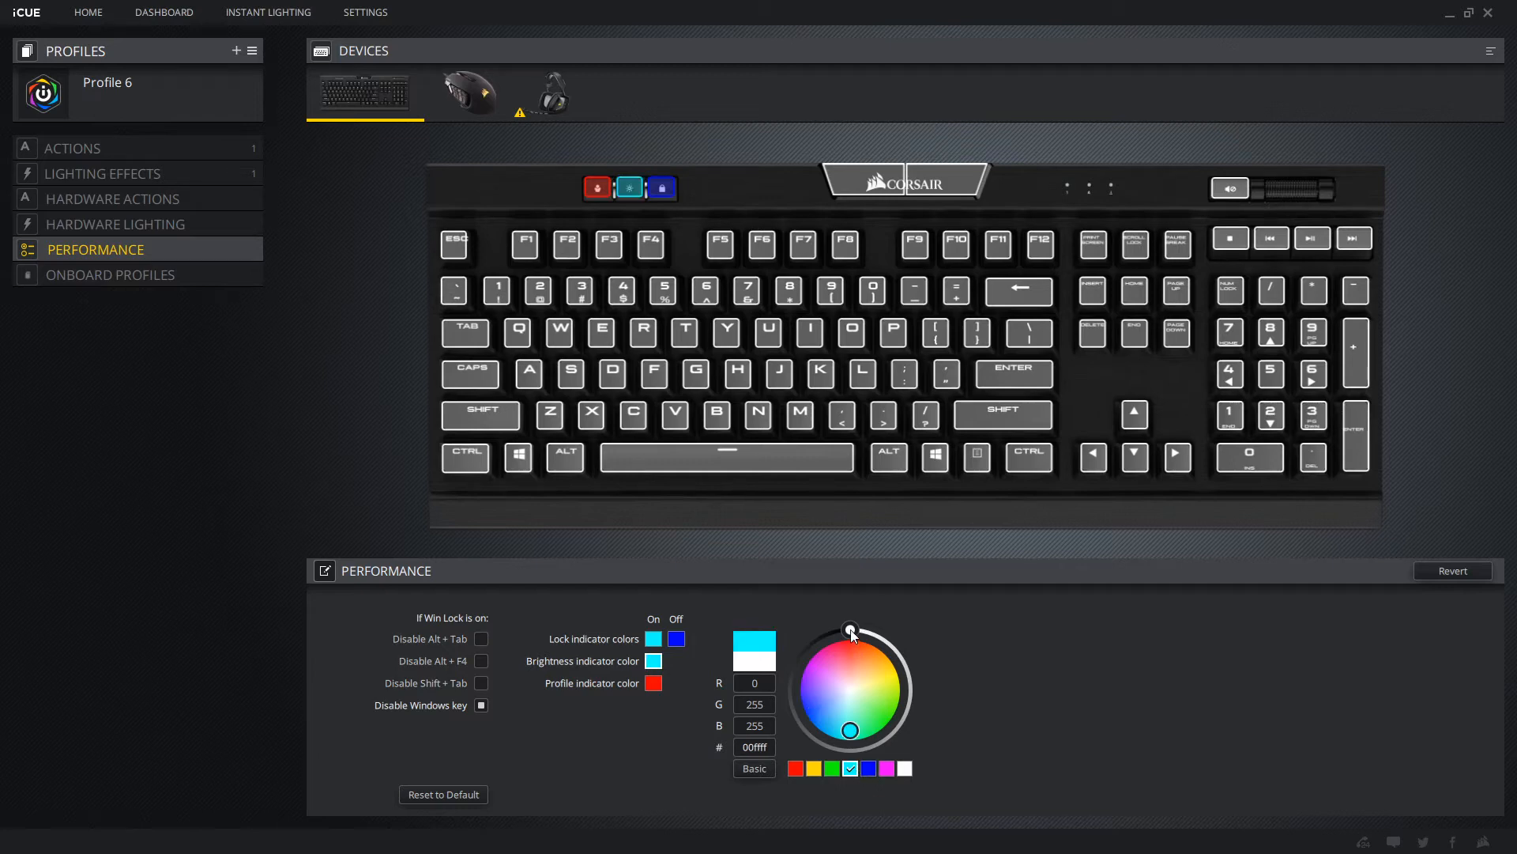
{"action": "left_click_drag", "start_coordinate": [852, 632], "coordinate": [899, 687]}
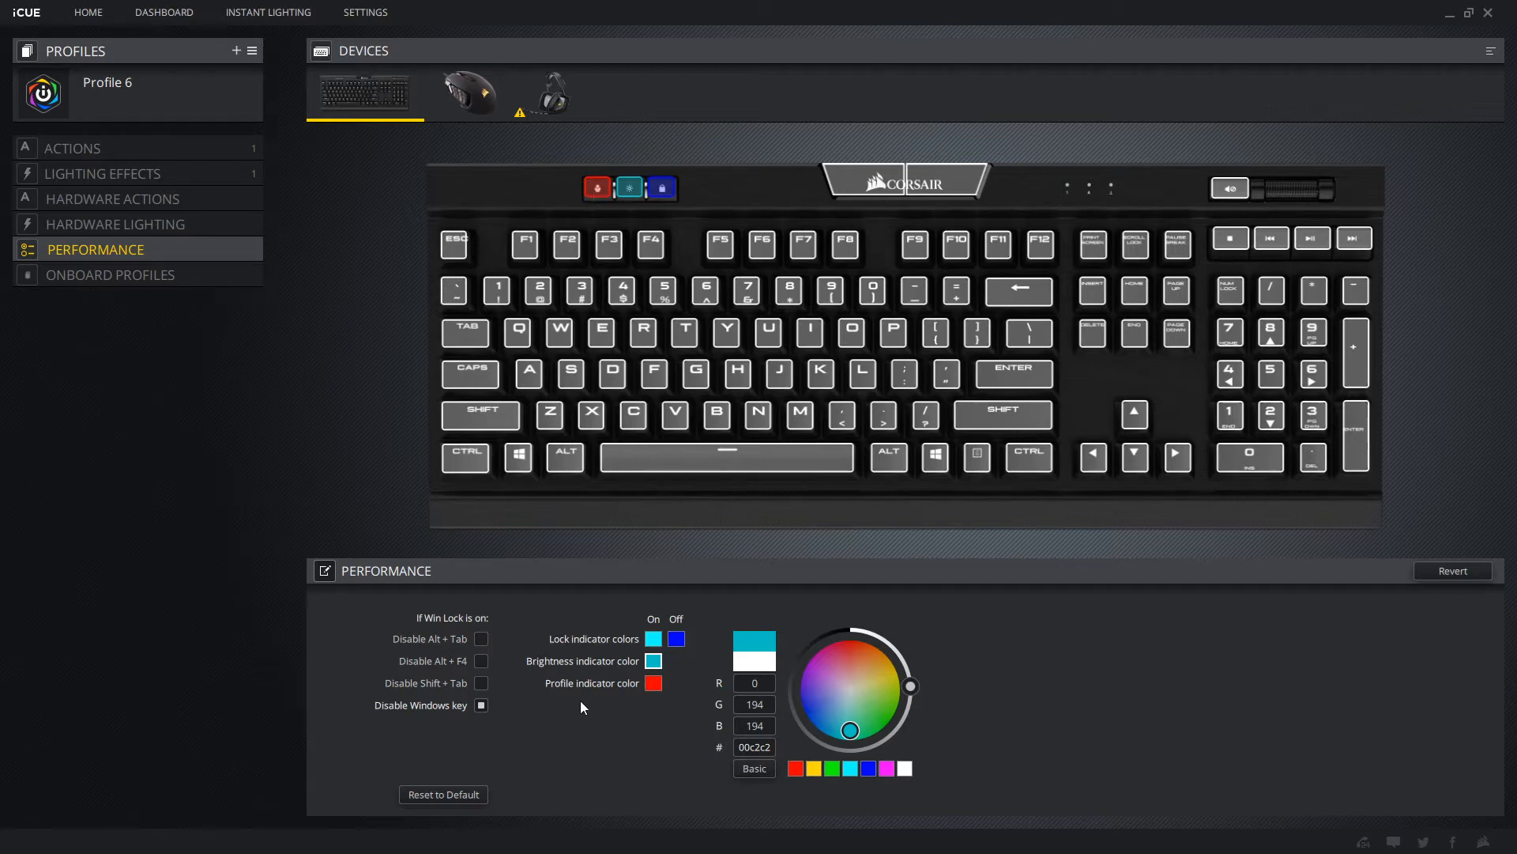
{"action": "left_click", "coordinate": [653, 683]}
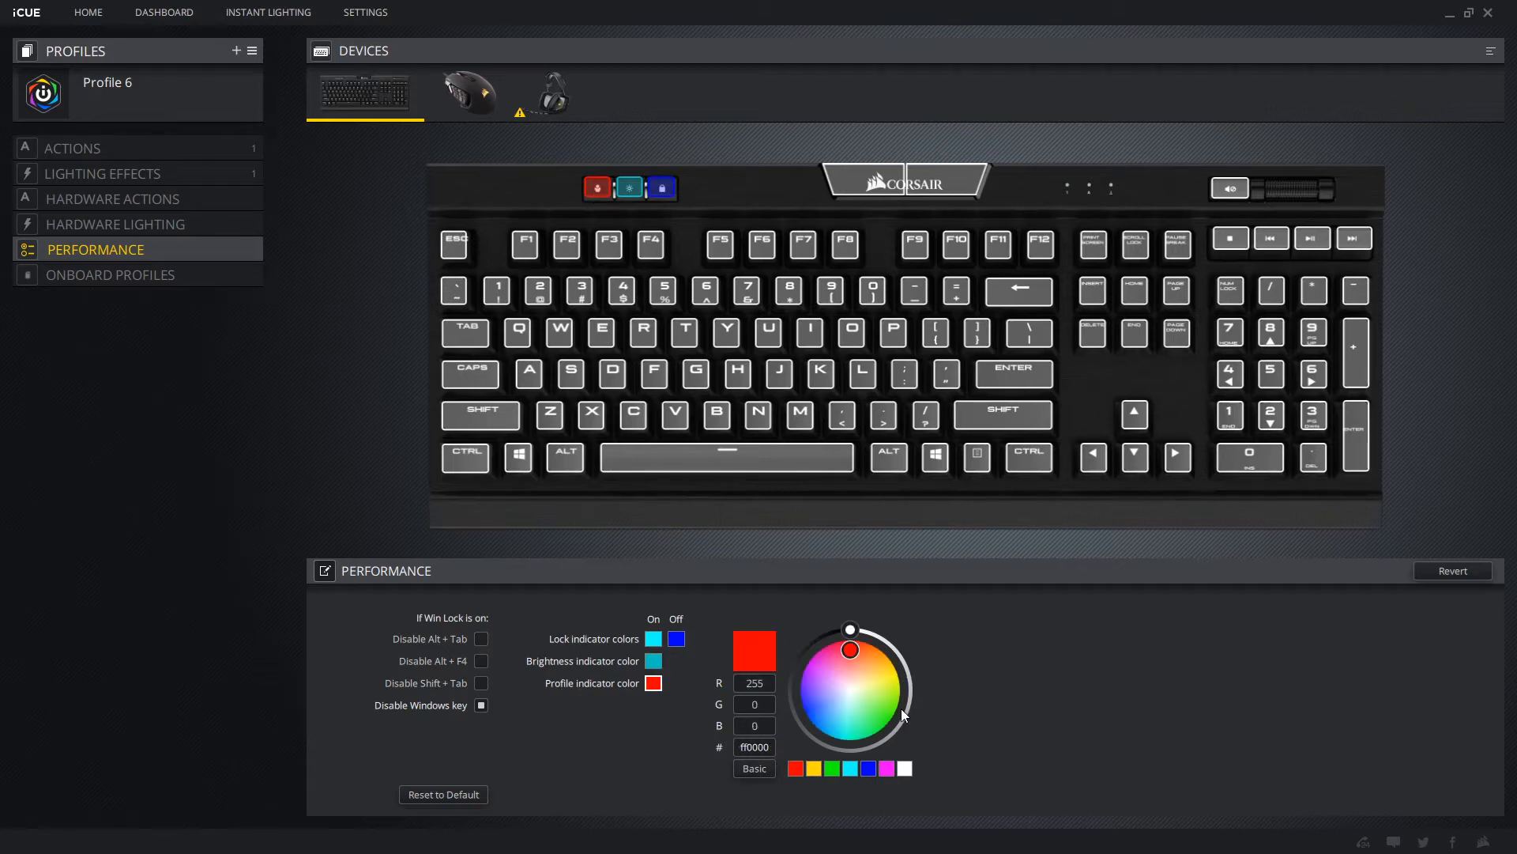
{"action": "left_click", "coordinate": [868, 768]}
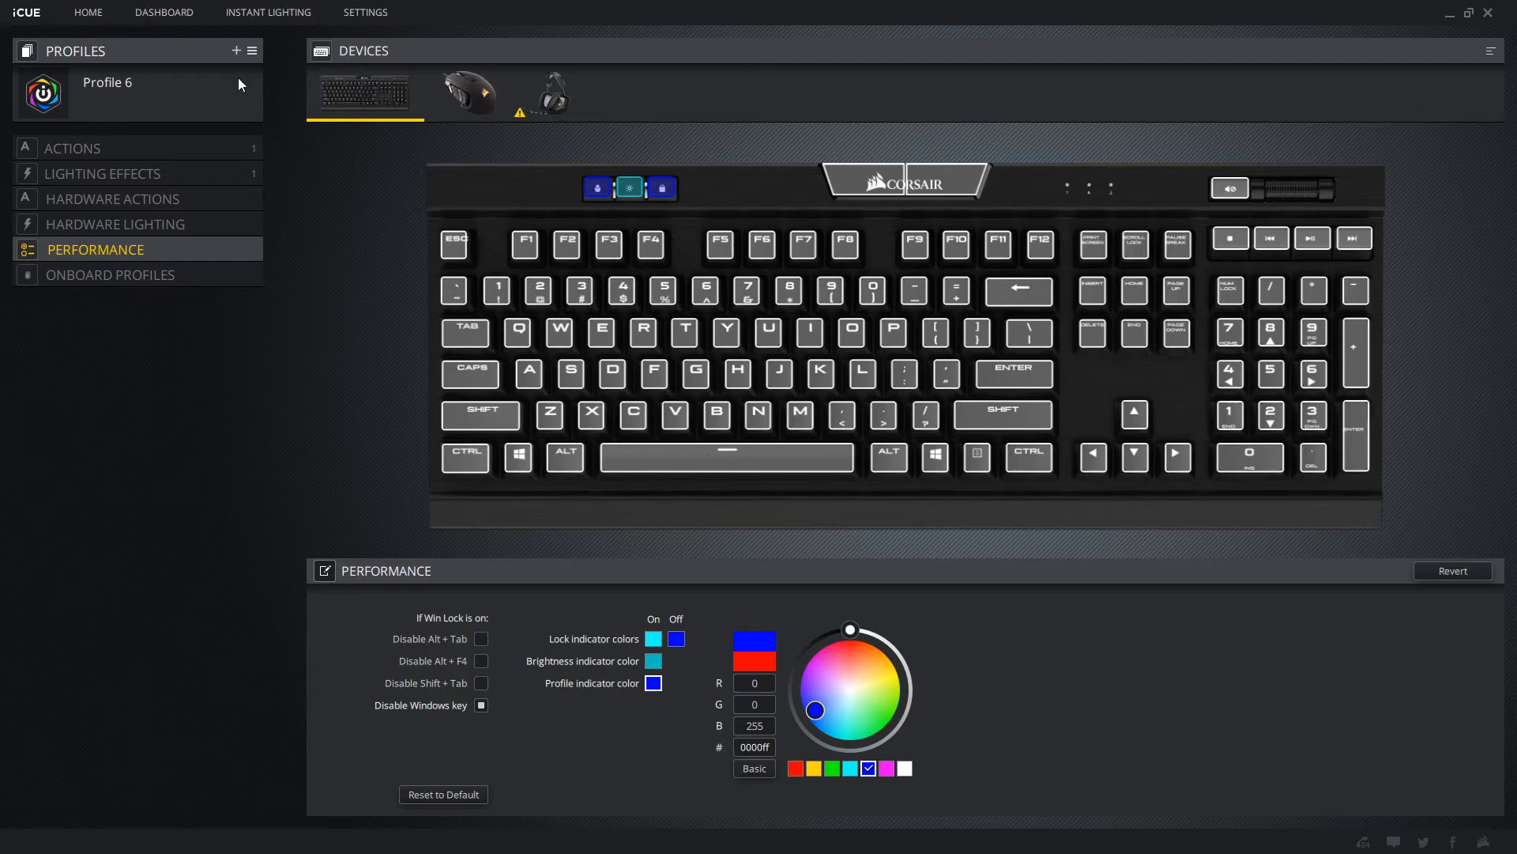
Step: Preview the keyboard lighting of the windows1 profile, and switch to the games1 profile
{"action": "left_click", "coordinate": [136, 51]}
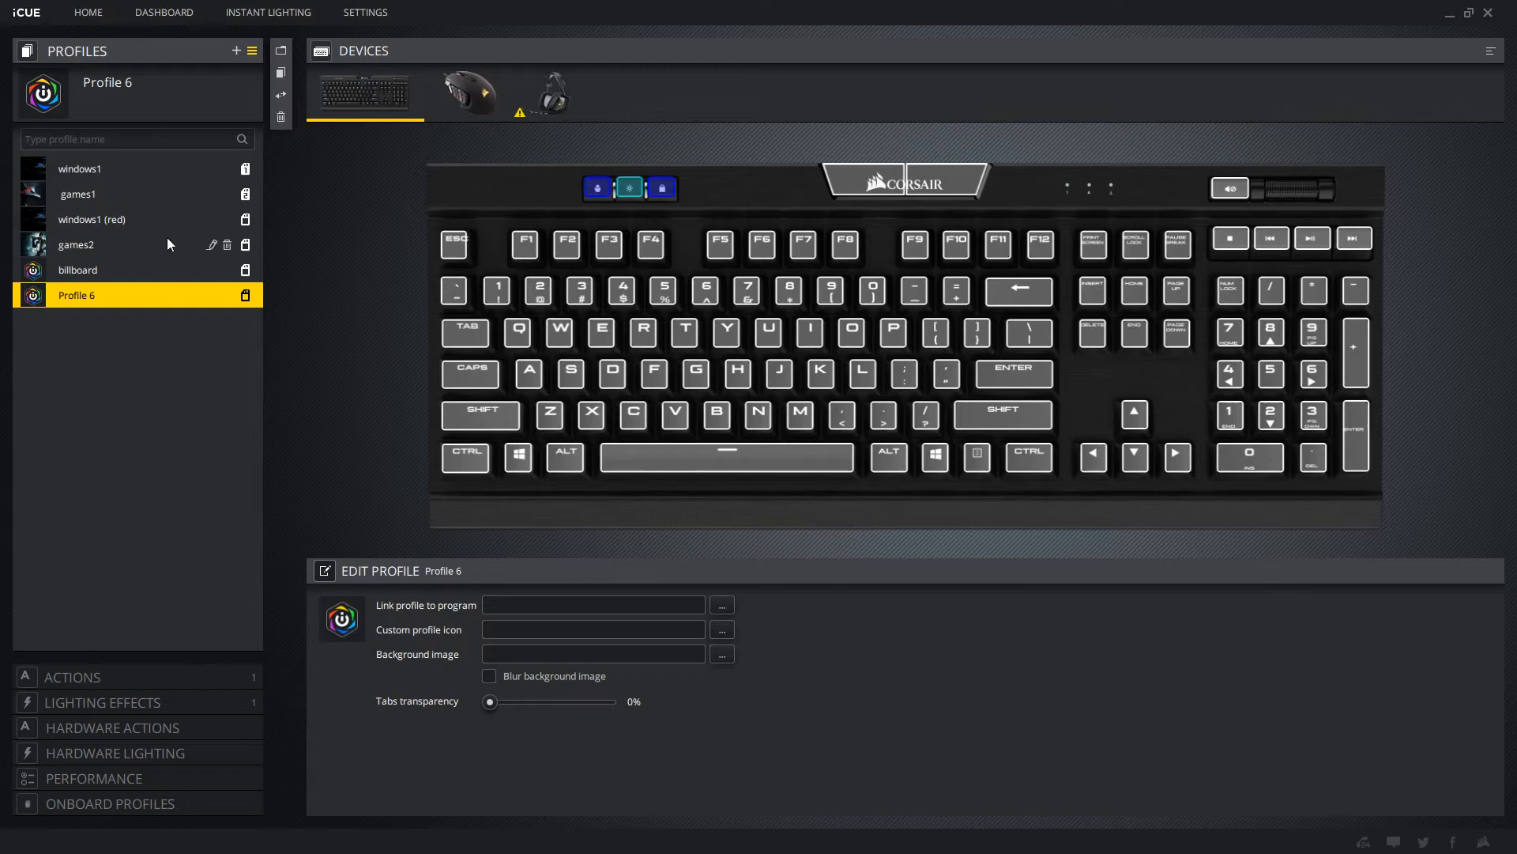
{"action": "left_click", "coordinate": [118, 169]}
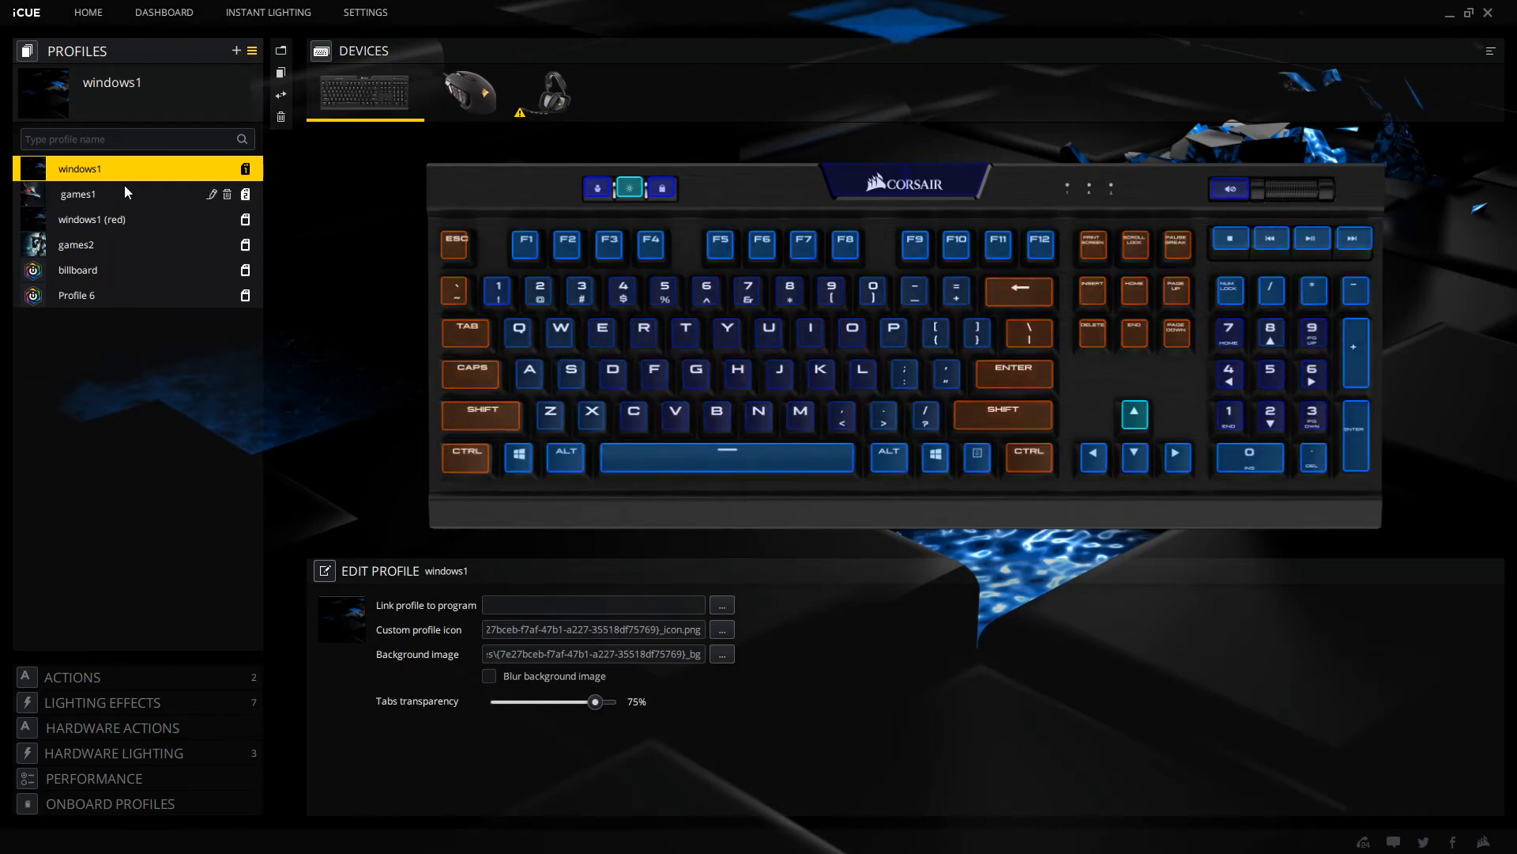
{"action": "left_click", "coordinate": [103, 193]}
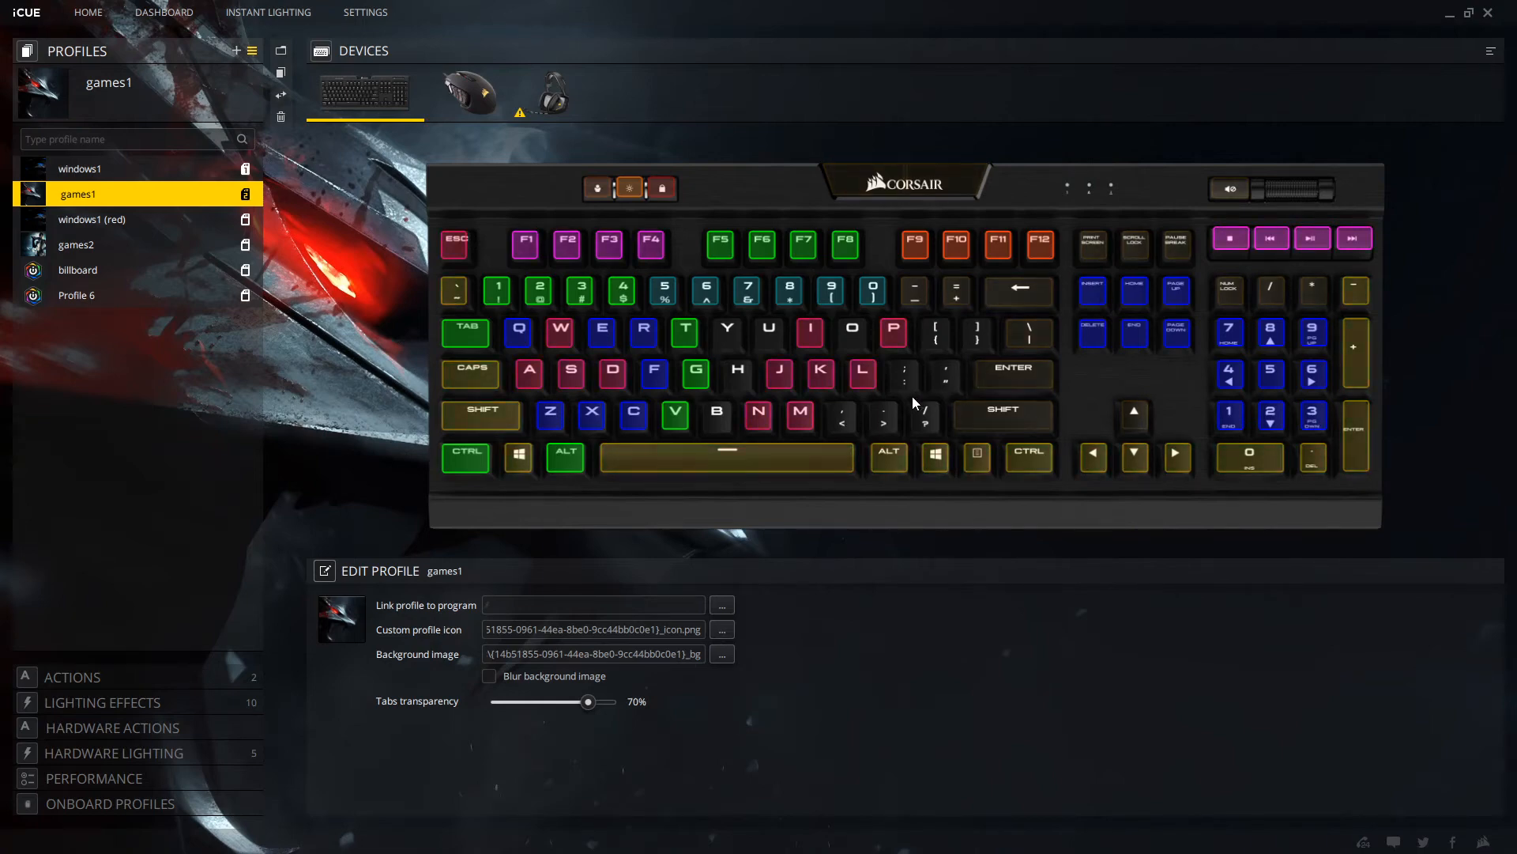
Step: Examine the games1 lighting effects Type Lighting 1, WASD, Static Color 1, Gradient 4 and Static Color 2
{"action": "left_click", "coordinate": [134, 702]}
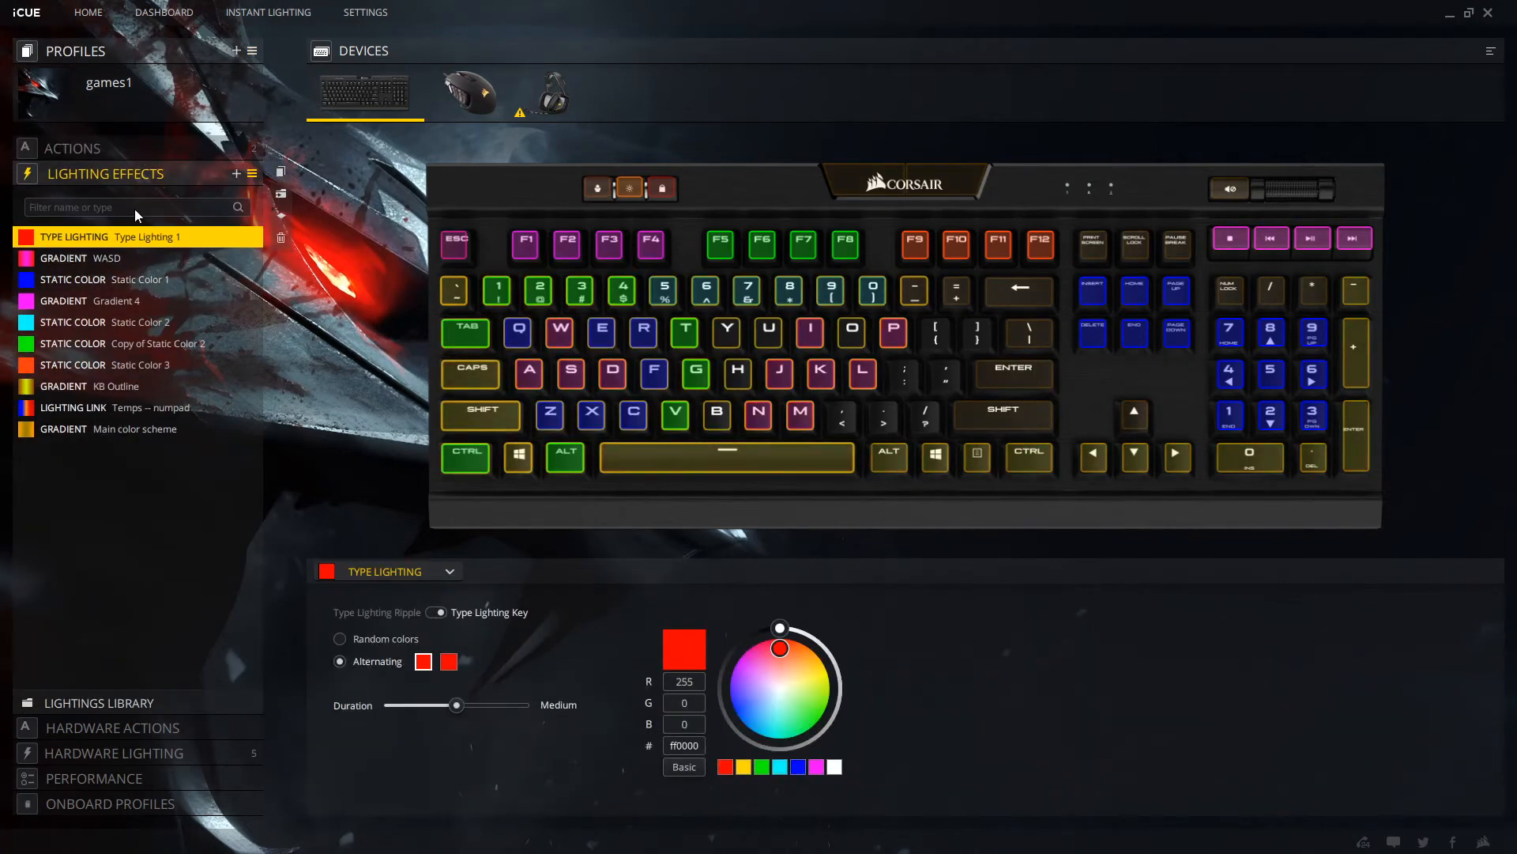
{"action": "left_click", "coordinate": [74, 259]}
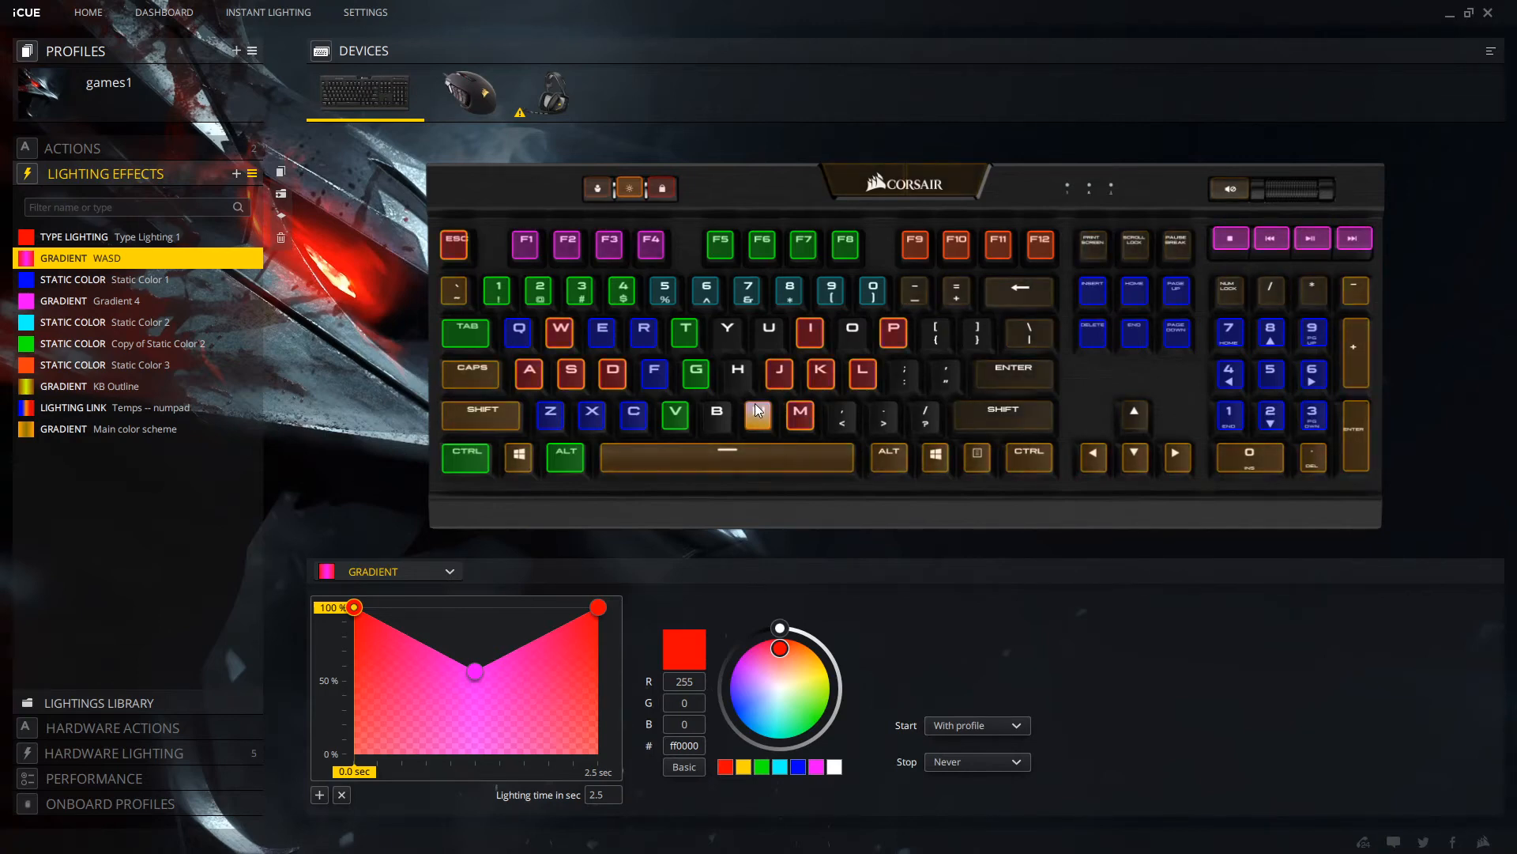
{"action": "left_click", "coordinate": [73, 279]}
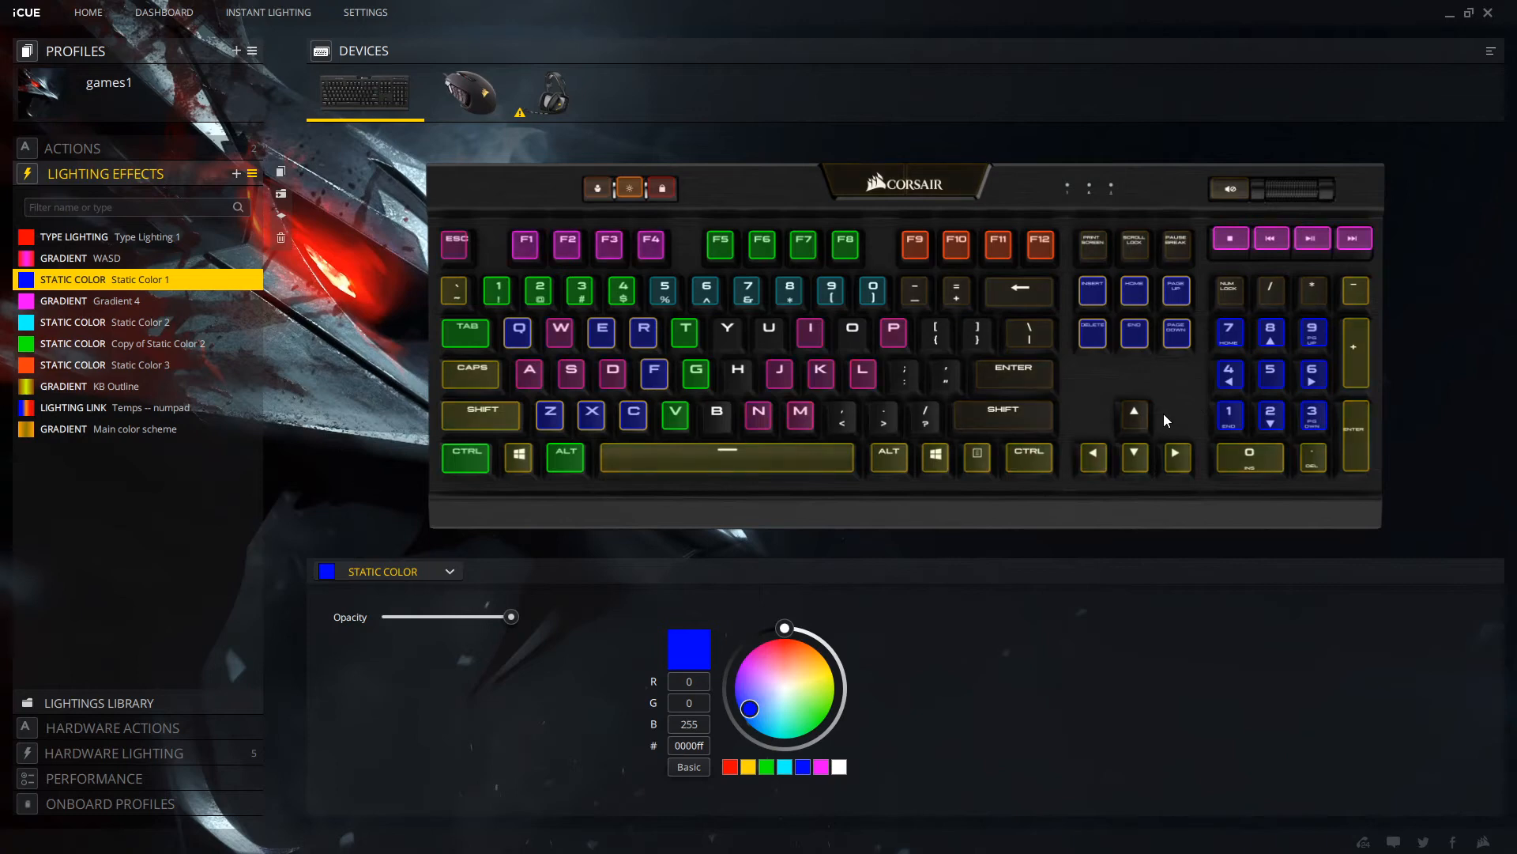
{"action": "left_click", "coordinate": [111, 301]}
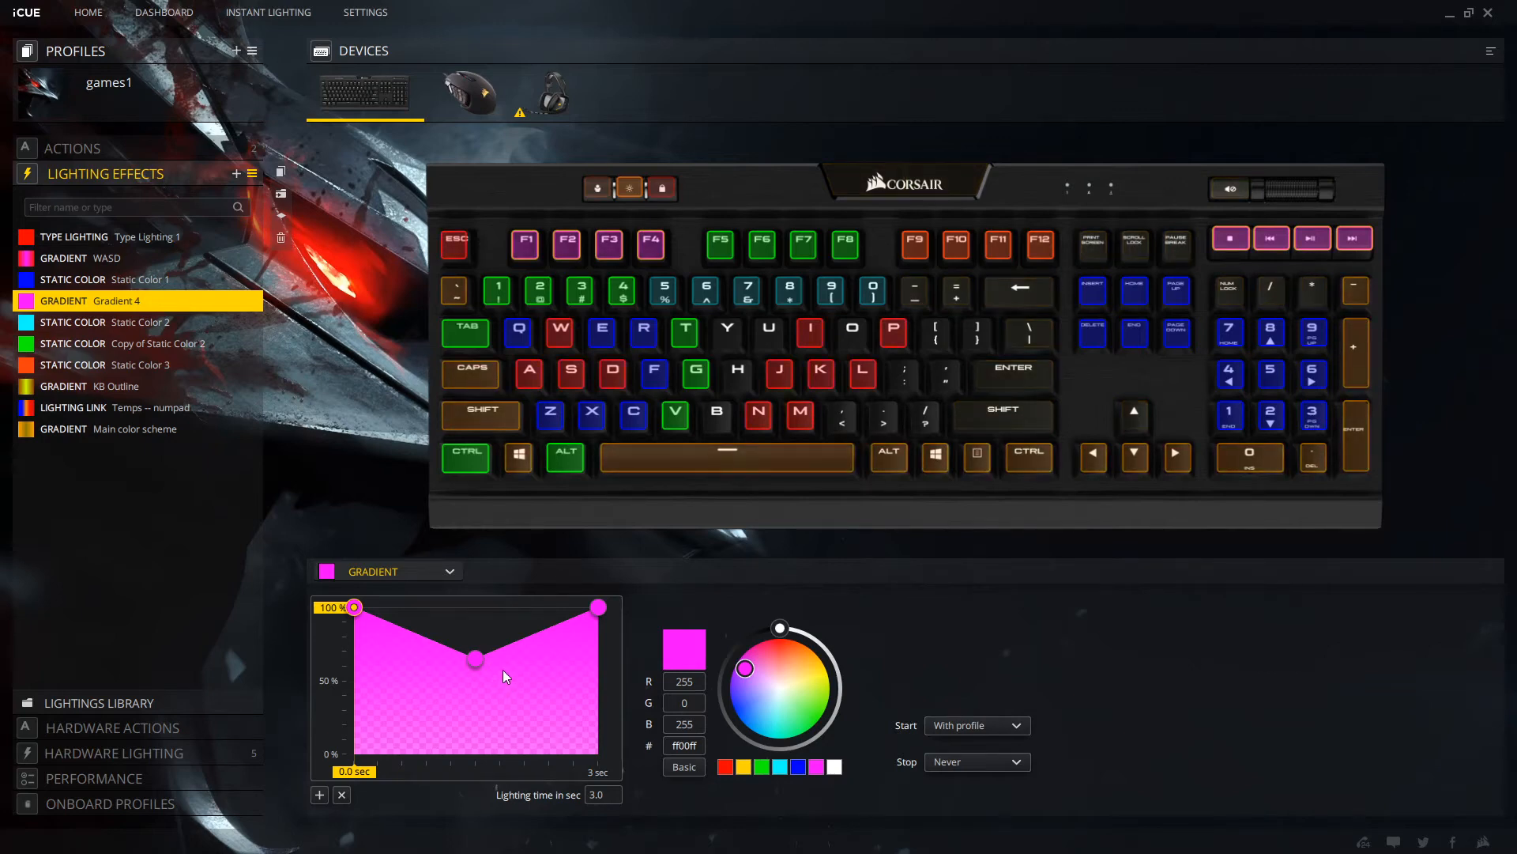
{"action": "left_click", "coordinate": [117, 319]}
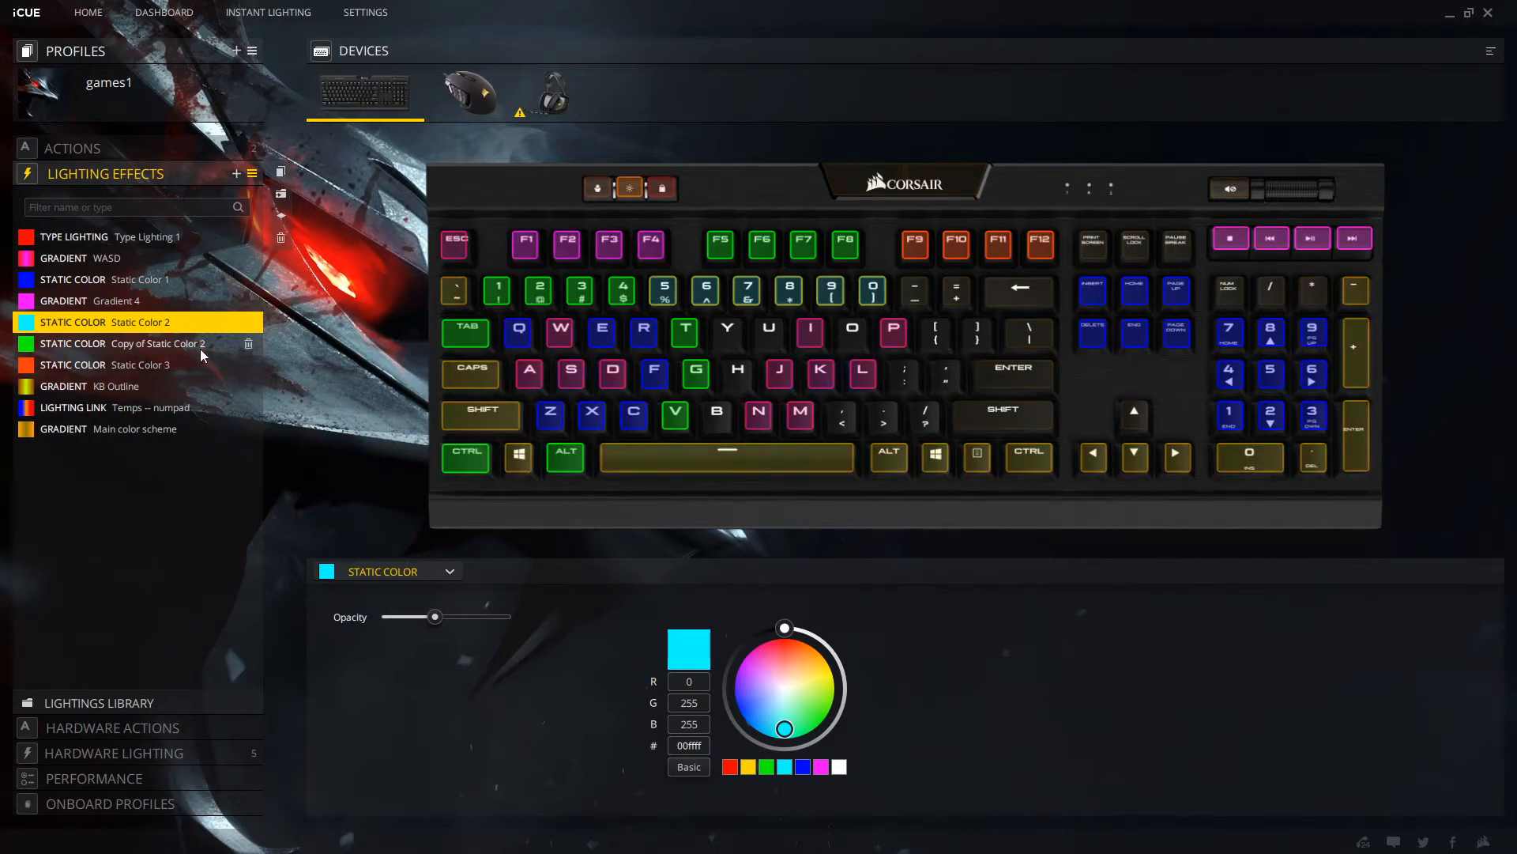
Step: Inspect the green Copy of Static Color 2 effect and toggle its visibility off and on to identify its keys
{"action": "left_click", "coordinate": [154, 348]}
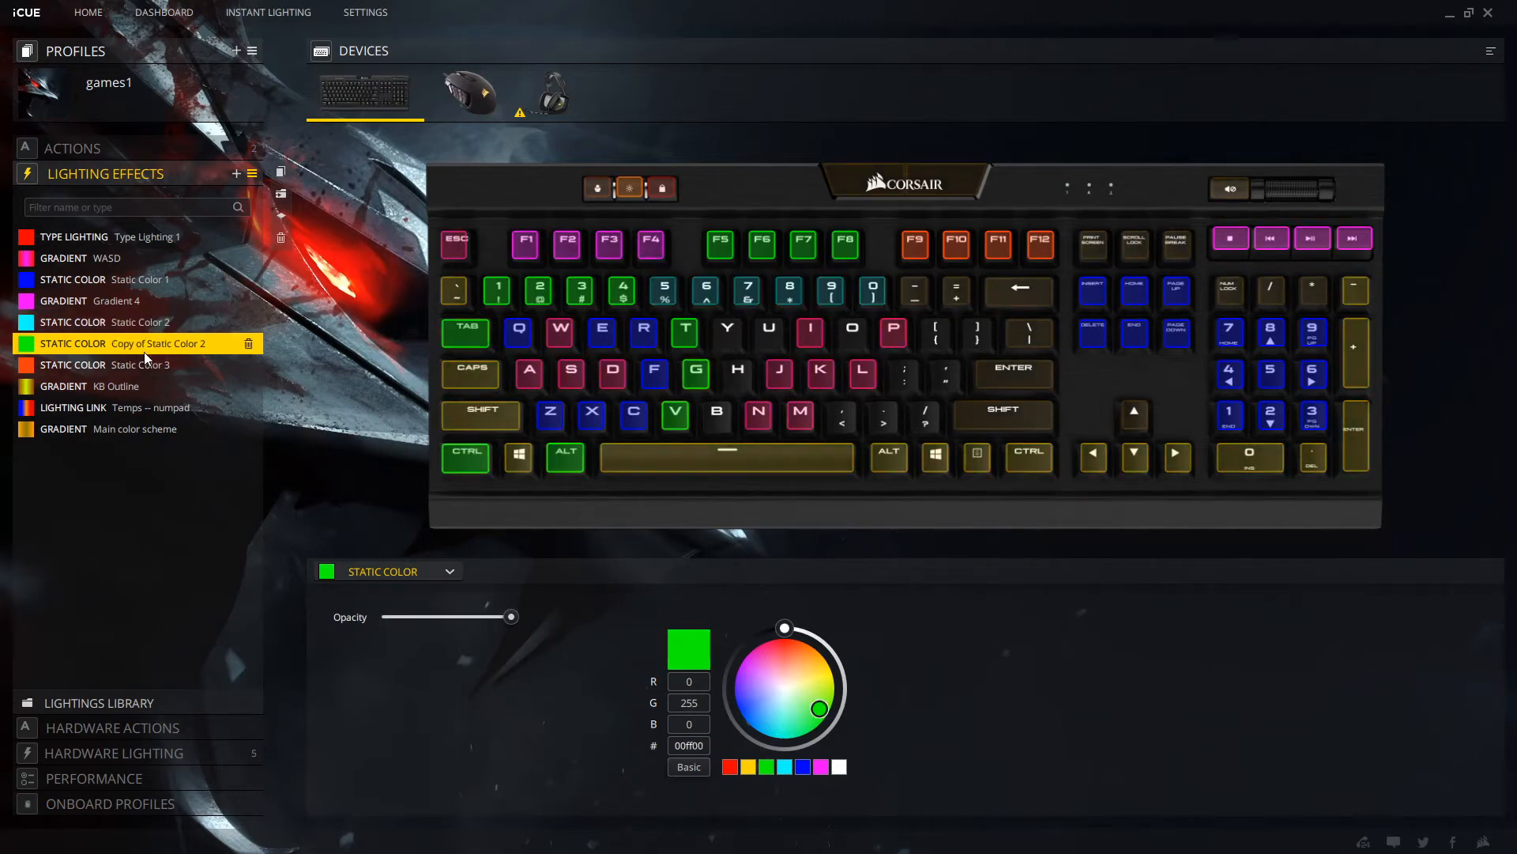
{"action": "left_click", "coordinate": [24, 347]}
{"action": "left_click", "coordinate": [25, 347]}
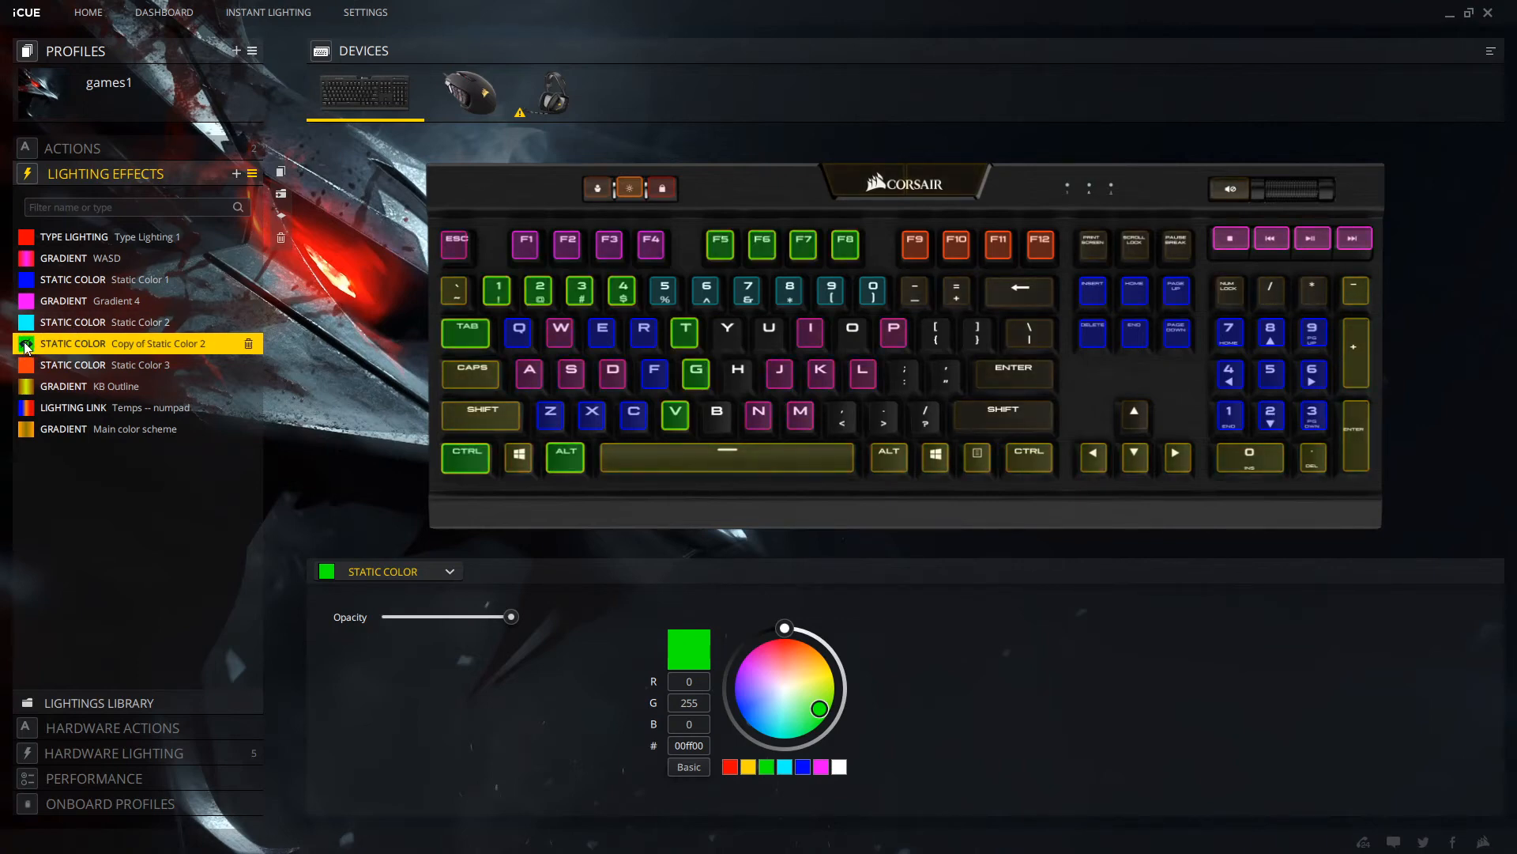
{"action": "left_click", "coordinate": [24, 346]}
{"action": "left_click", "coordinate": [24, 345]}
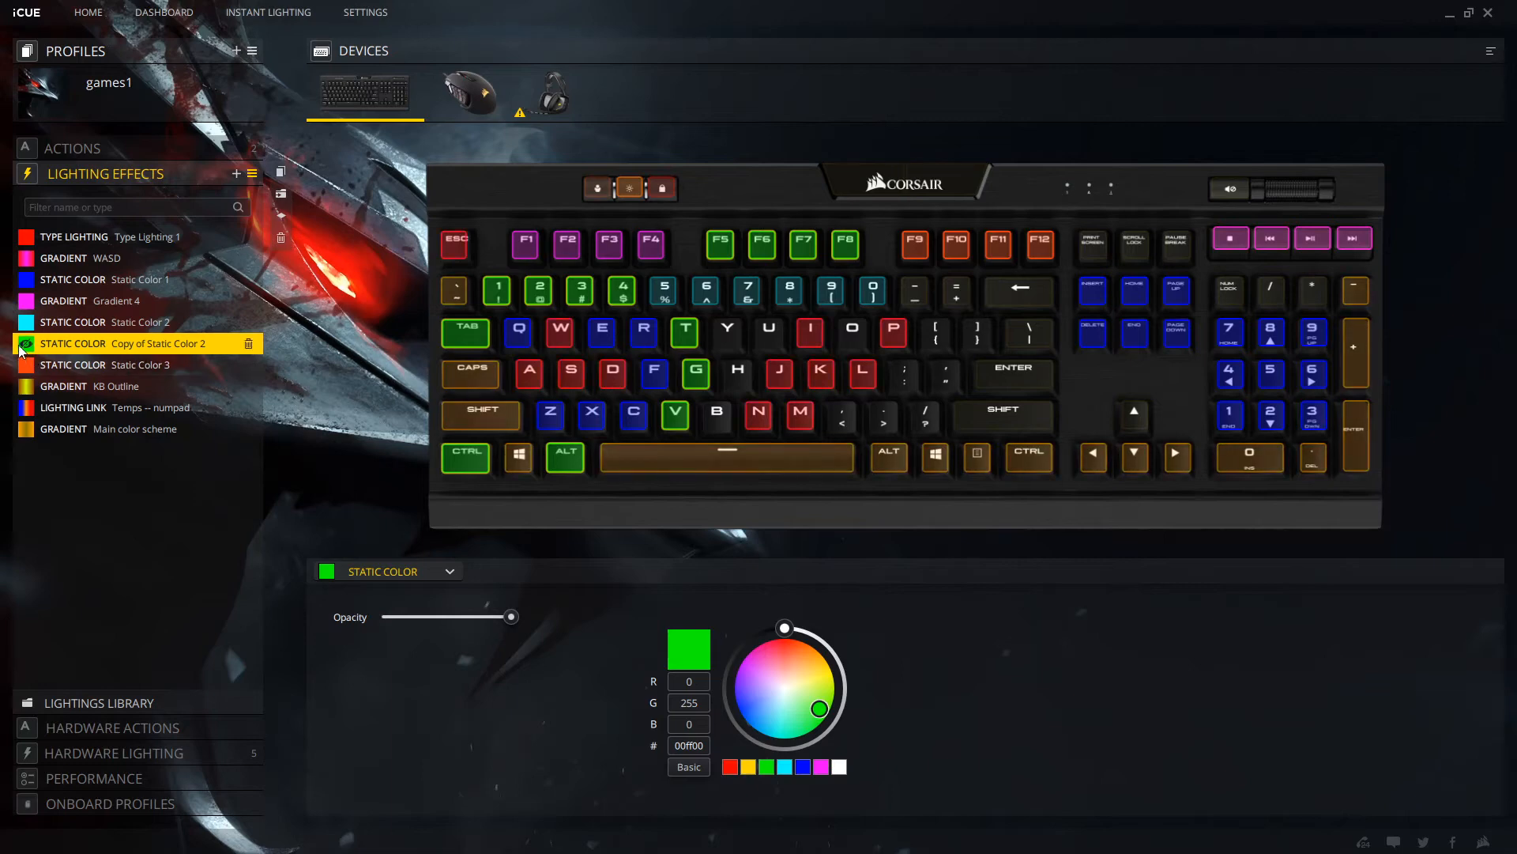
Step: Examine the settings of the Static Color 3, KB Outline, Temps -- numpad and Main color scheme effects
{"action": "left_click", "coordinate": [68, 366]}
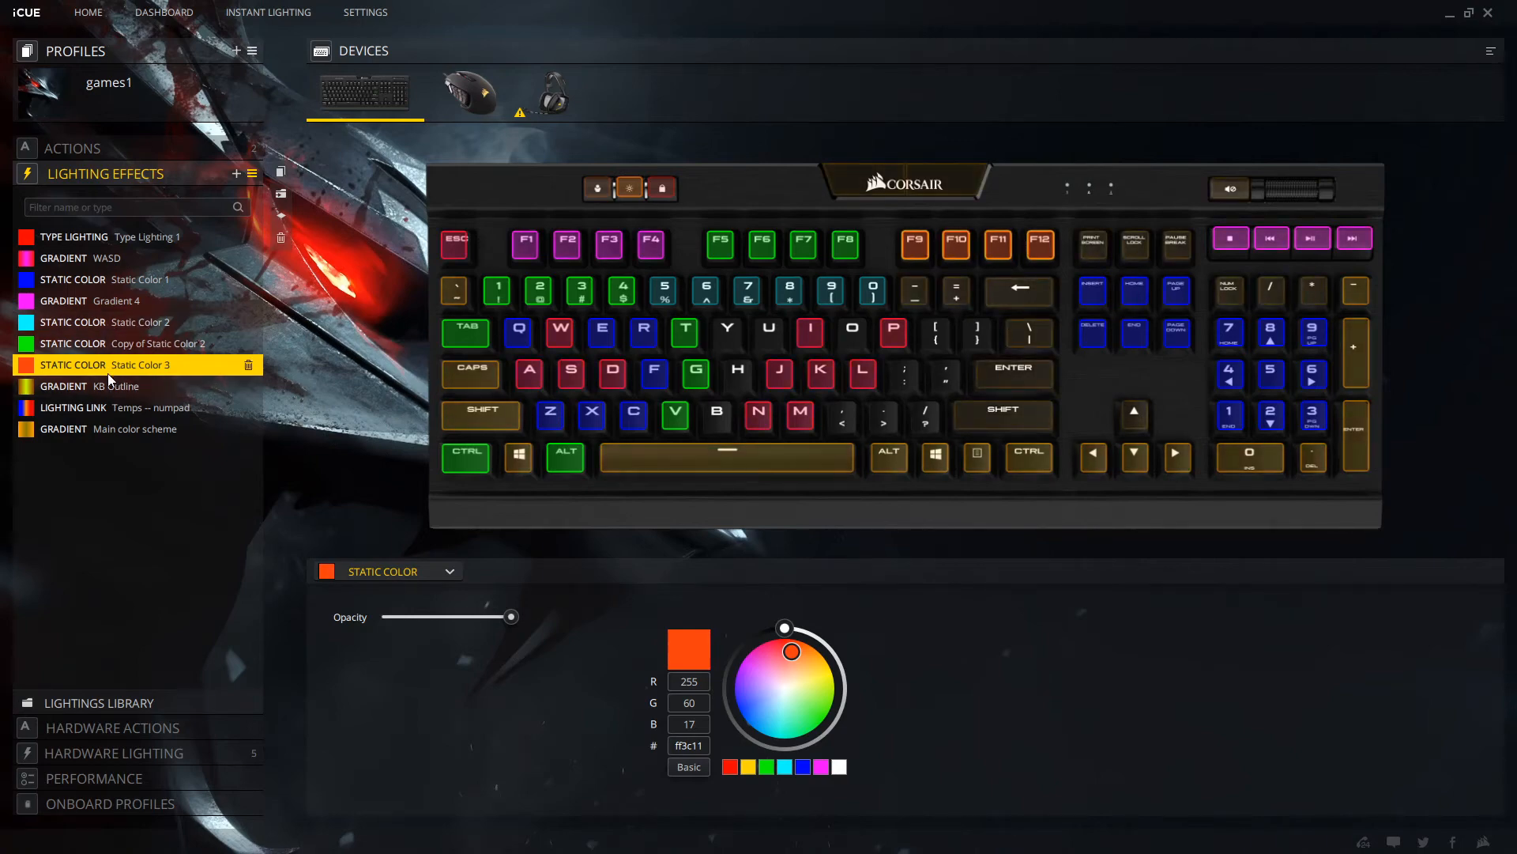
{"action": "left_click", "coordinate": [72, 388]}
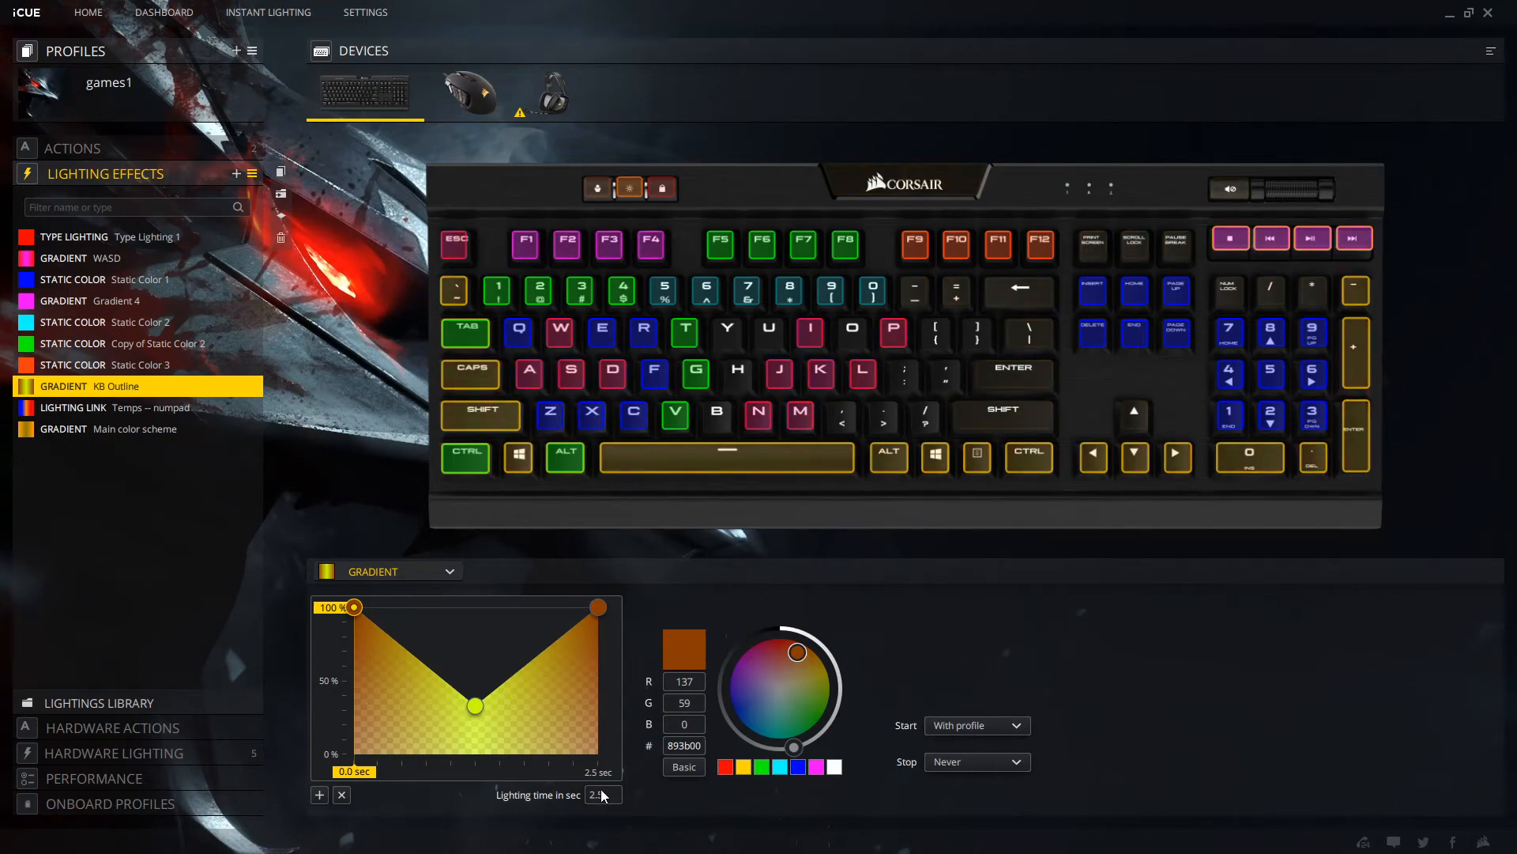
{"action": "left_click", "coordinate": [77, 410]}
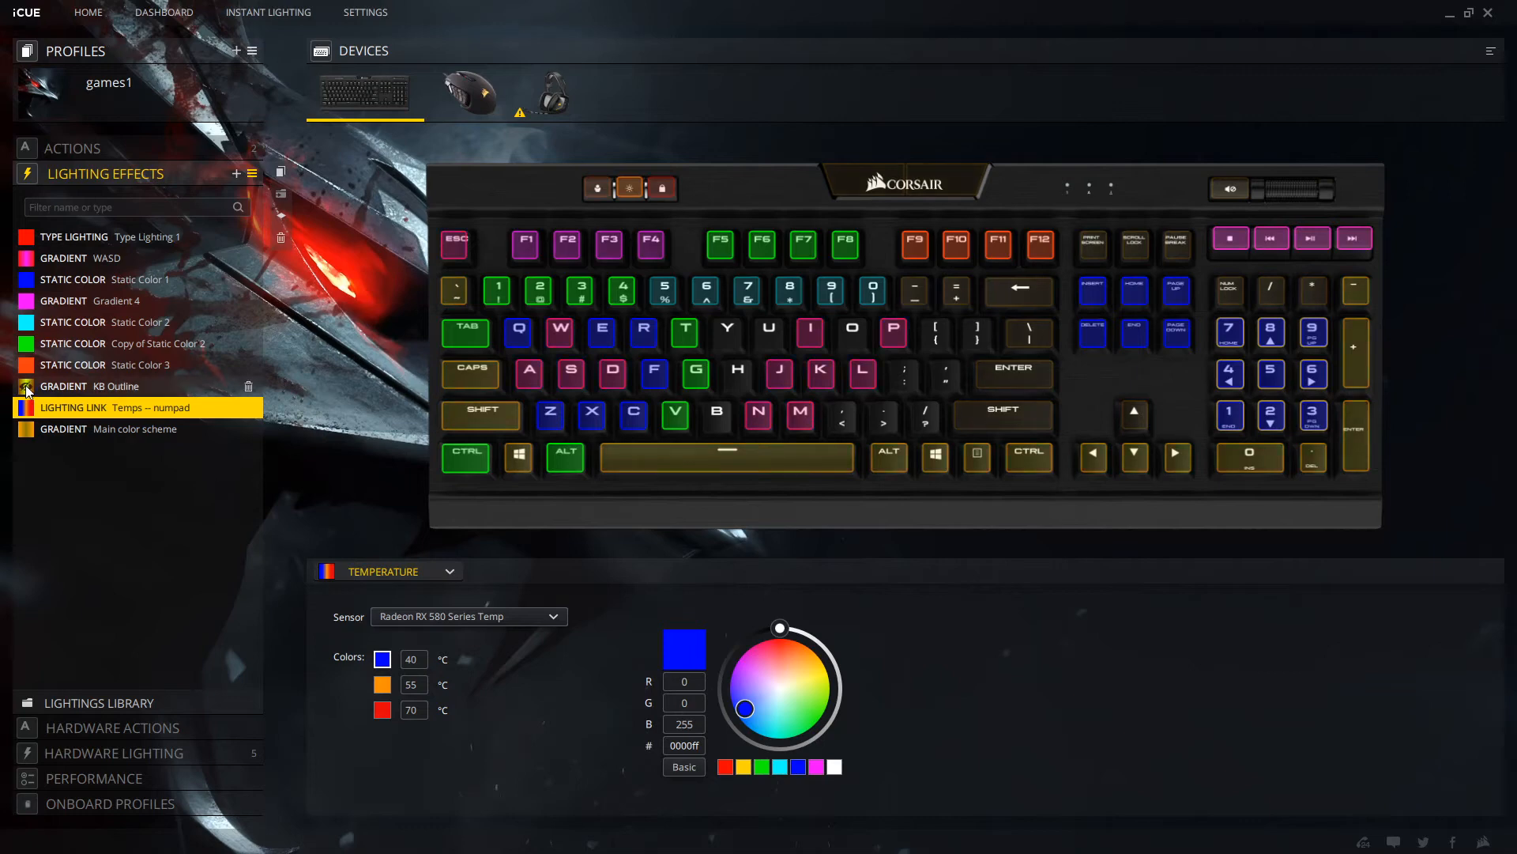
{"action": "left_click", "coordinate": [135, 430]}
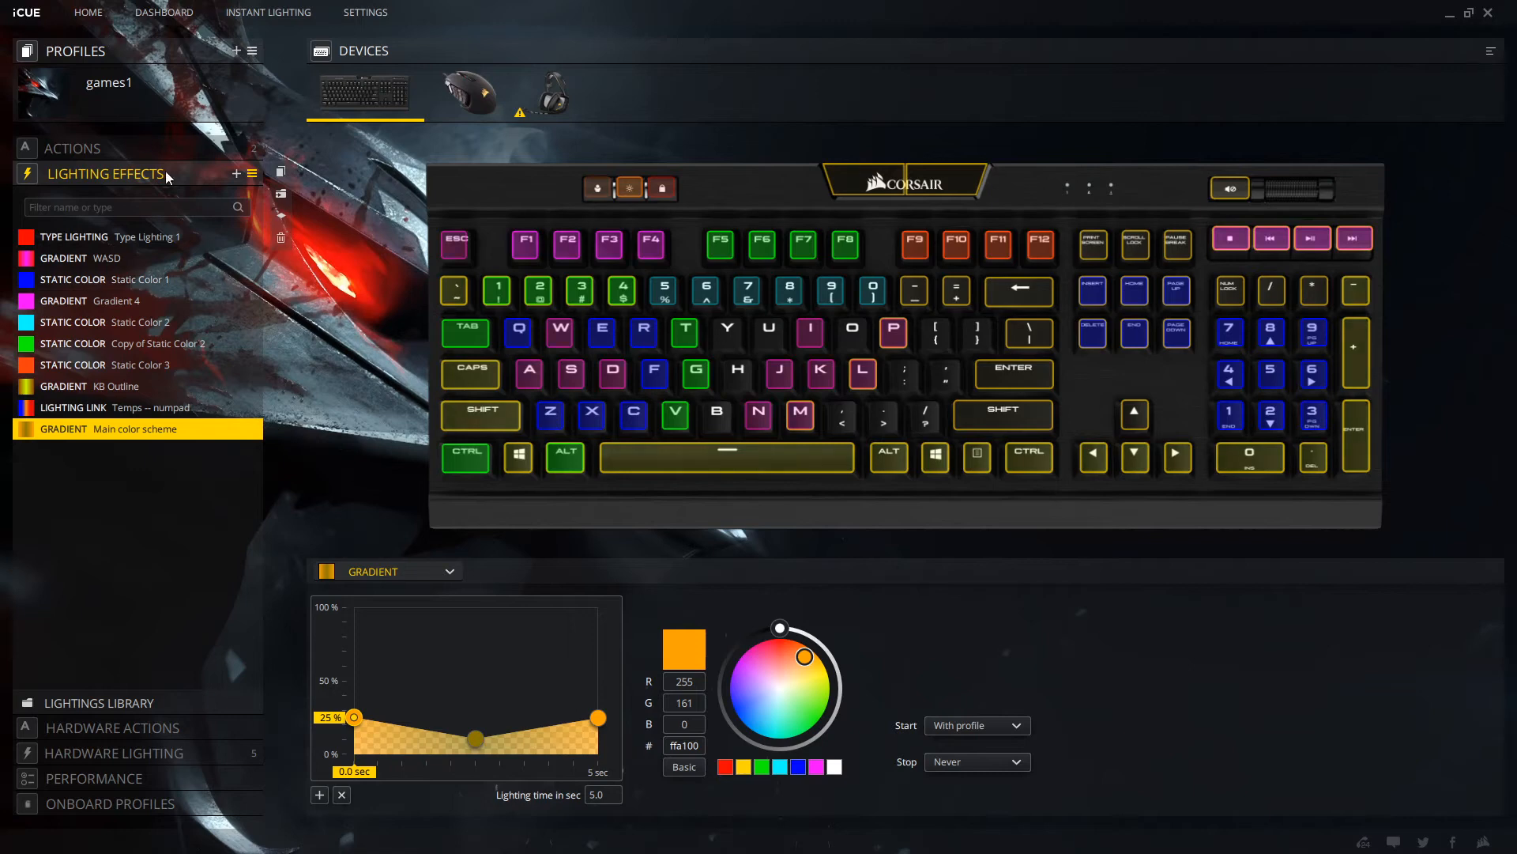
Step: Return to the profile list and compare the lighting of windows1 (red) with windows1, ending on windows1 (red)
{"action": "left_click", "coordinate": [179, 147]}
{"action": "left_click", "coordinate": [77, 50]}
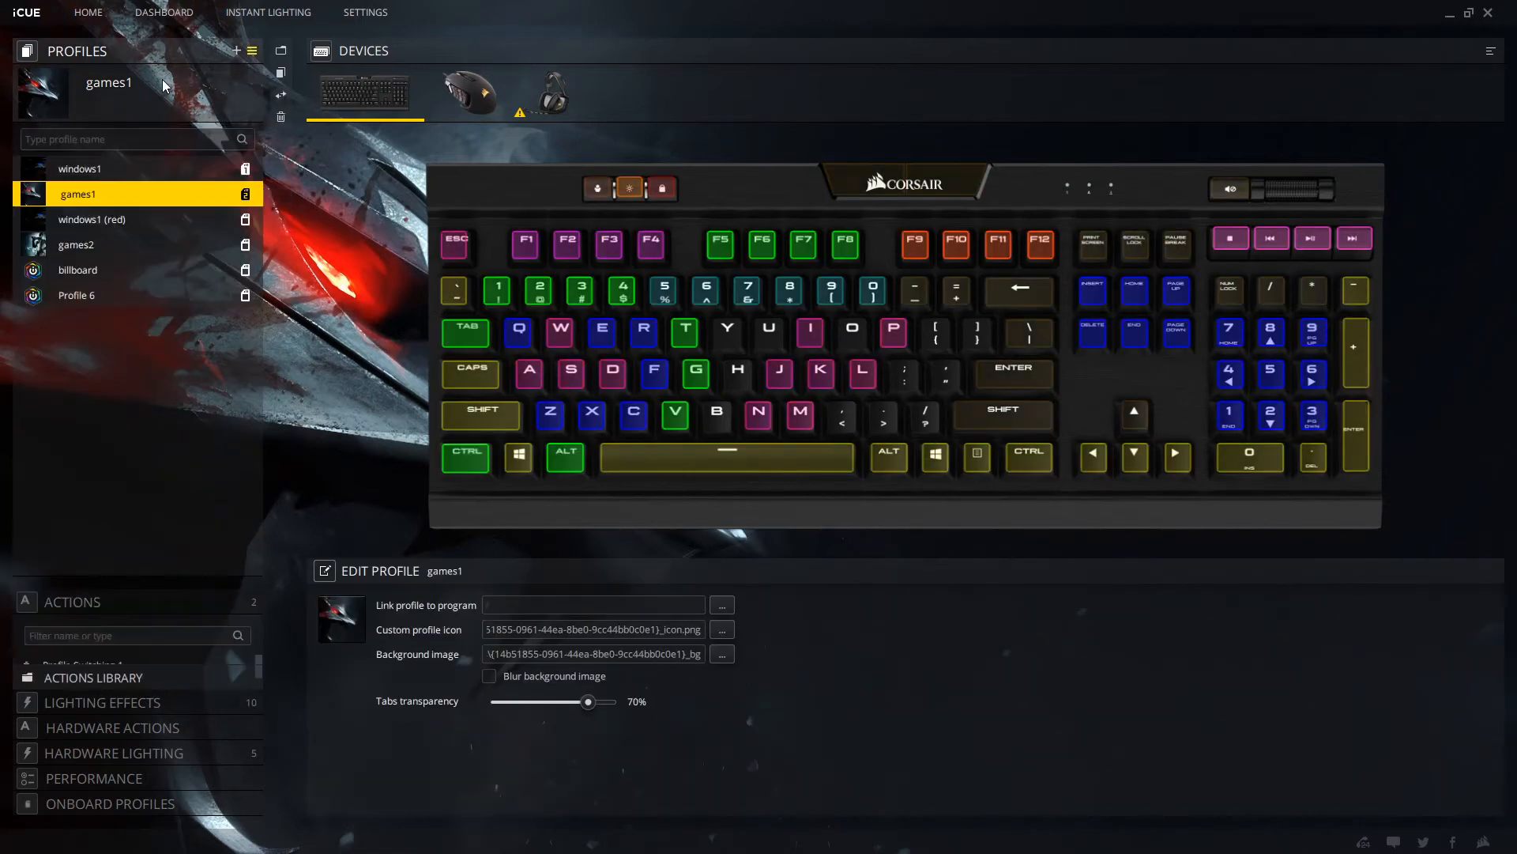
{"action": "left_click", "coordinate": [138, 225]}
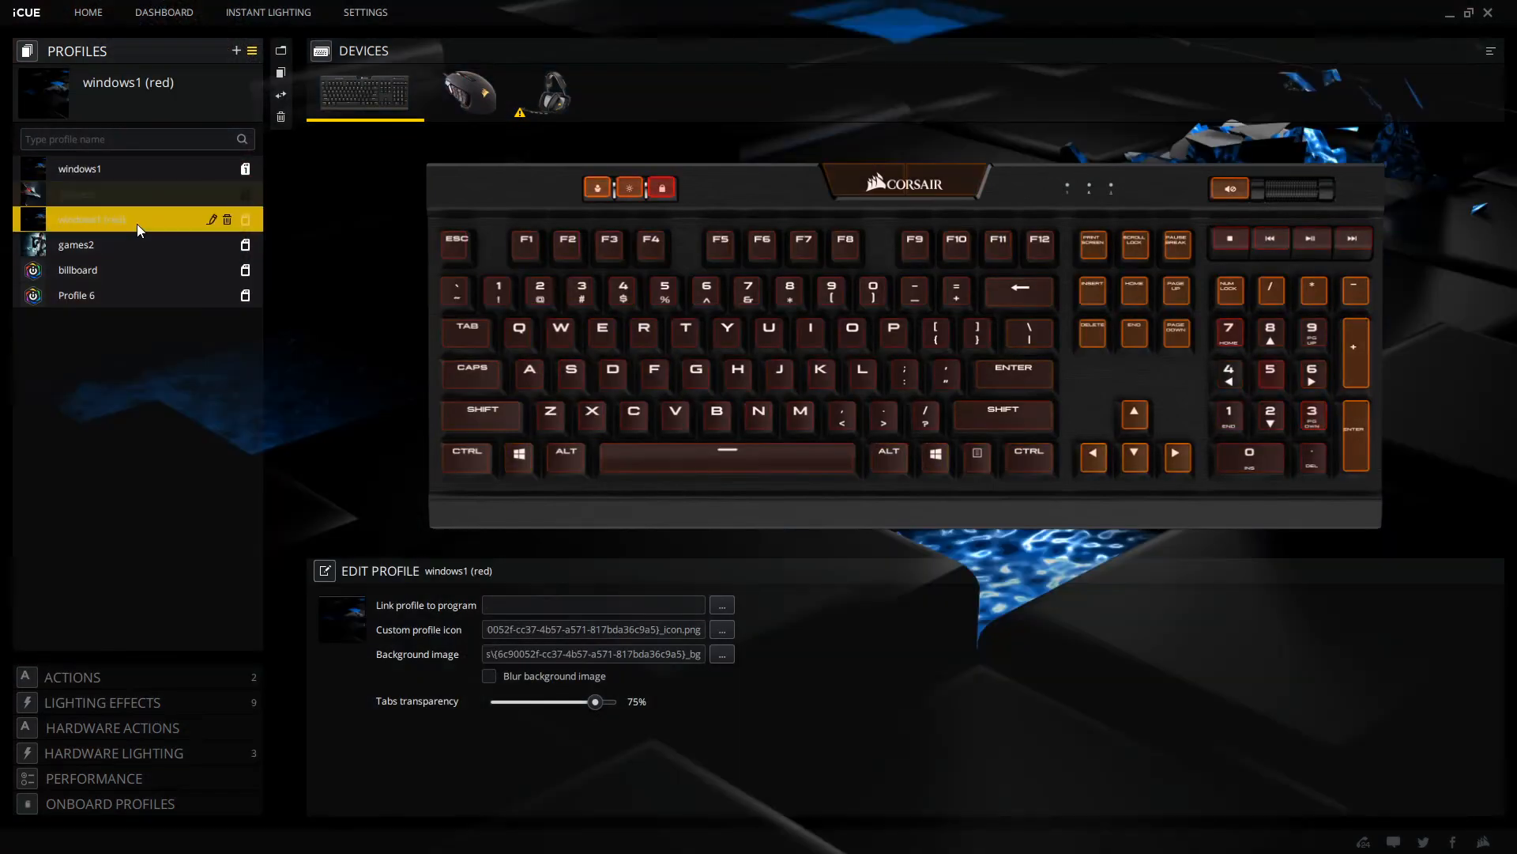
{"action": "left_click", "coordinate": [88, 168]}
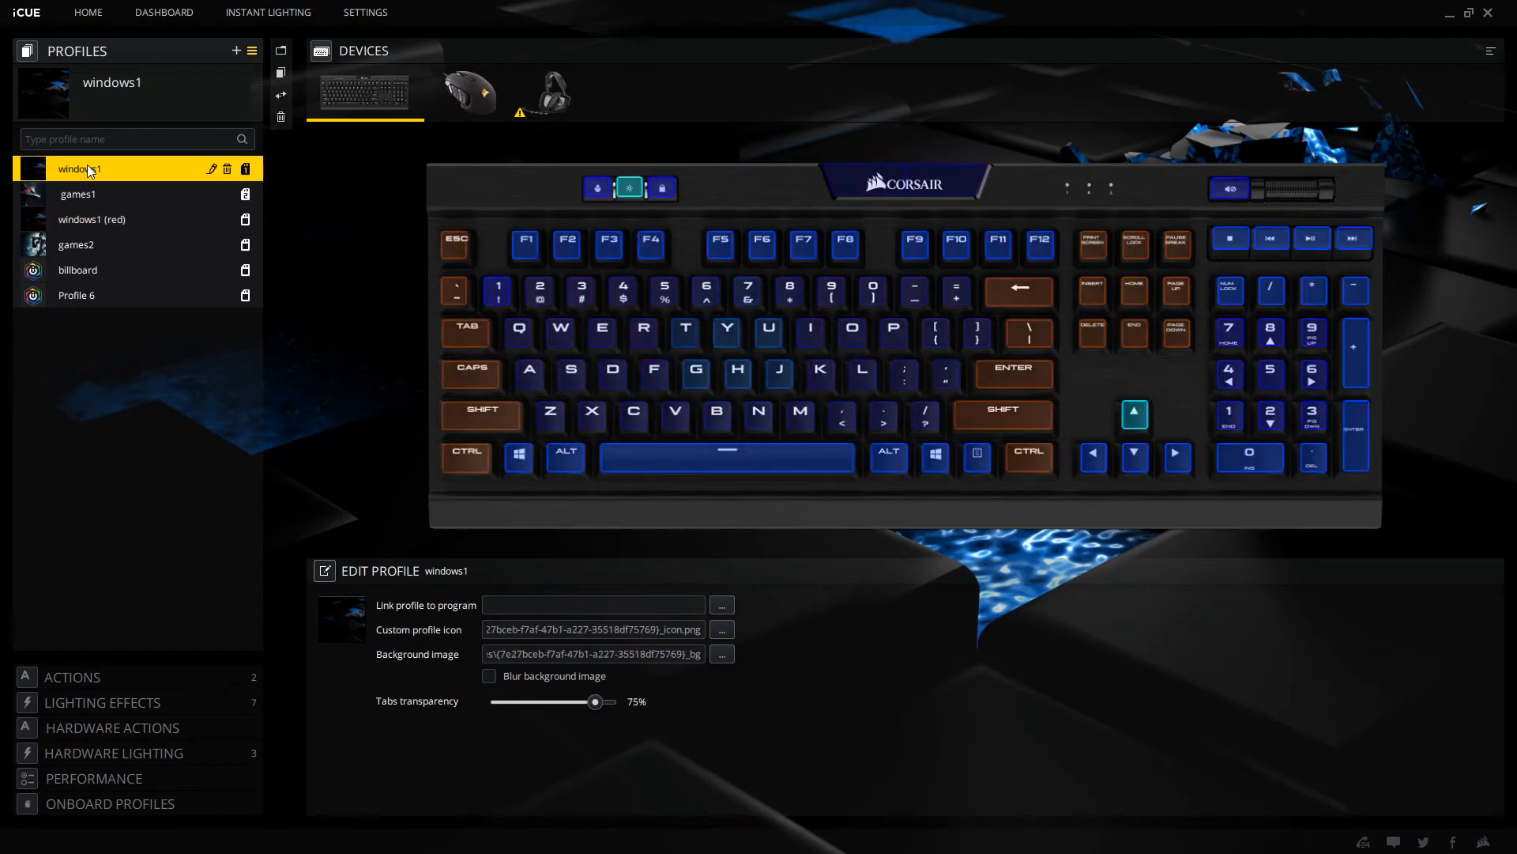
{"action": "left_click", "coordinate": [126, 220]}
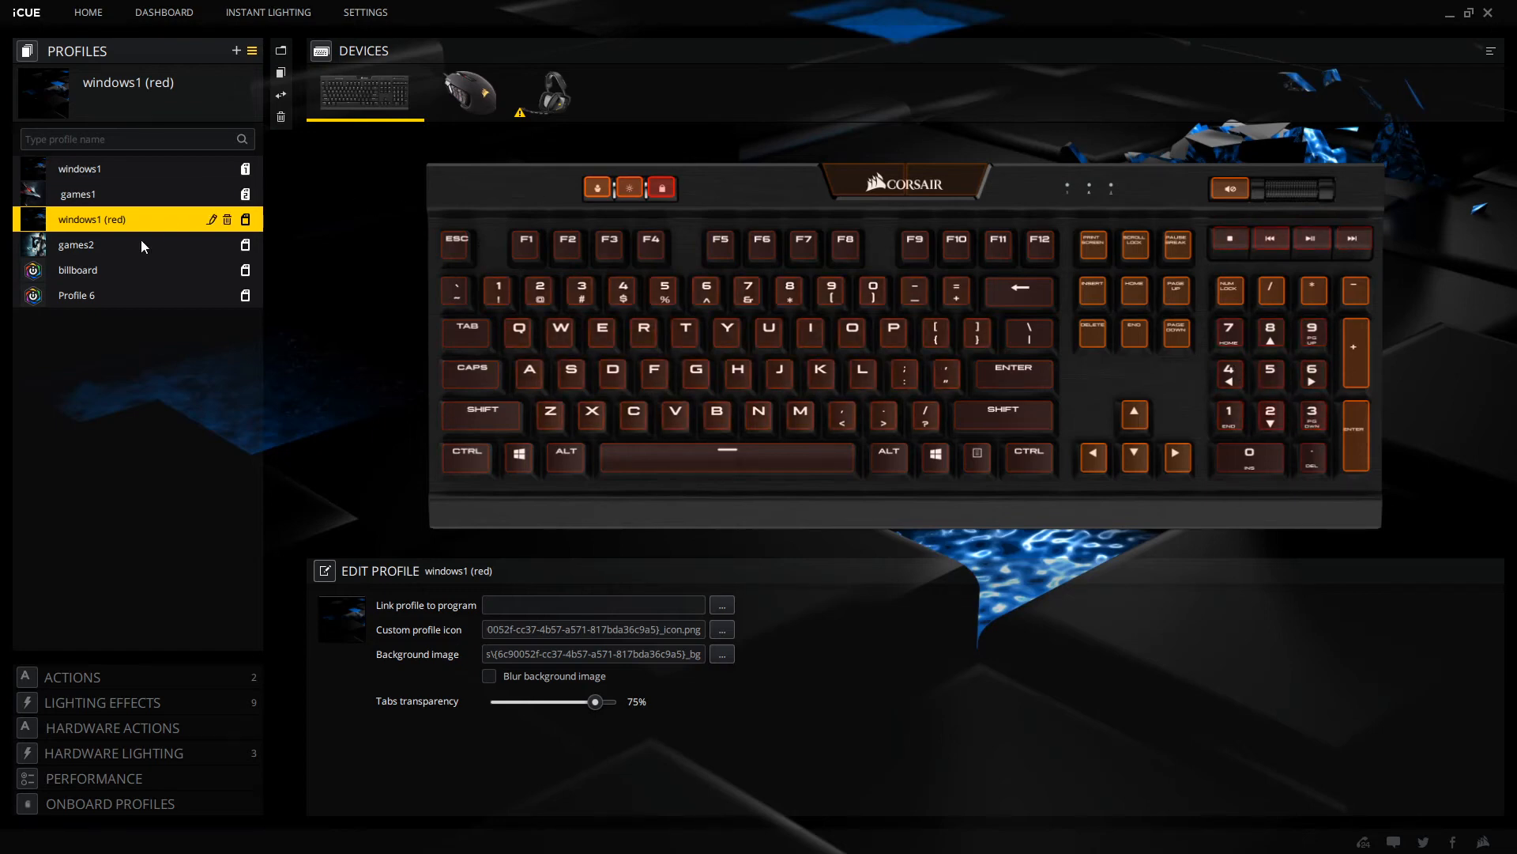
Step: Switch to the games2 profile, show its lighting effects, and test Type Lighting 1 by typing random keys
{"action": "left_click", "coordinate": [120, 248]}
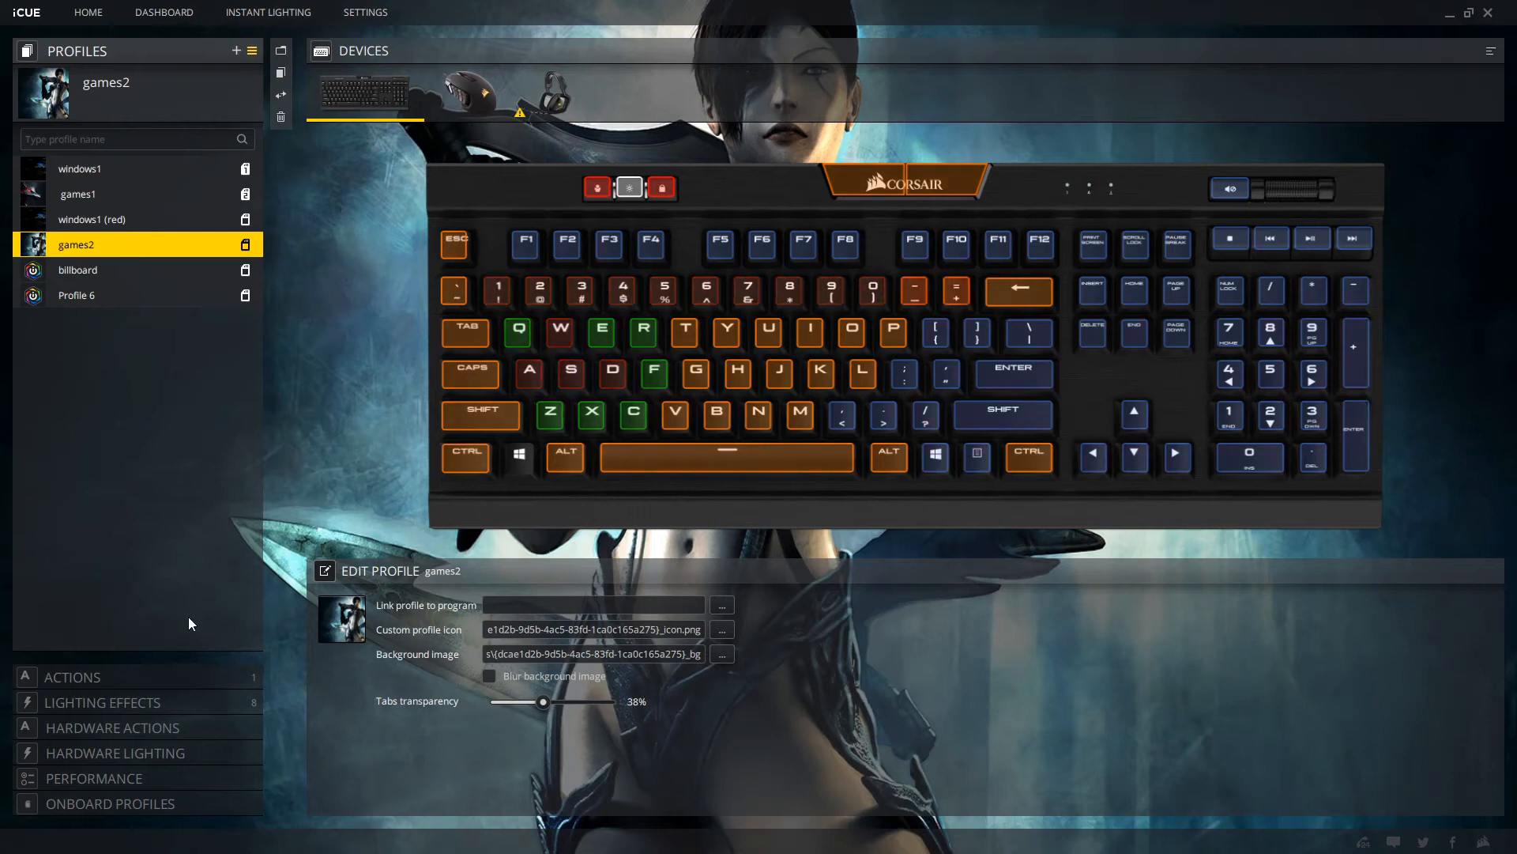
{"action": "left_click", "coordinate": [151, 697]}
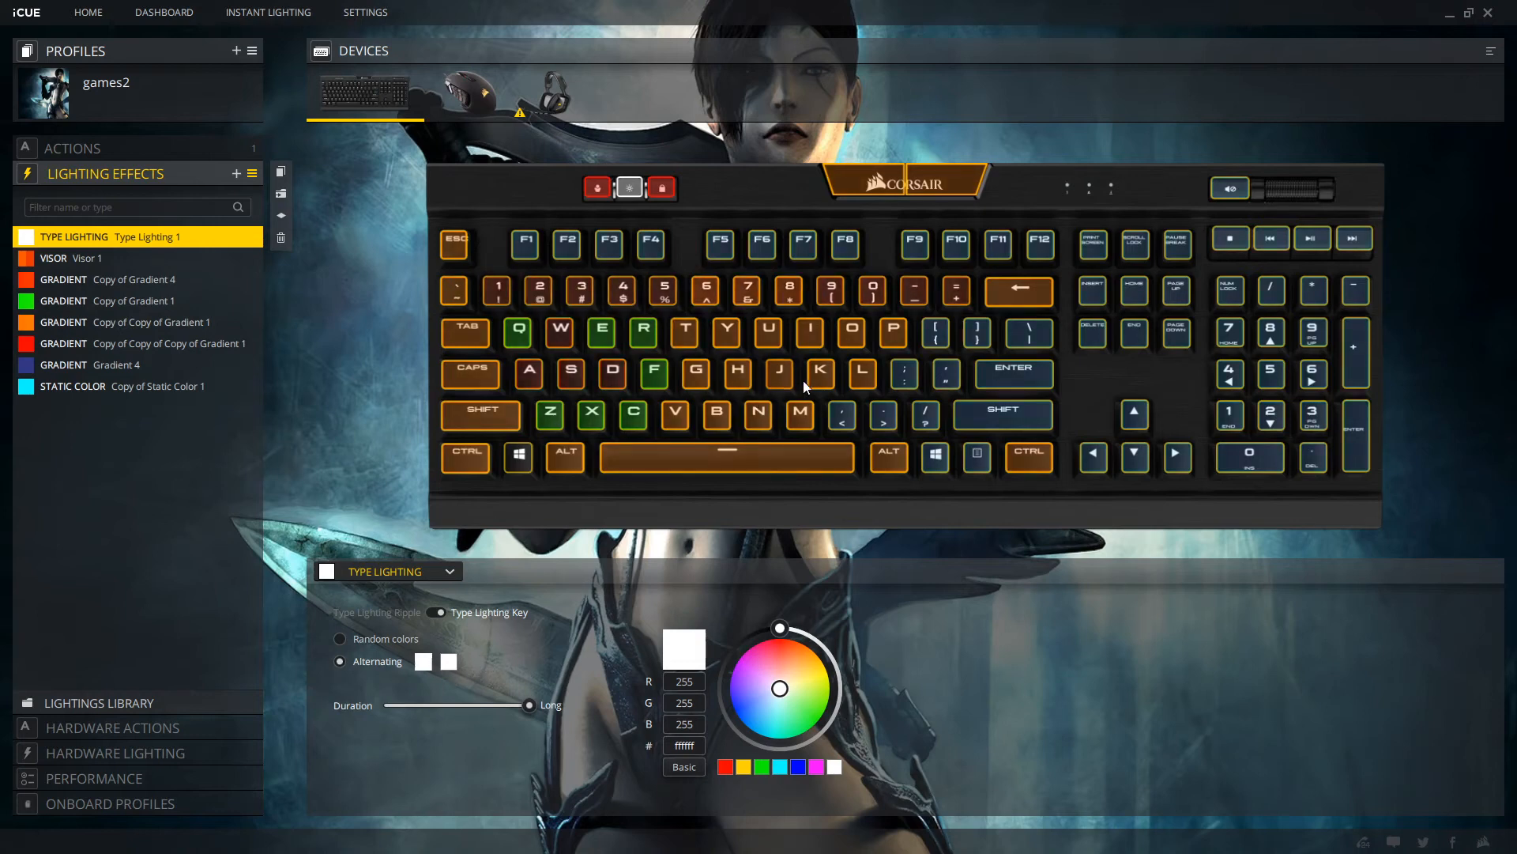
{"action": "type", "text": "kjhgfdswe4rt6y"}
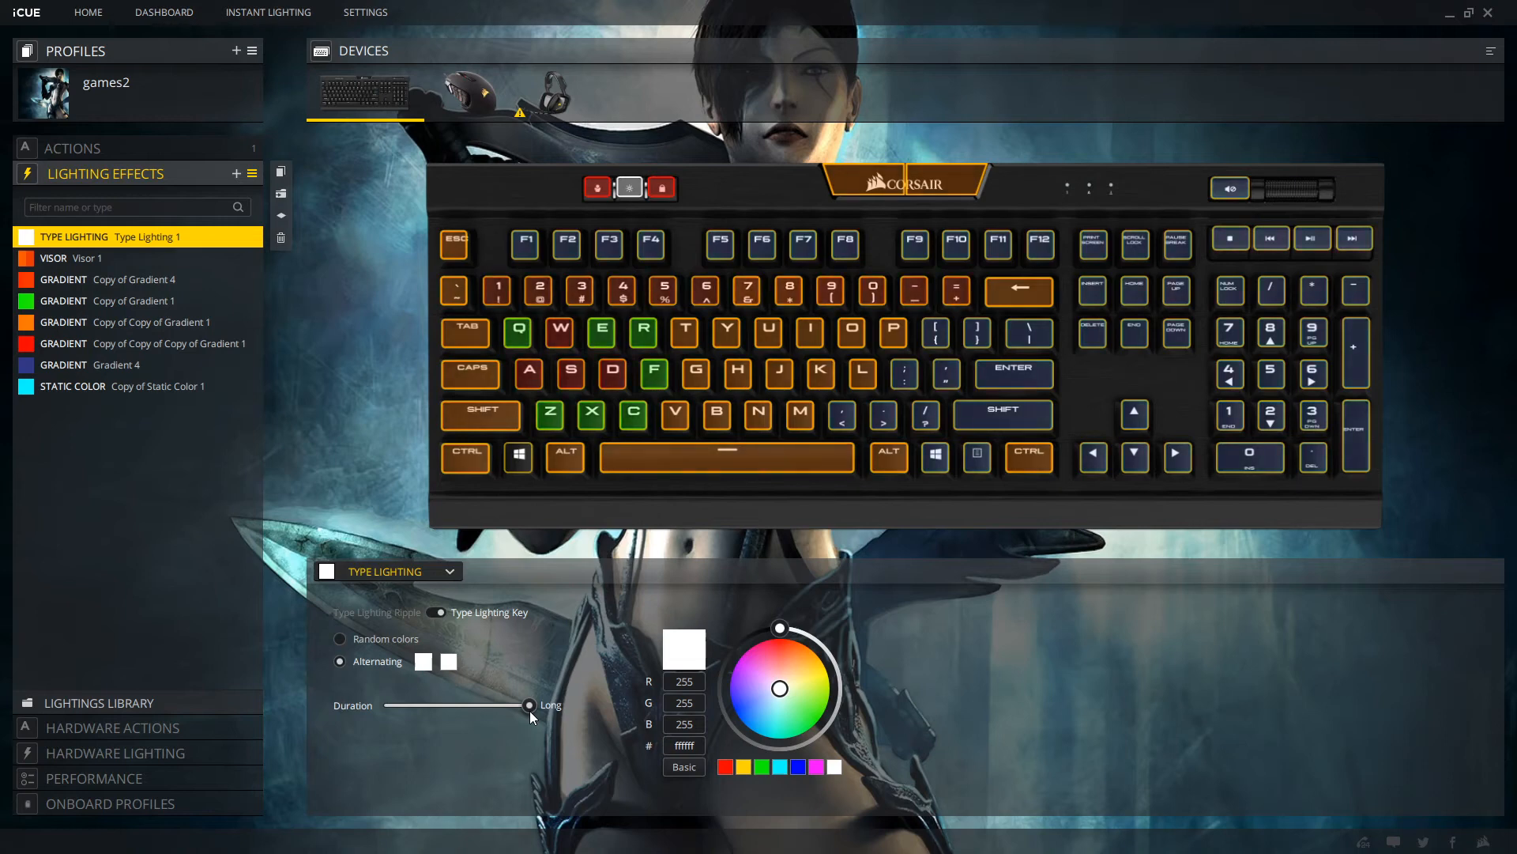
Step: Examine the Visor 1 effect's second alternating color and the Copy of Gradient 4 effect in games2
{"action": "left_click", "coordinate": [111, 261]}
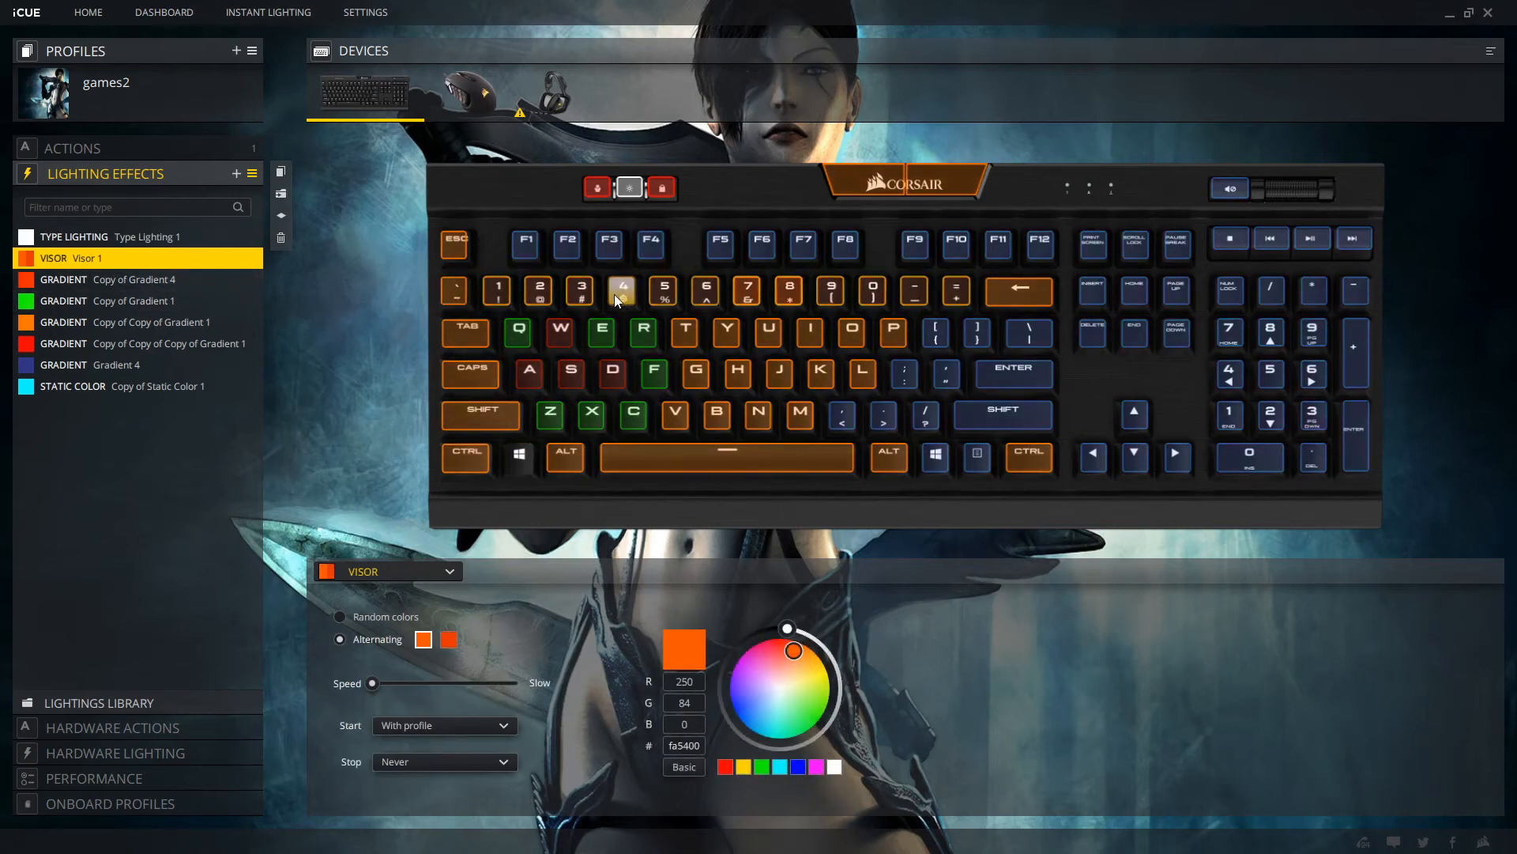
{"action": "left_click", "coordinate": [456, 642]}
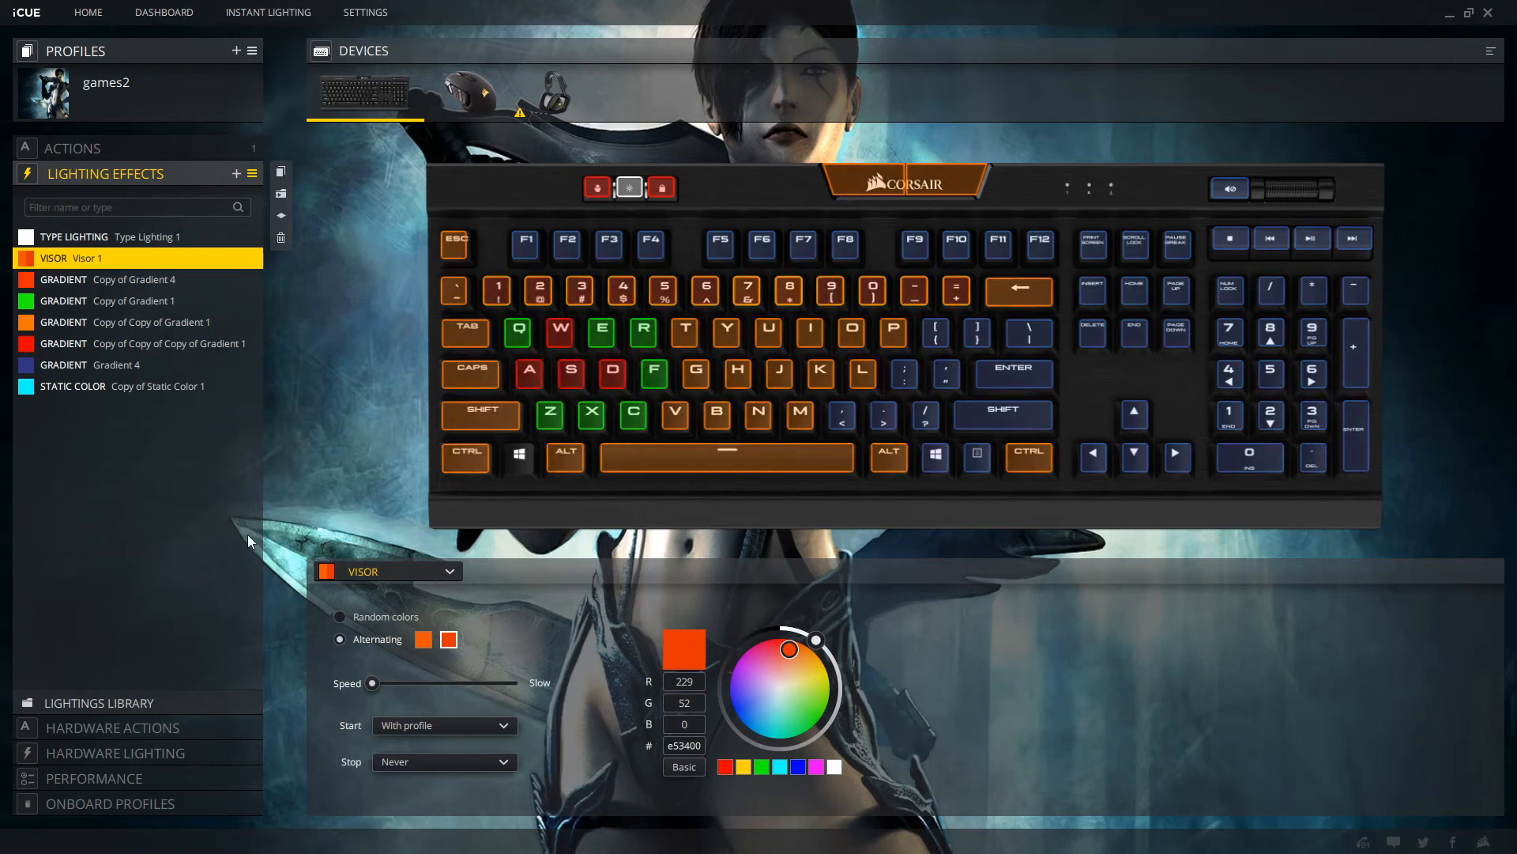
{"action": "left_click", "coordinate": [134, 281]}
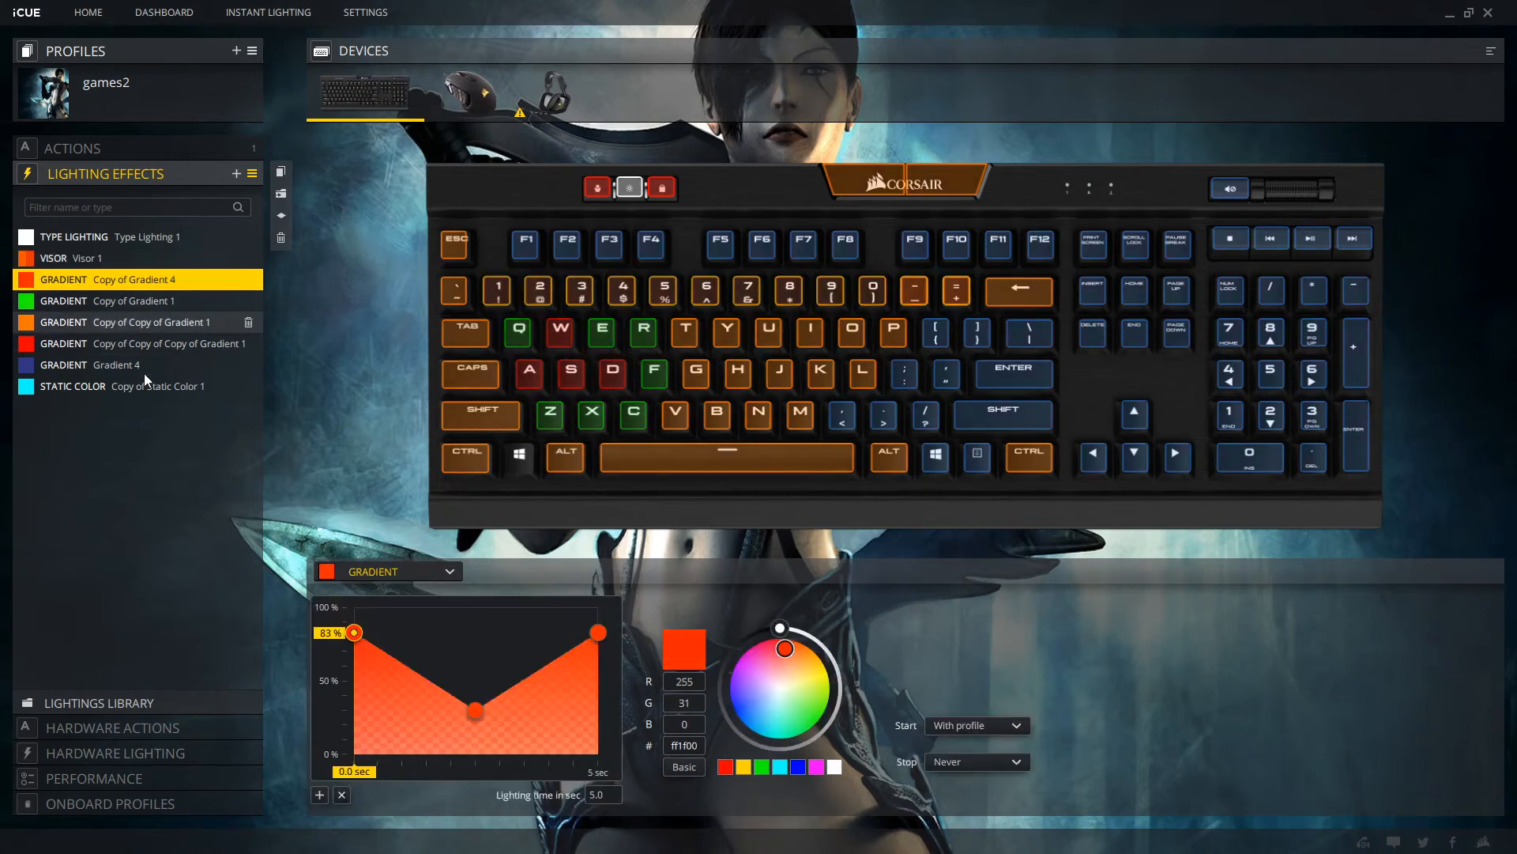
Step: Switch to the billboard profile and show its lighting effects
{"action": "left_click", "coordinate": [143, 52]}
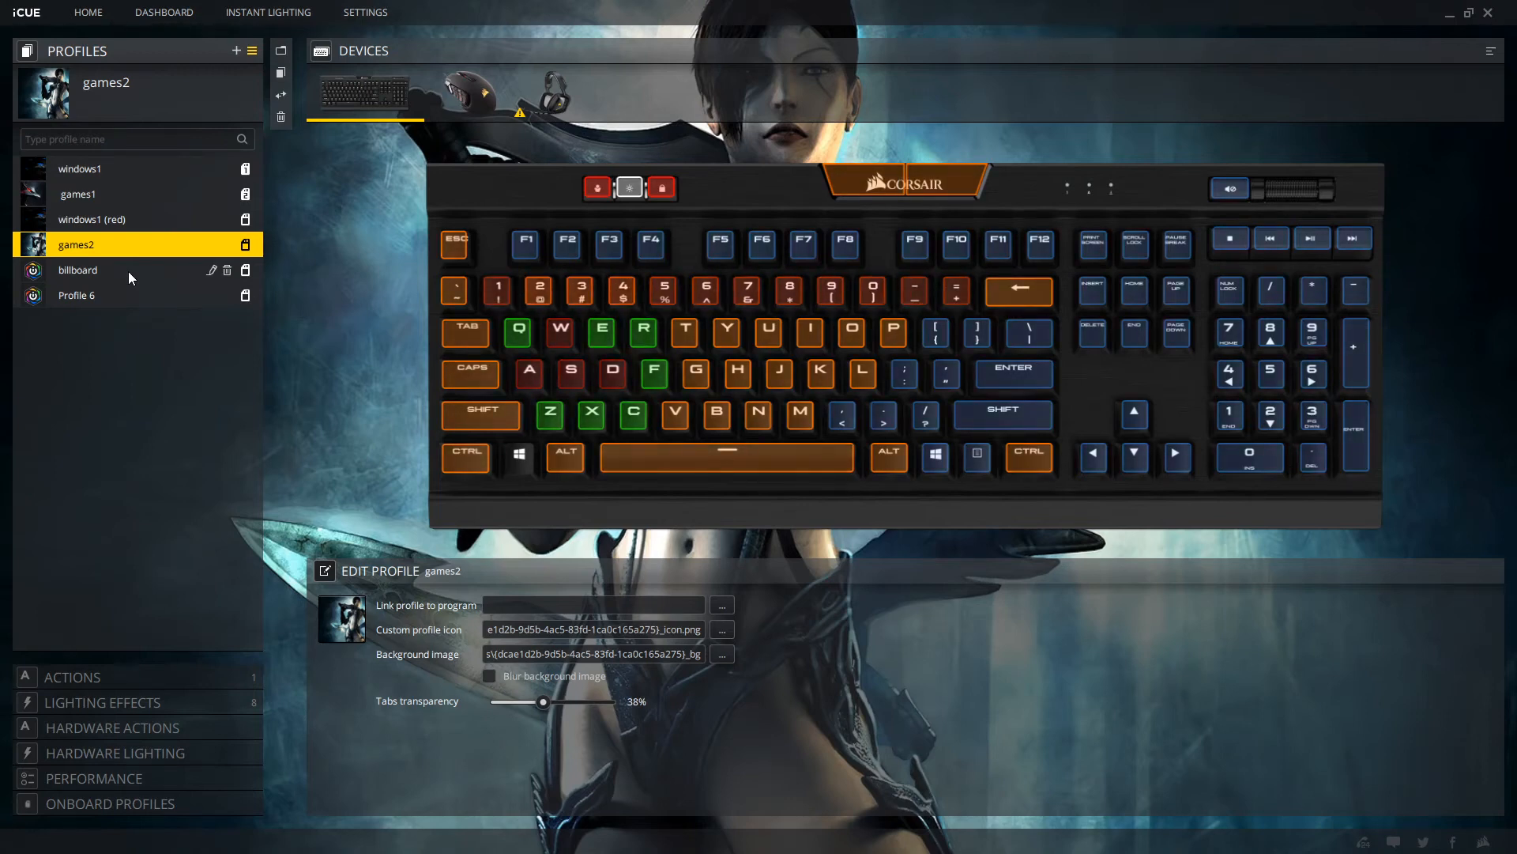
{"action": "left_click", "coordinate": [128, 272]}
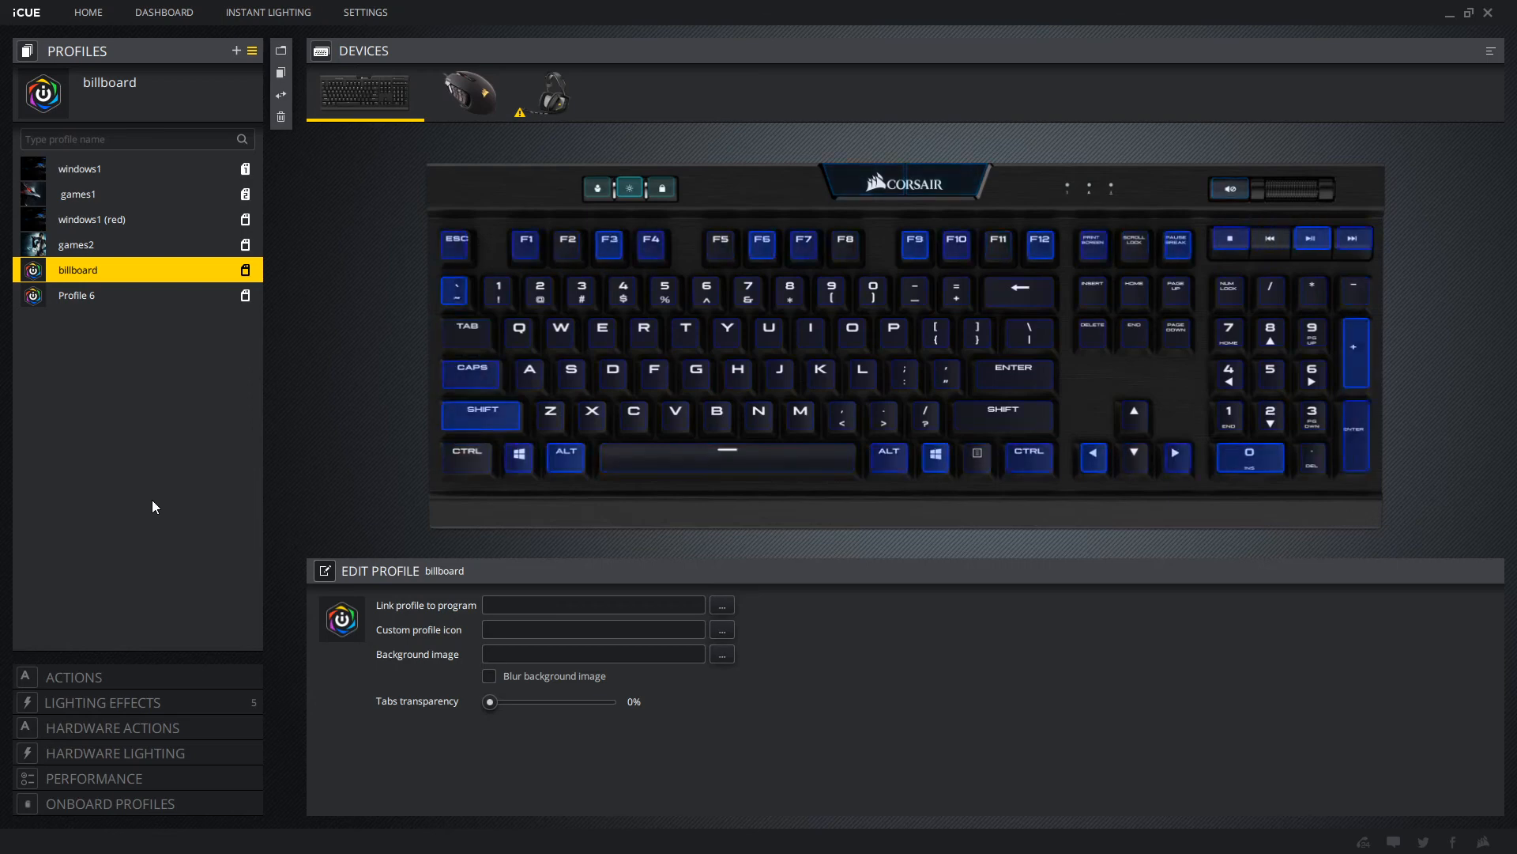
{"action": "left_click", "coordinate": [157, 700]}
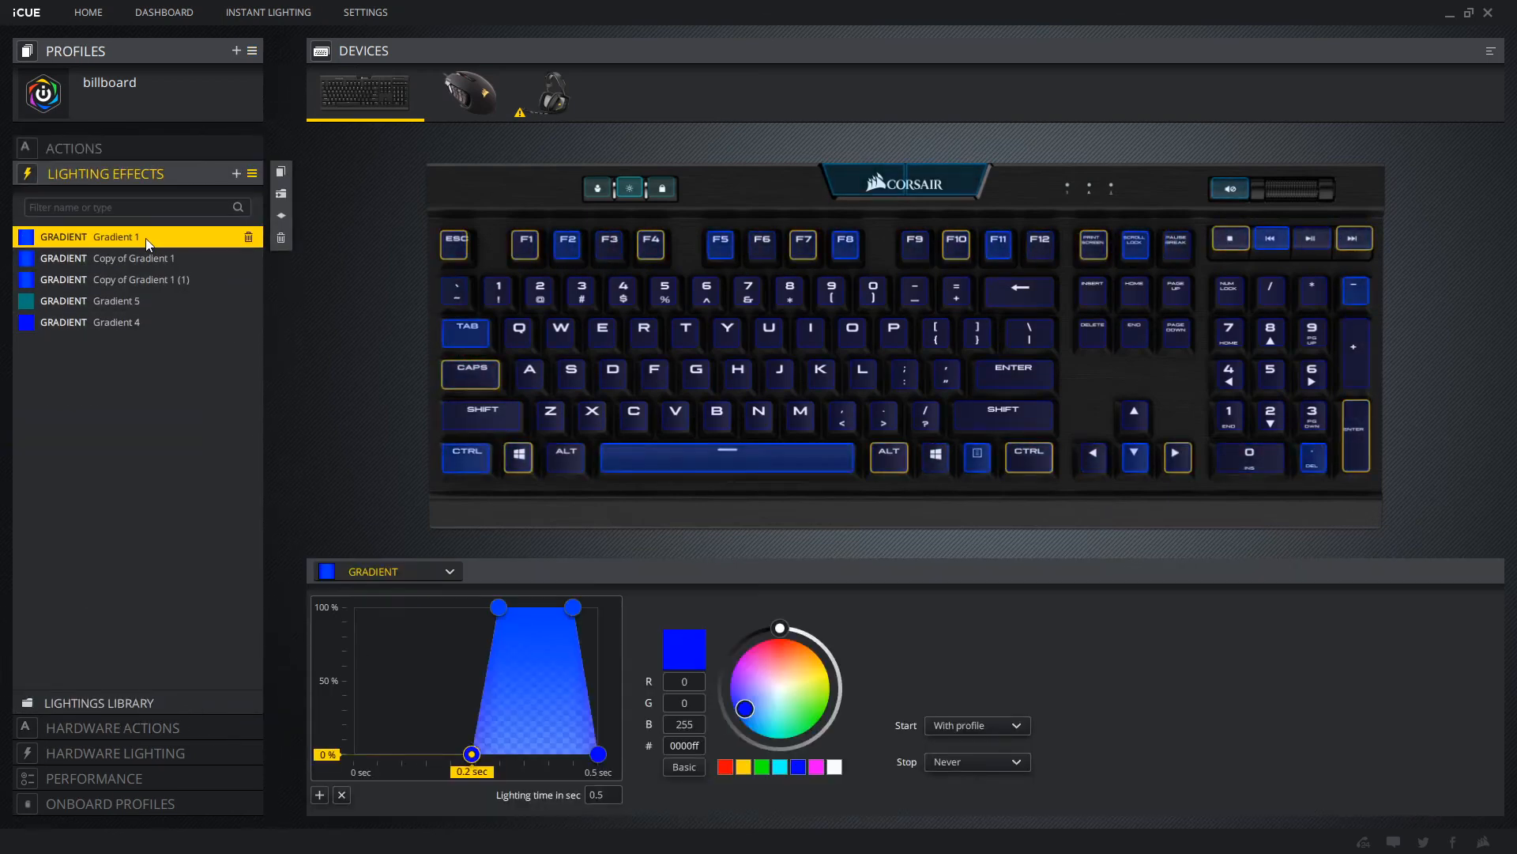
Step: Compare the timing curves and assigned keys of billboard's gradient effects, including both Gradient 1 copies, Gradient 5 and Gradient 4
{"action": "left_click", "coordinate": [125, 259]}
{"action": "left_click", "coordinate": [133, 280]}
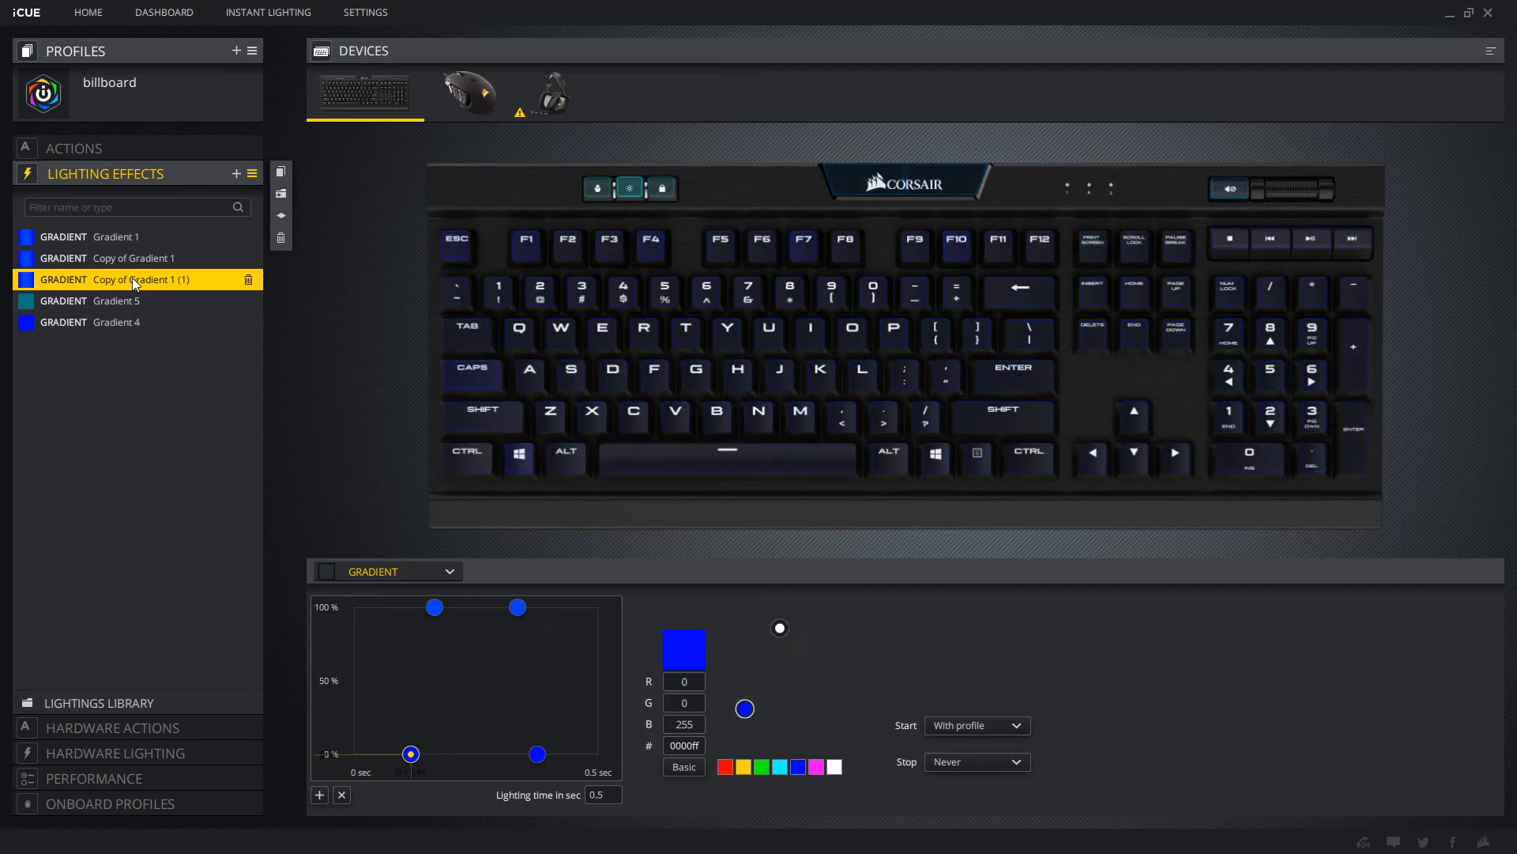
{"action": "left_click", "coordinate": [130, 301]}
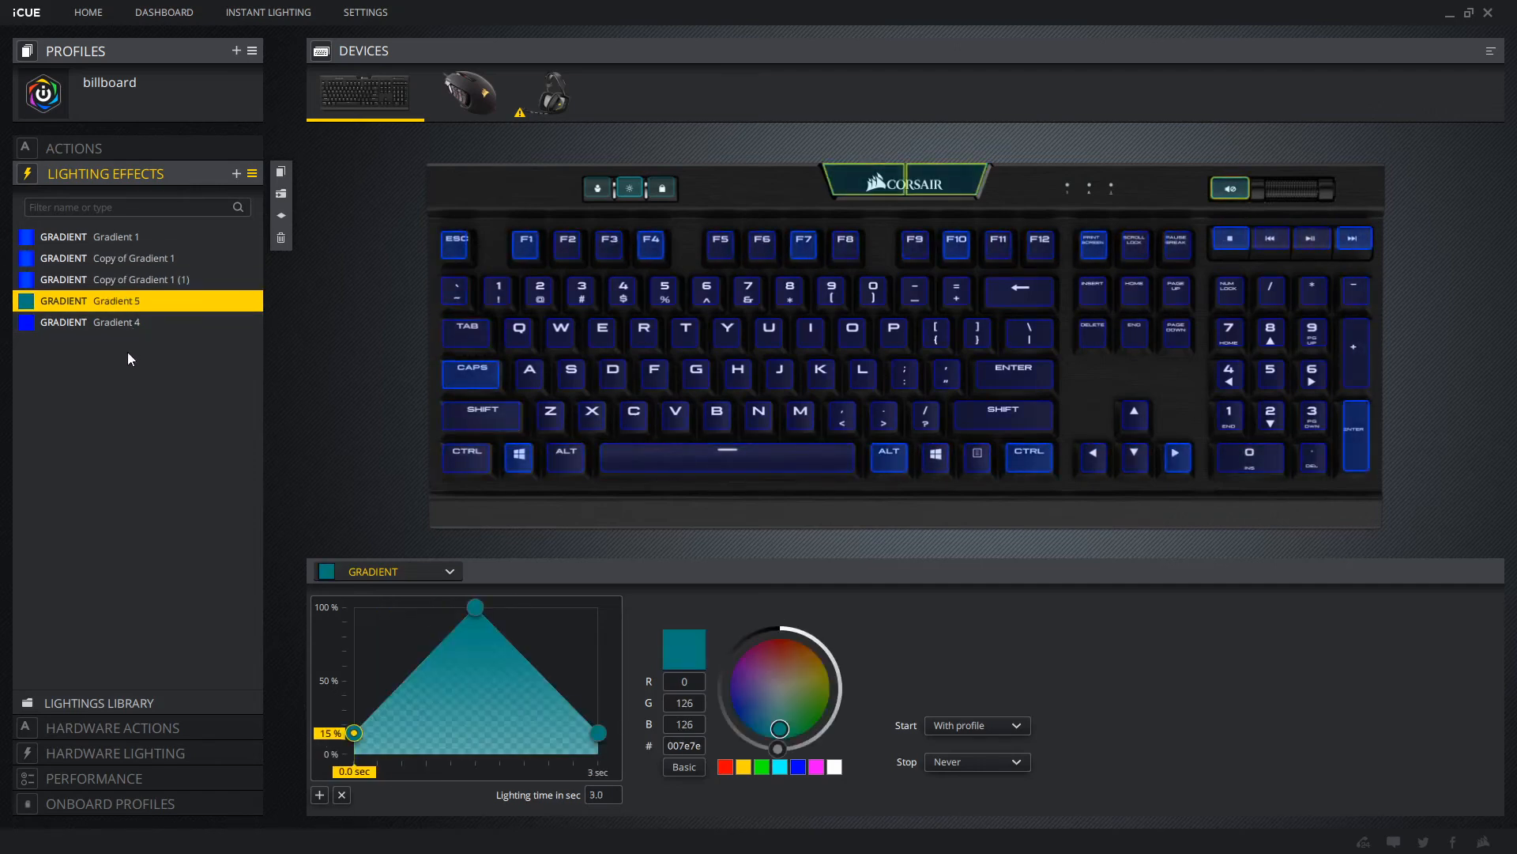
{"action": "left_click", "coordinate": [126, 320]}
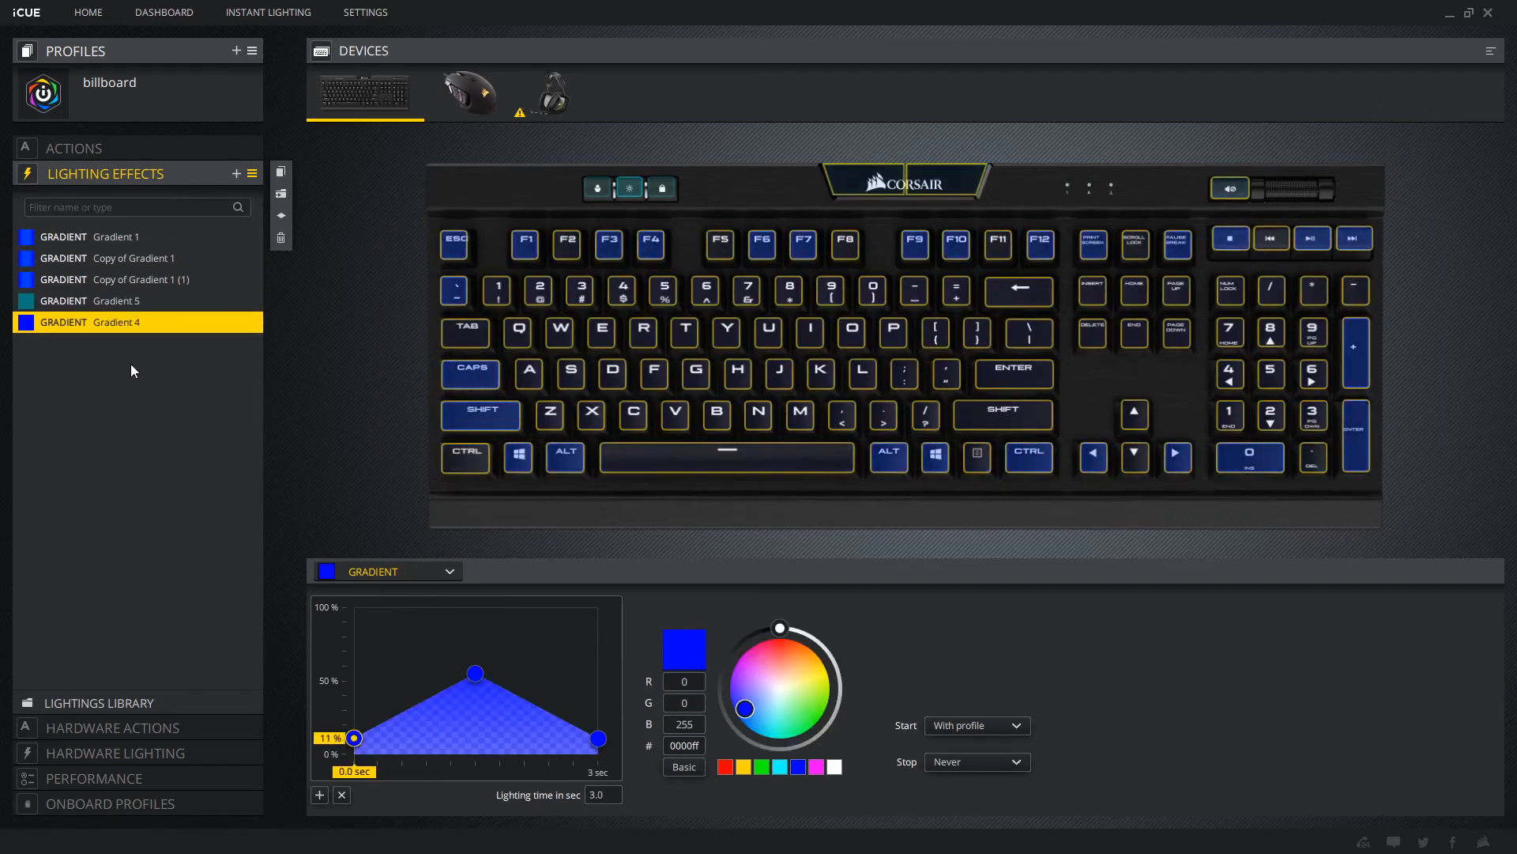
{"action": "left_click", "coordinate": [126, 261]}
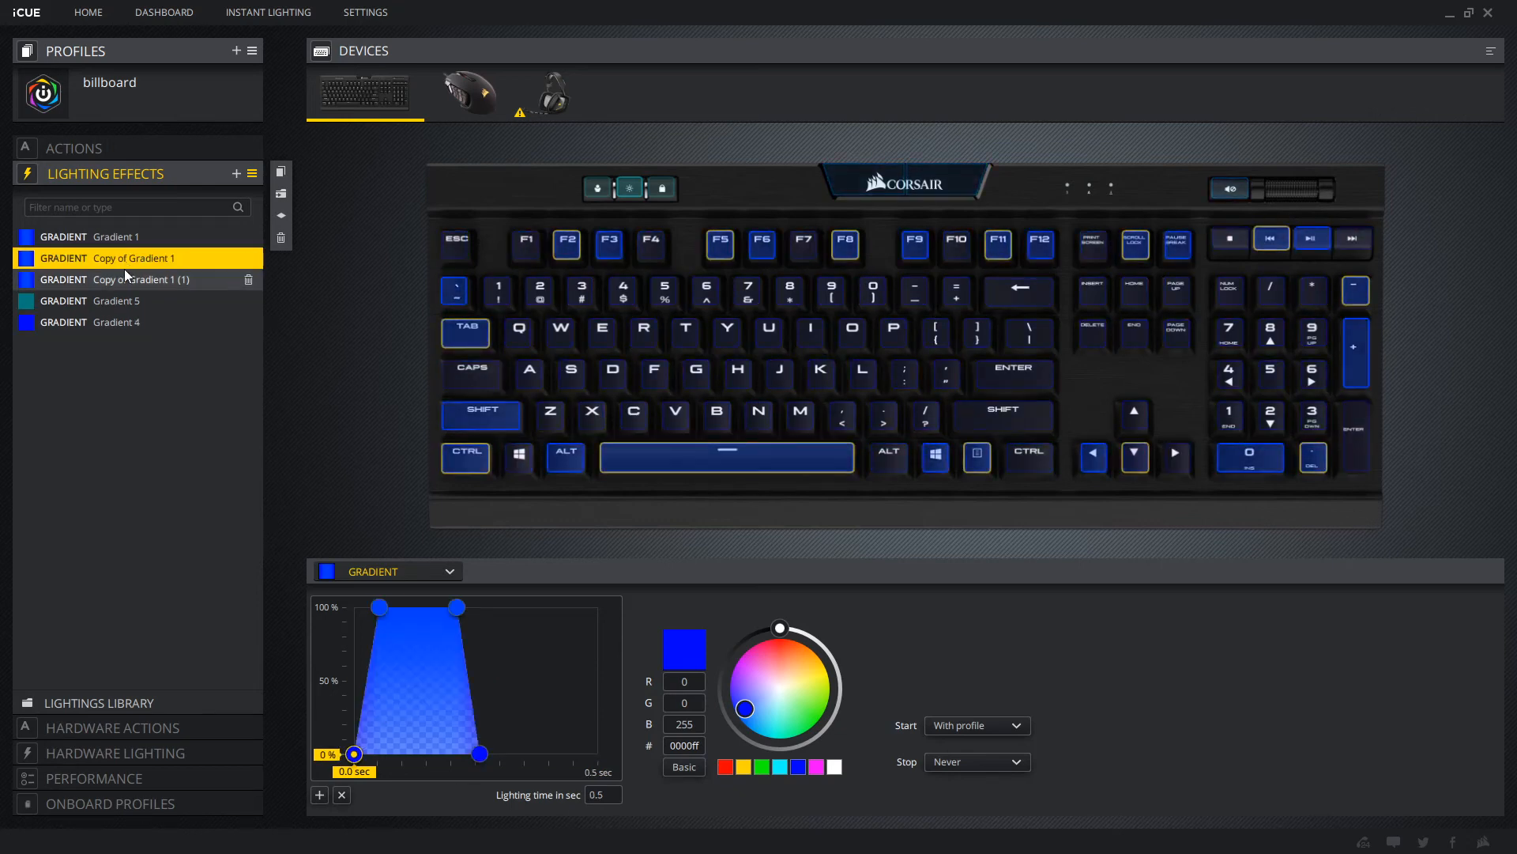
Step: Review the keyboard's onboard profile slots from billboard, and view them again with the windows1 profile active
{"action": "left_click", "coordinate": [166, 173]}
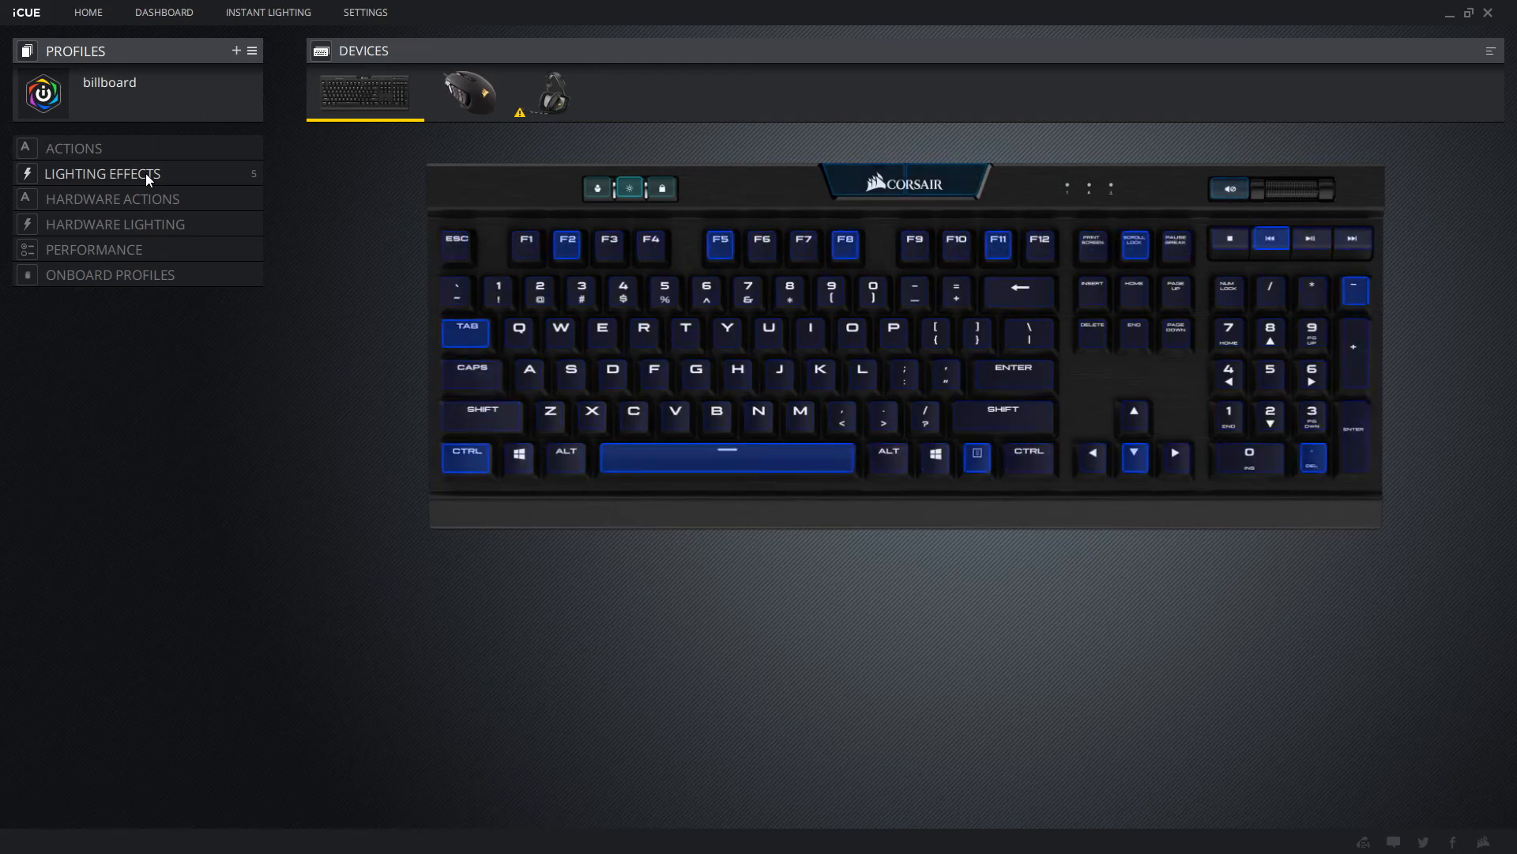
{"action": "left_click", "coordinate": [128, 275]}
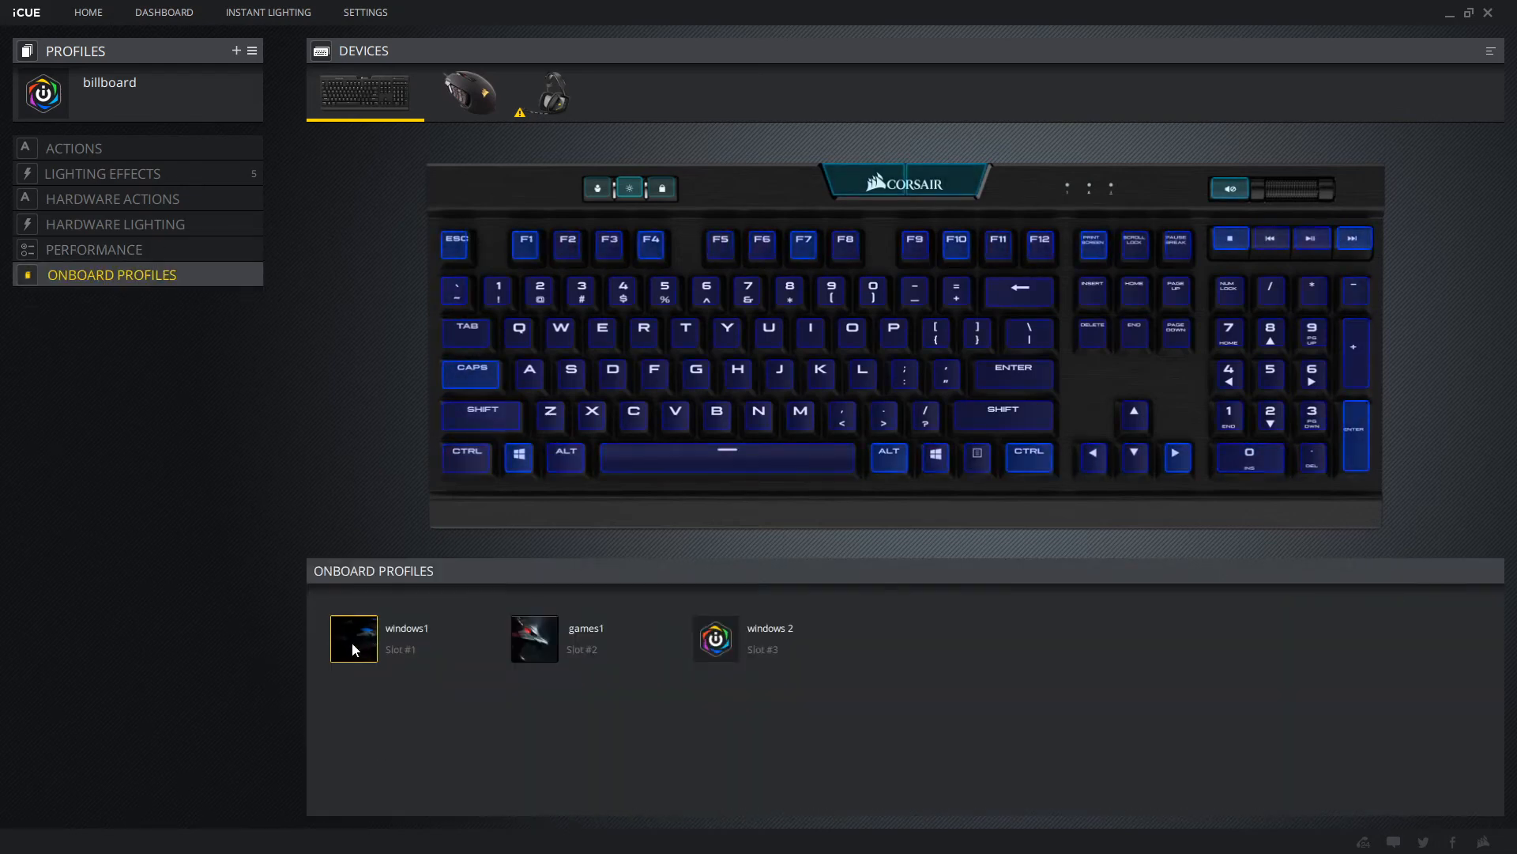
{"action": "left_click", "coordinate": [144, 131]}
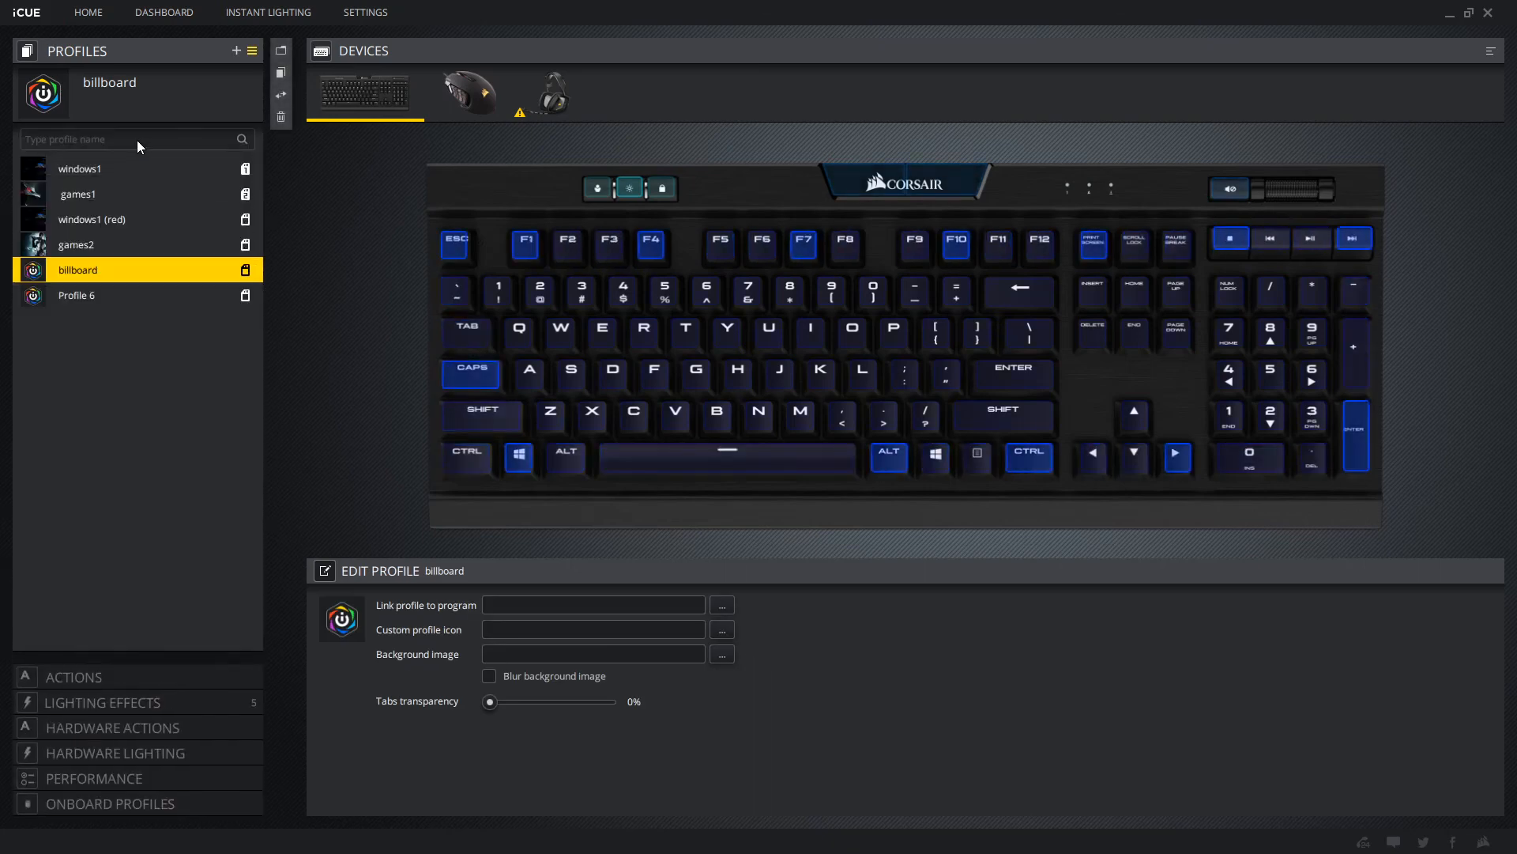
{"action": "left_click", "coordinate": [112, 168]}
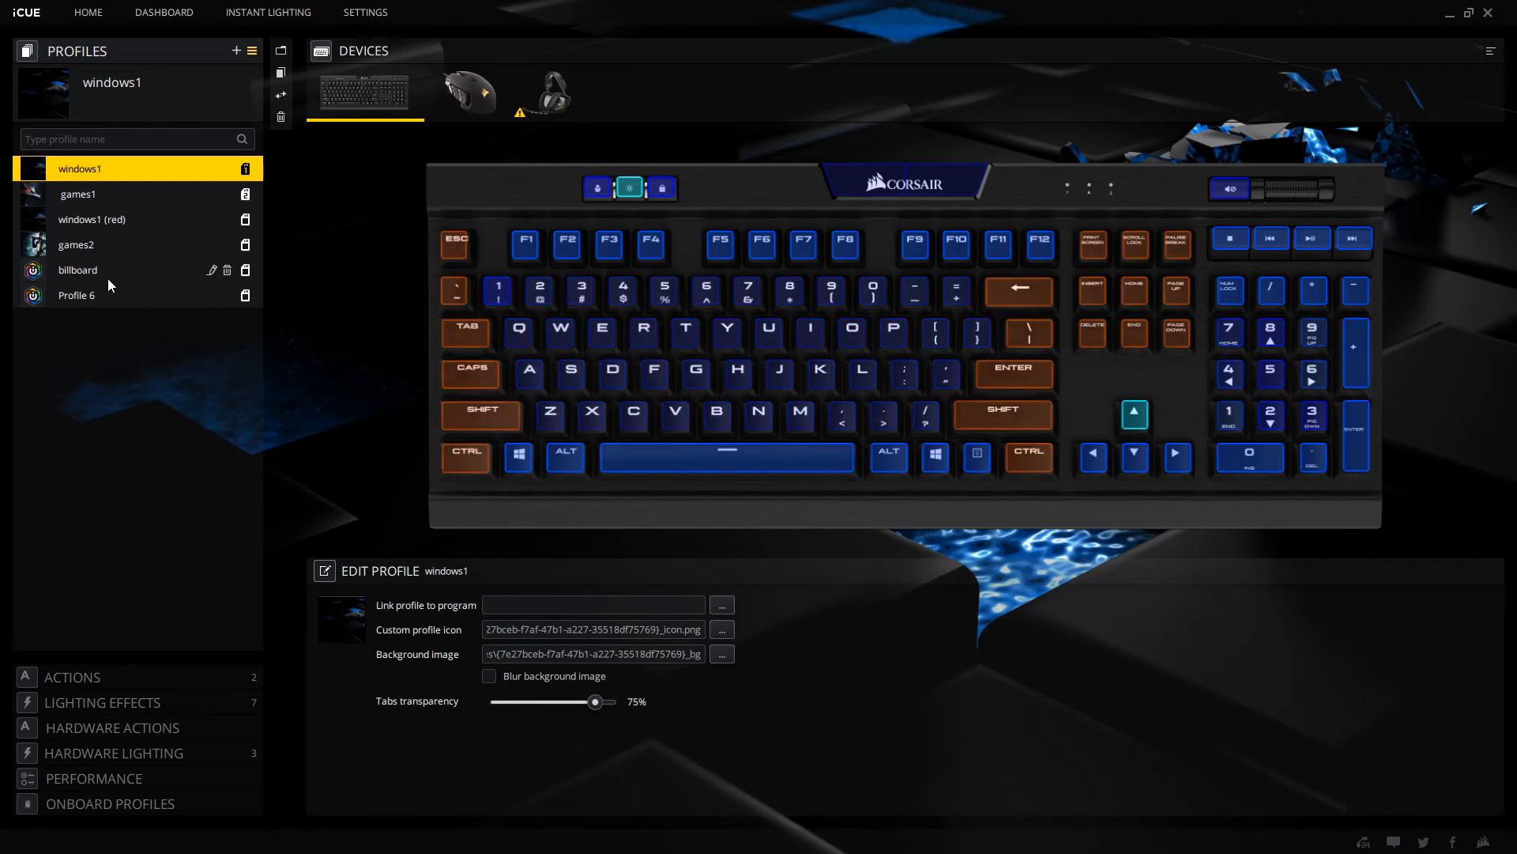
{"action": "left_click", "coordinate": [152, 802]}
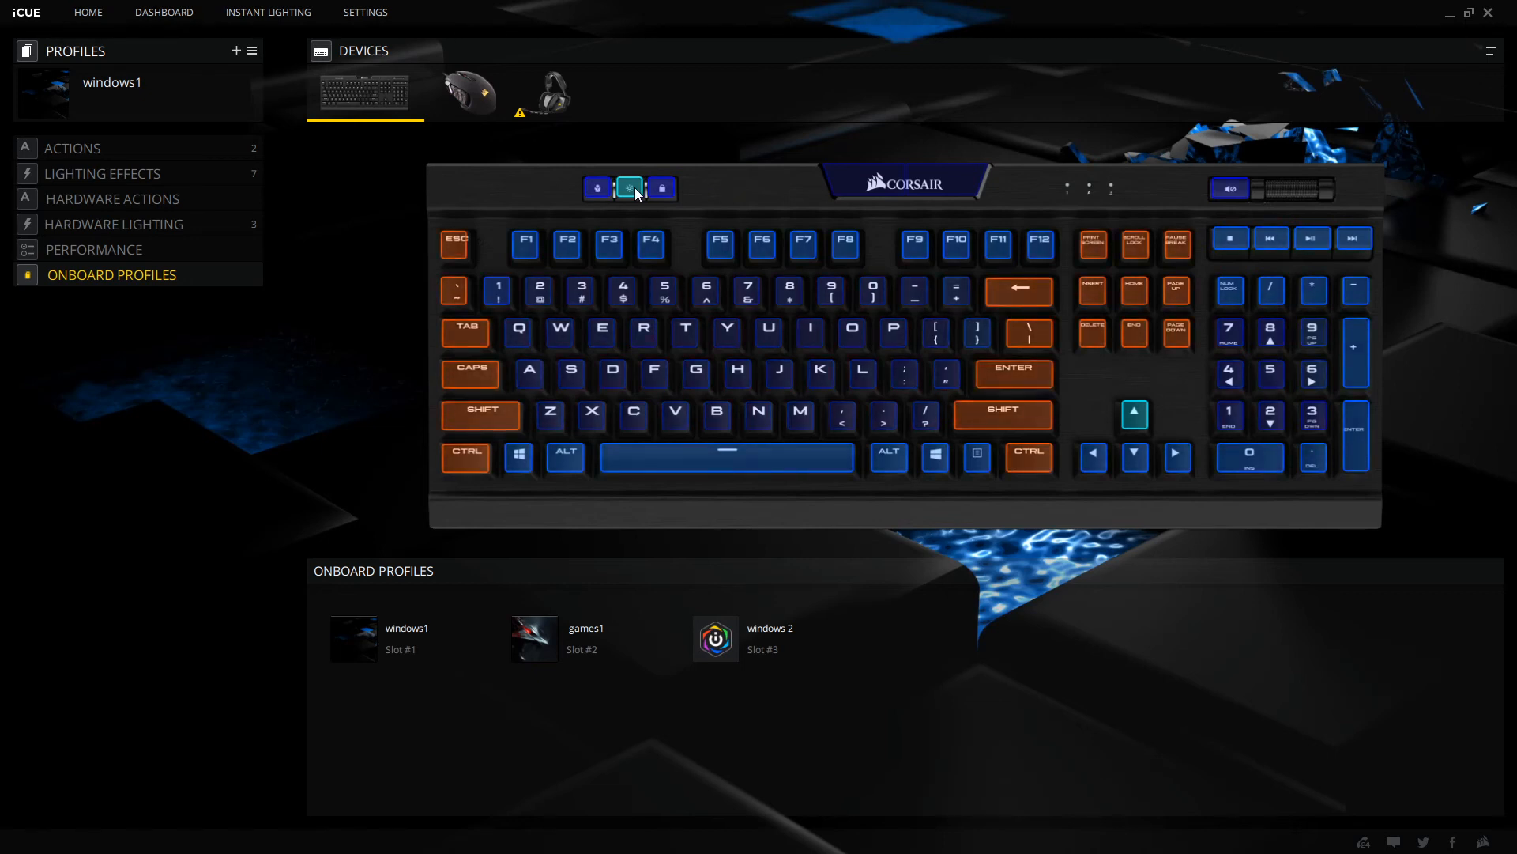
{"action": "left_click", "coordinate": [630, 188]}
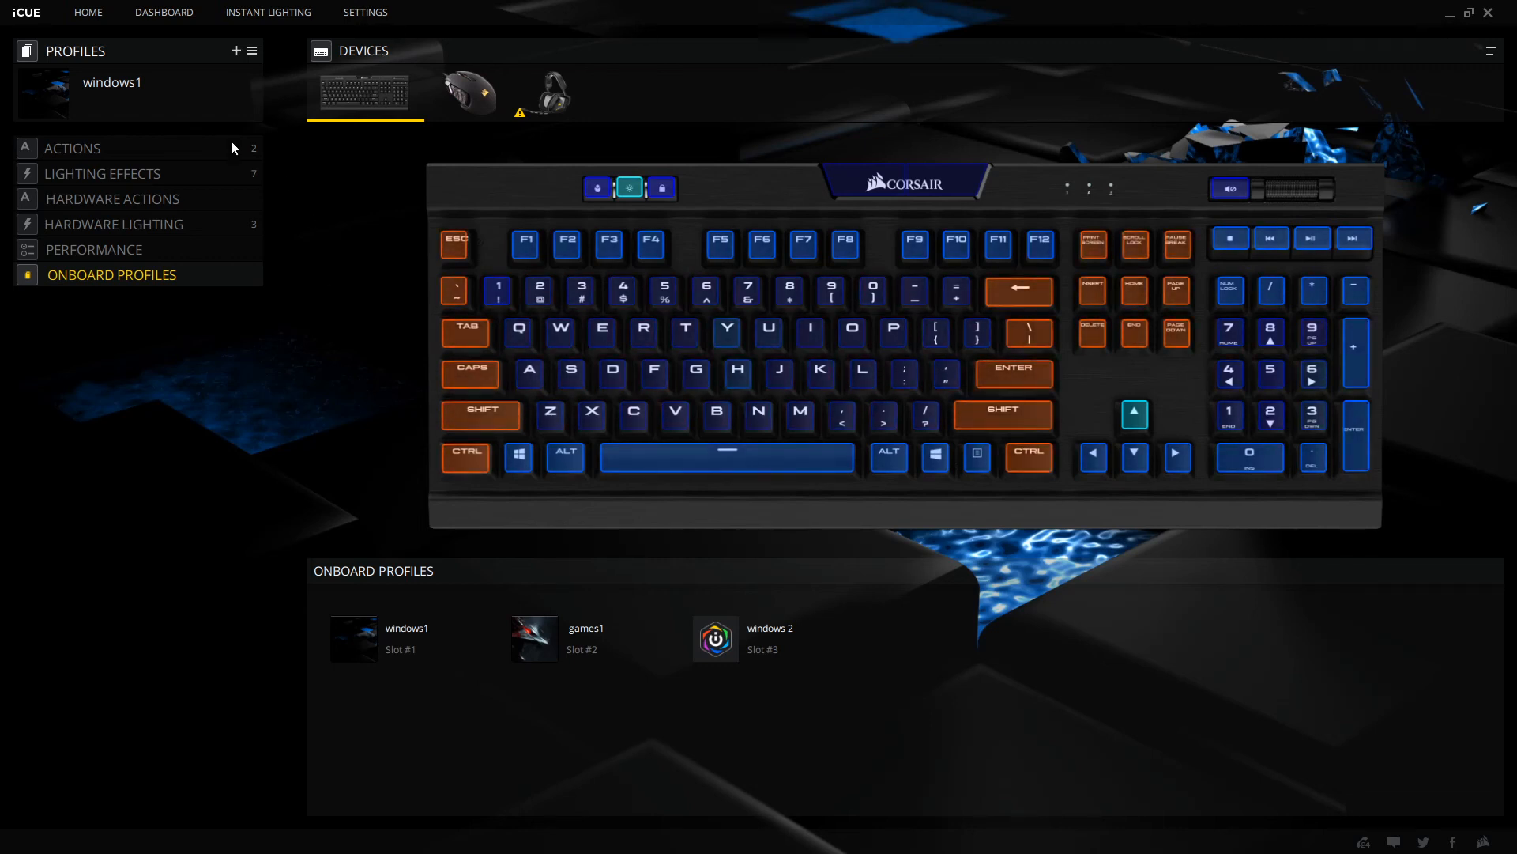
Step: Return to the billboard profile and compare the staggered timing of Gradient 1, Copy of Gradient 1 and Copy of Gradient 1 (1)
{"action": "left_click", "coordinate": [136, 60]}
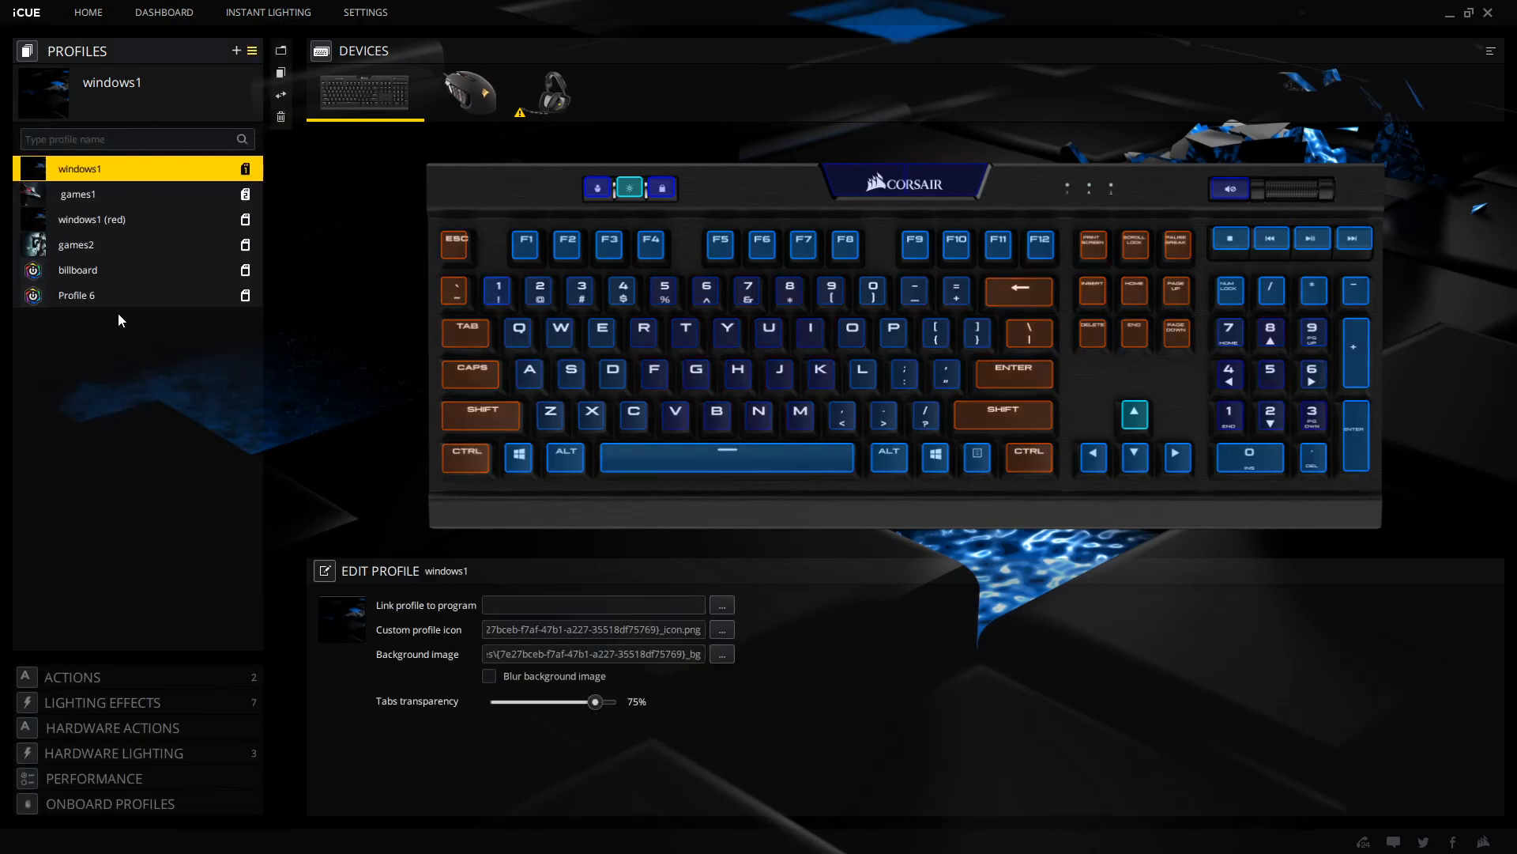
{"action": "left_click", "coordinate": [116, 273]}
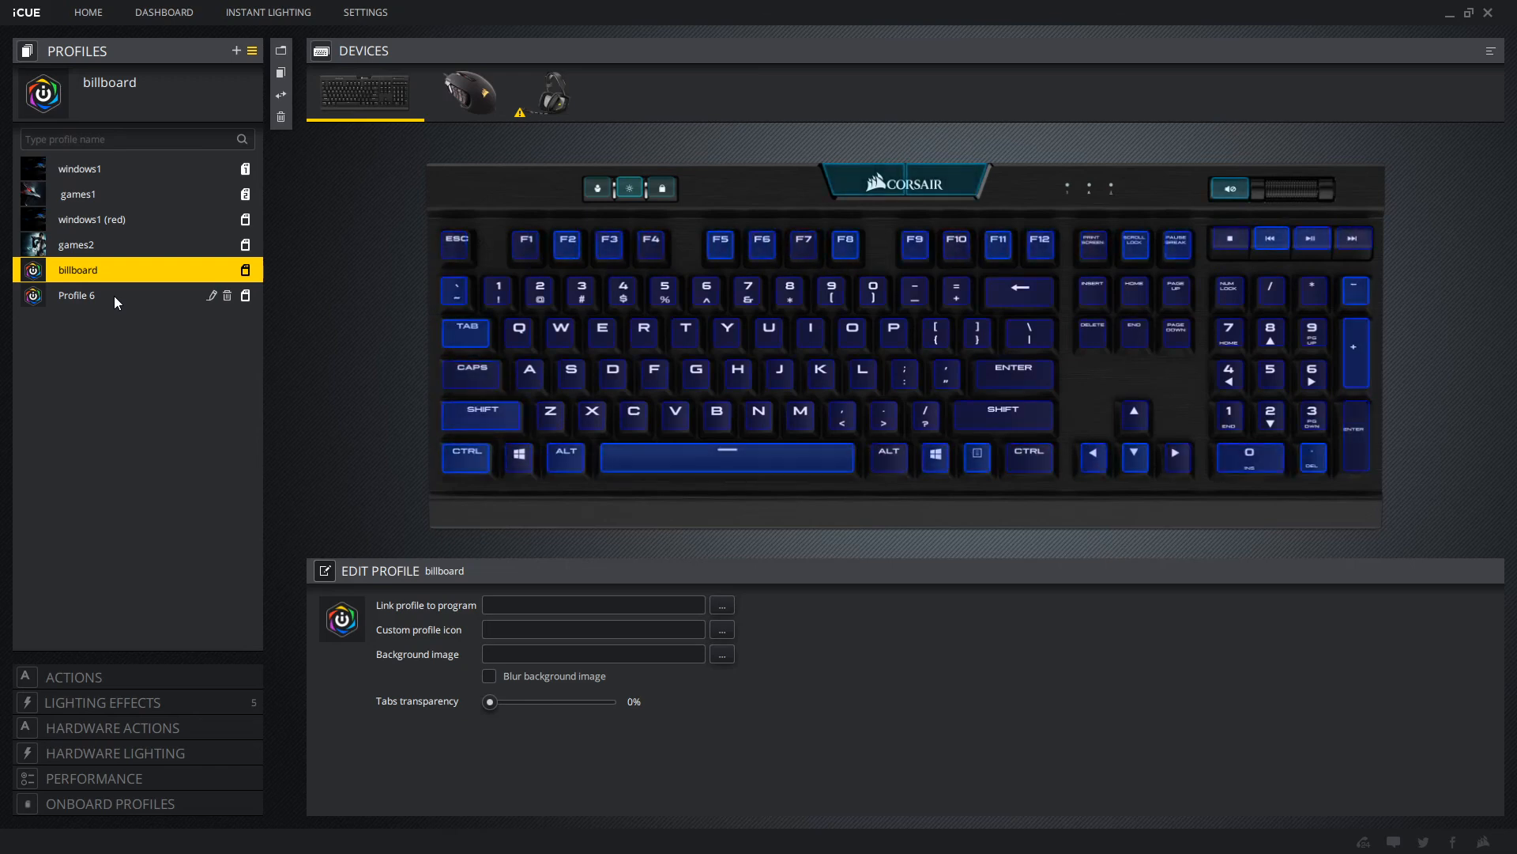
{"action": "left_click", "coordinate": [147, 707]}
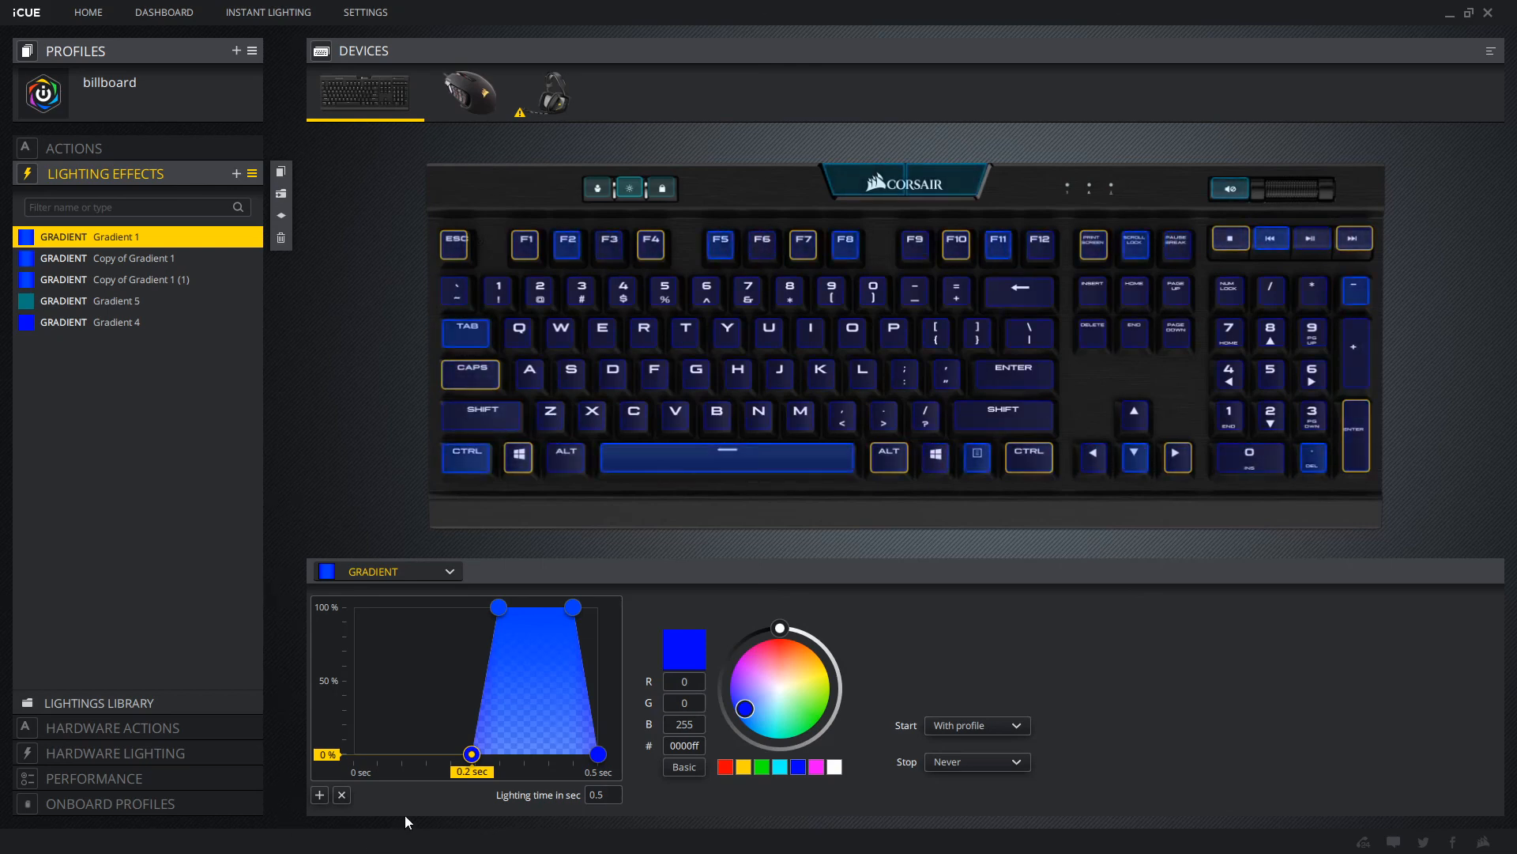
{"action": "left_click", "coordinate": [103, 257]}
{"action": "left_click", "coordinate": [117, 277]}
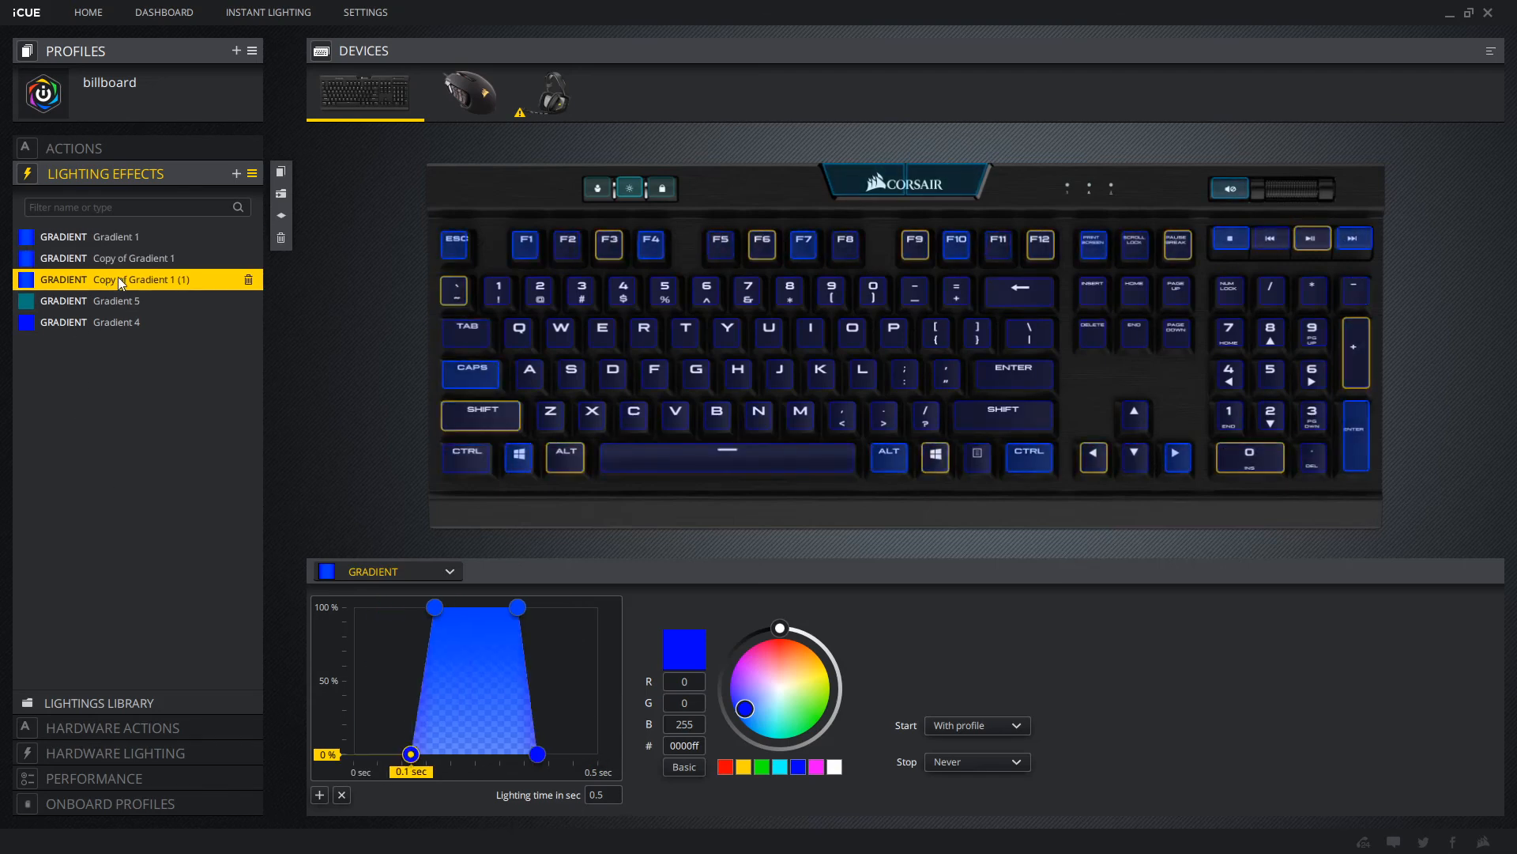